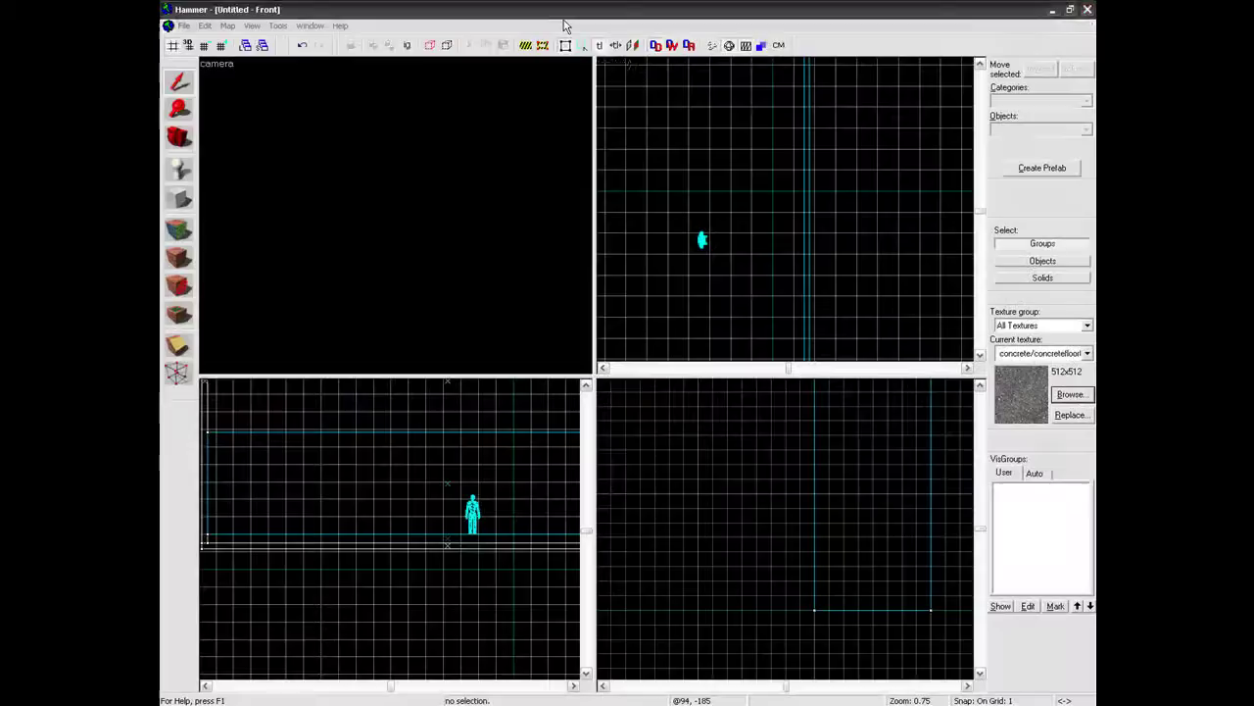
Place a prop_door_rotating entity on the ground in front of the concrete wall.
{"action": "left_click", "coordinate": [428, 224]}
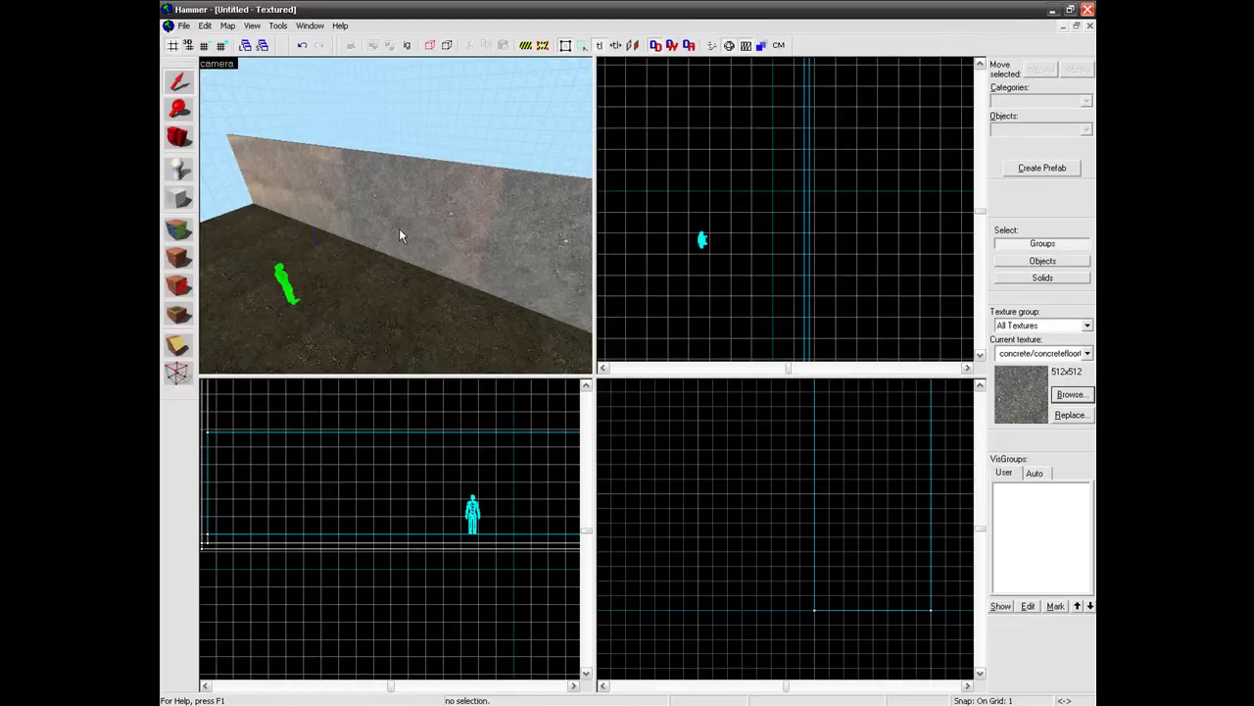
{"action": "key", "text": "z"}
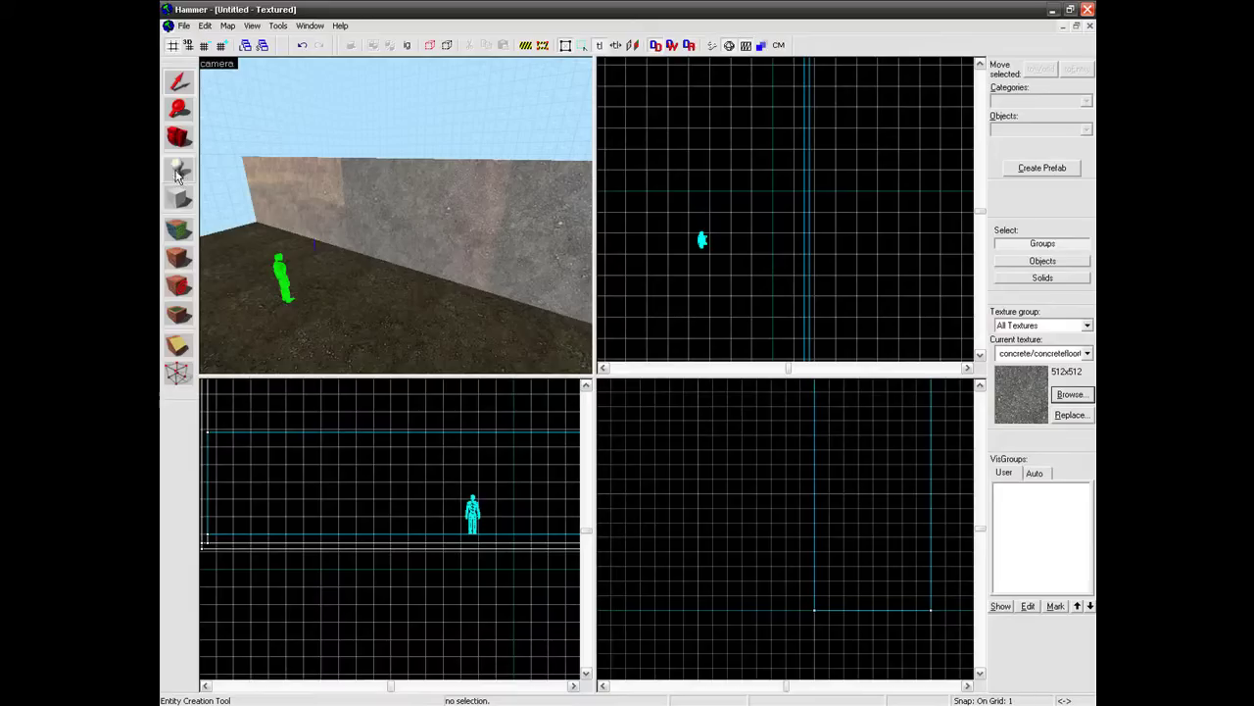
{"action": "left_click", "coordinate": [177, 173]}
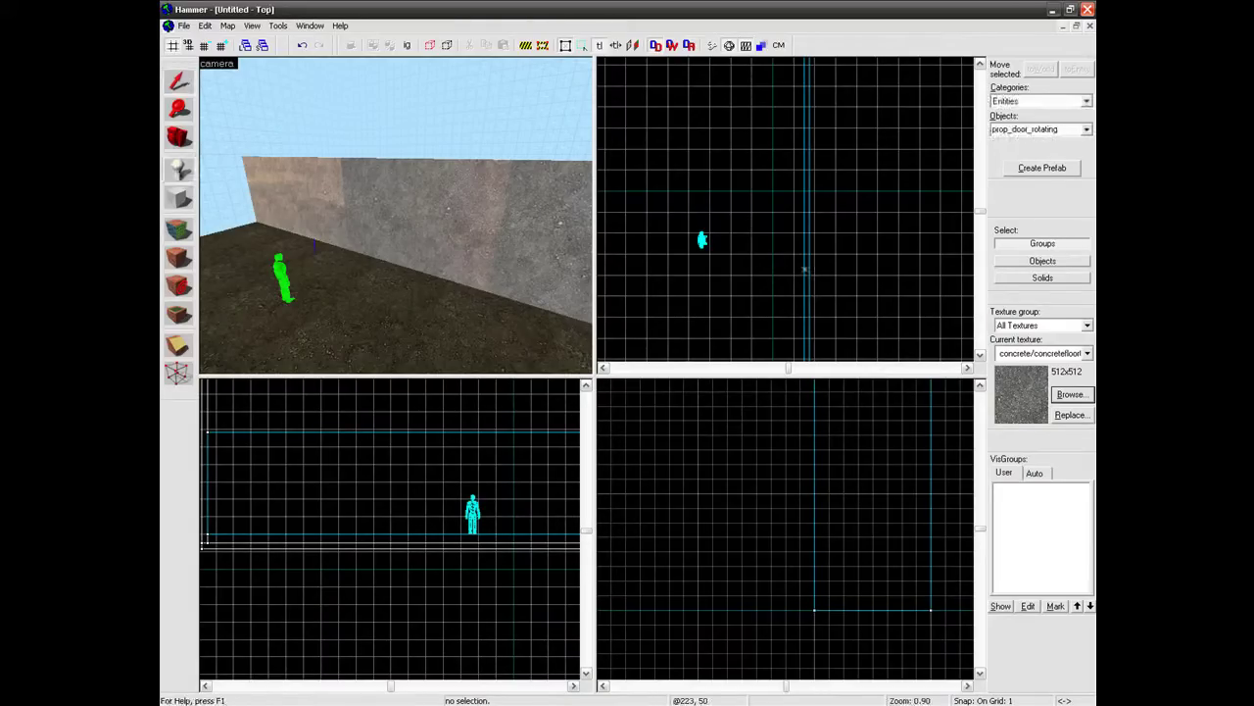
{"action": "left_click", "coordinate": [1072, 134]}
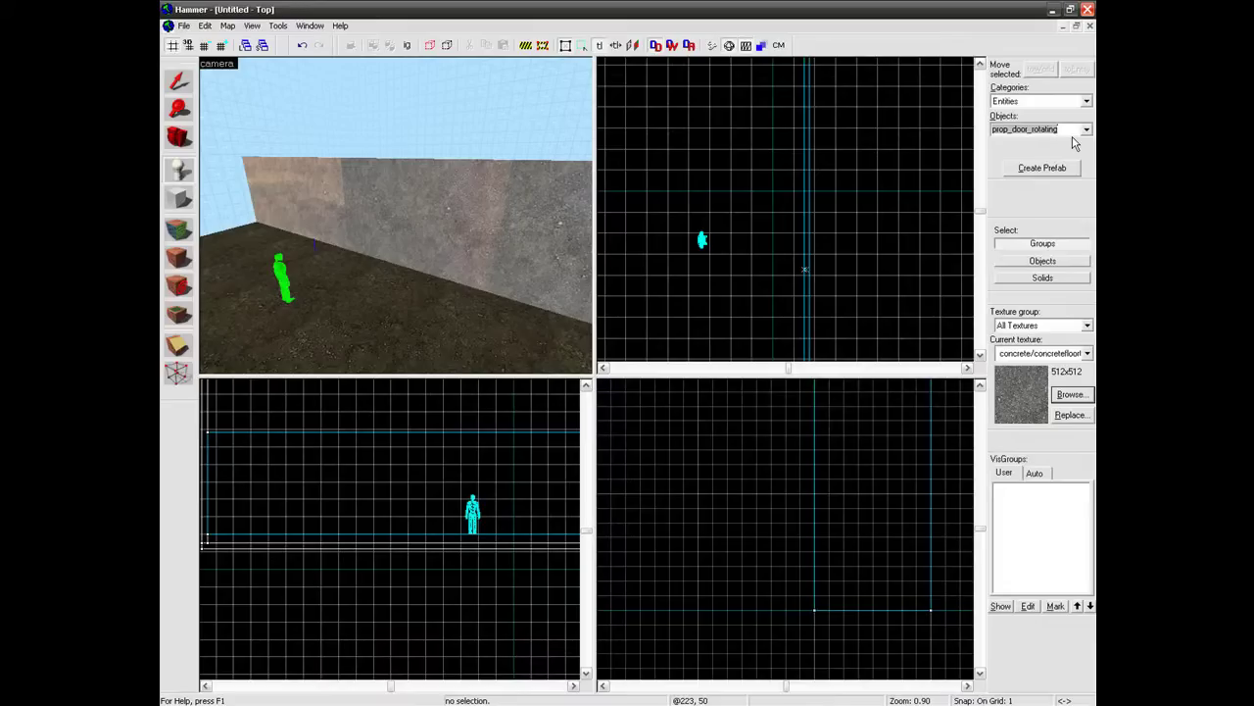
{"action": "left_click", "coordinate": [179, 167]}
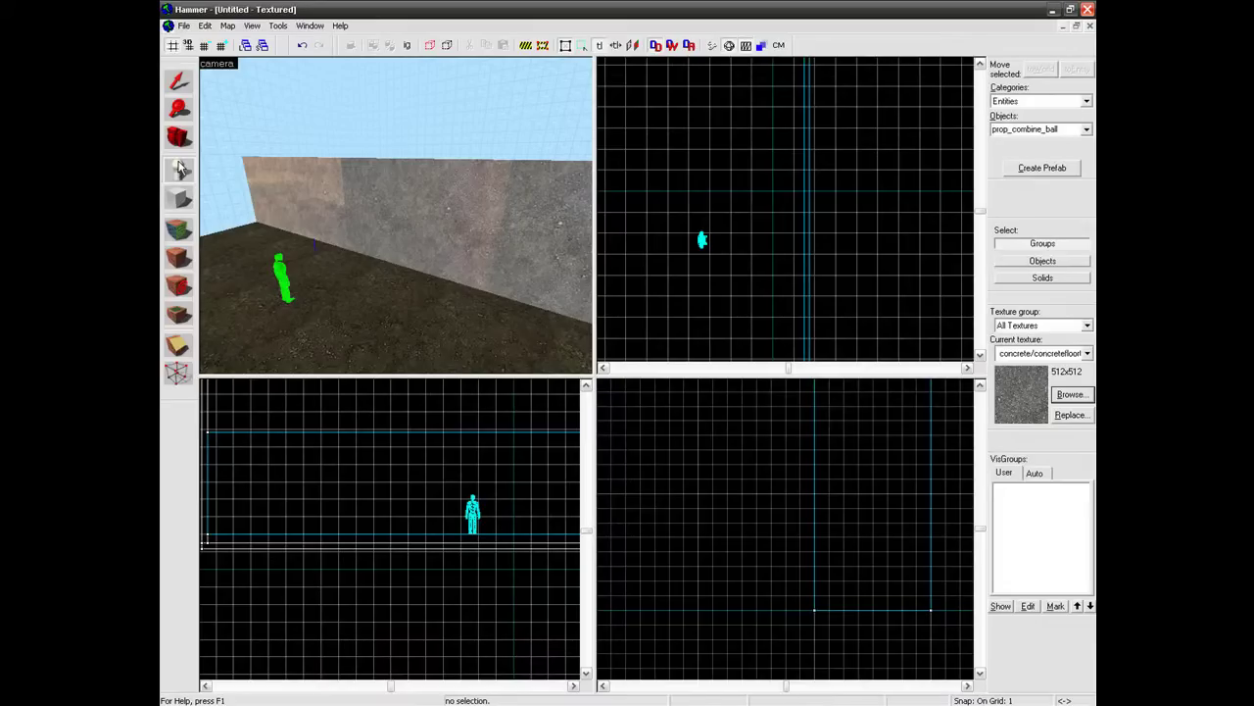
{"action": "double_click", "coordinate": [1040, 129]}
{"action": "type", "text": "pro"}
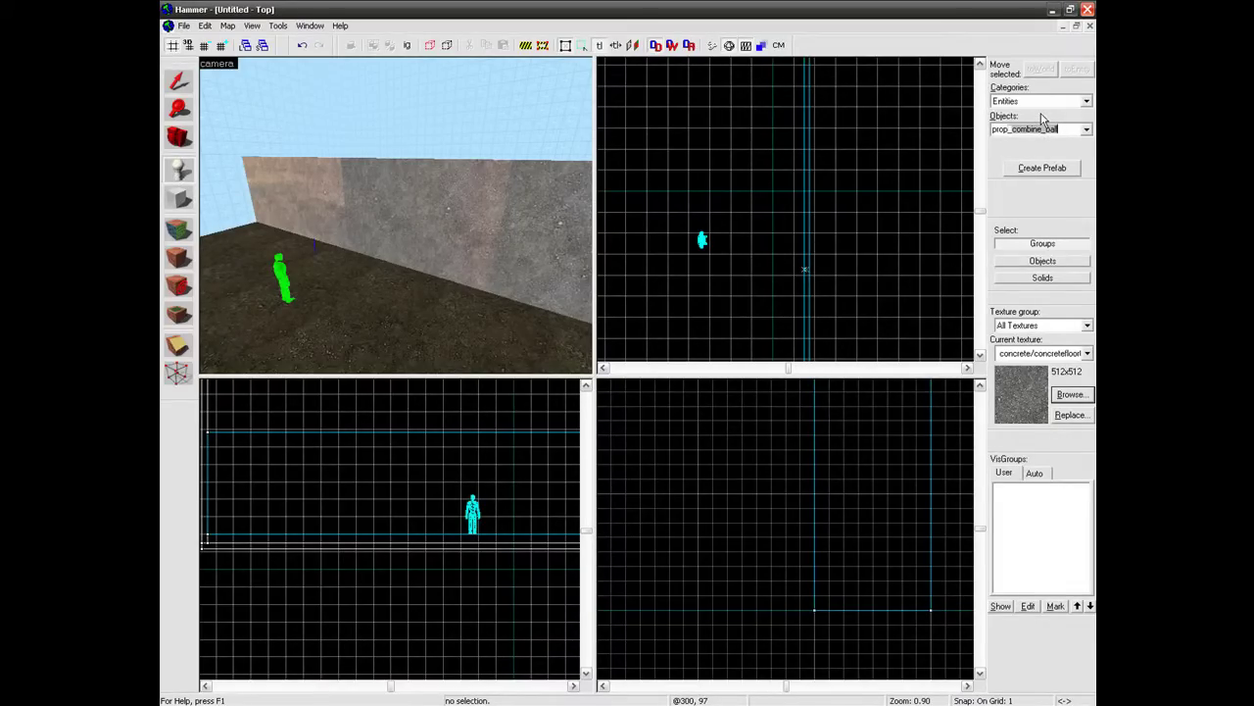
{"action": "type", "text": "p_door"}
{"action": "left_click", "coordinate": [442, 311]}
{"action": "left_click", "coordinate": [177, 82]}
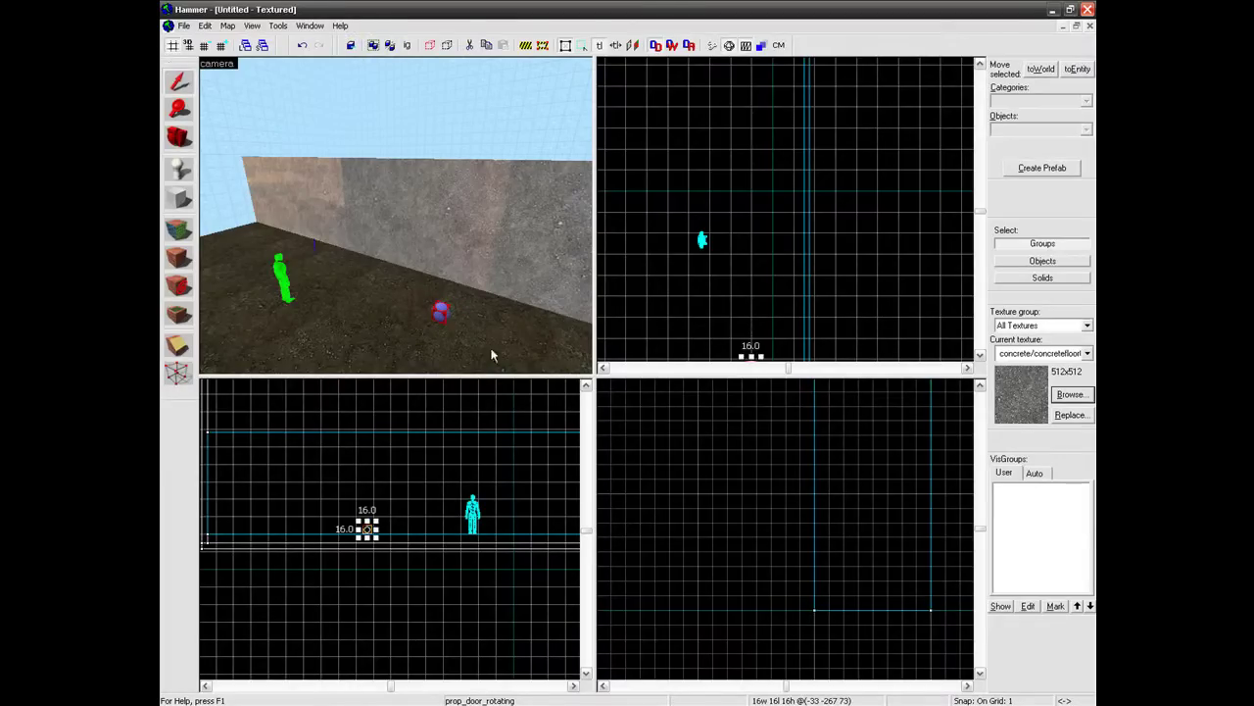
Set the door entity's world model to props_c17\door01_left.mdl.
{"action": "double_click", "coordinate": [442, 316]}
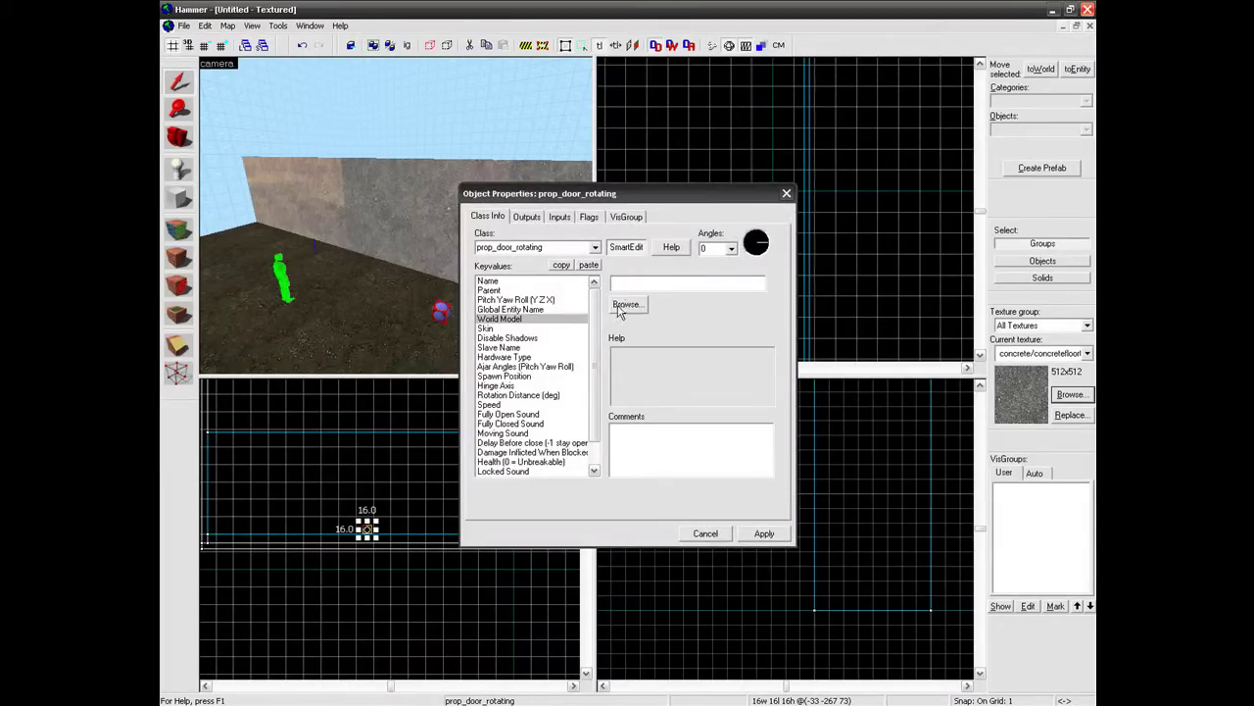
{"action": "left_click", "coordinate": [616, 303]}
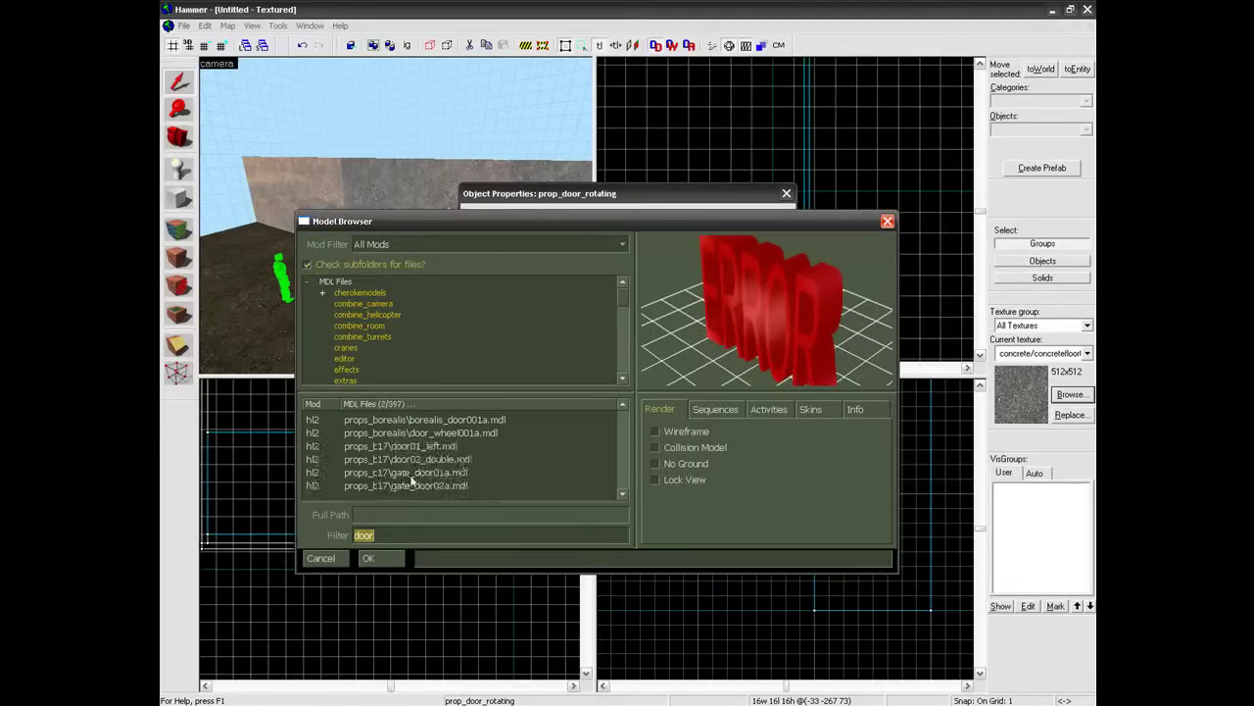
{"action": "left_click", "coordinate": [492, 422]}
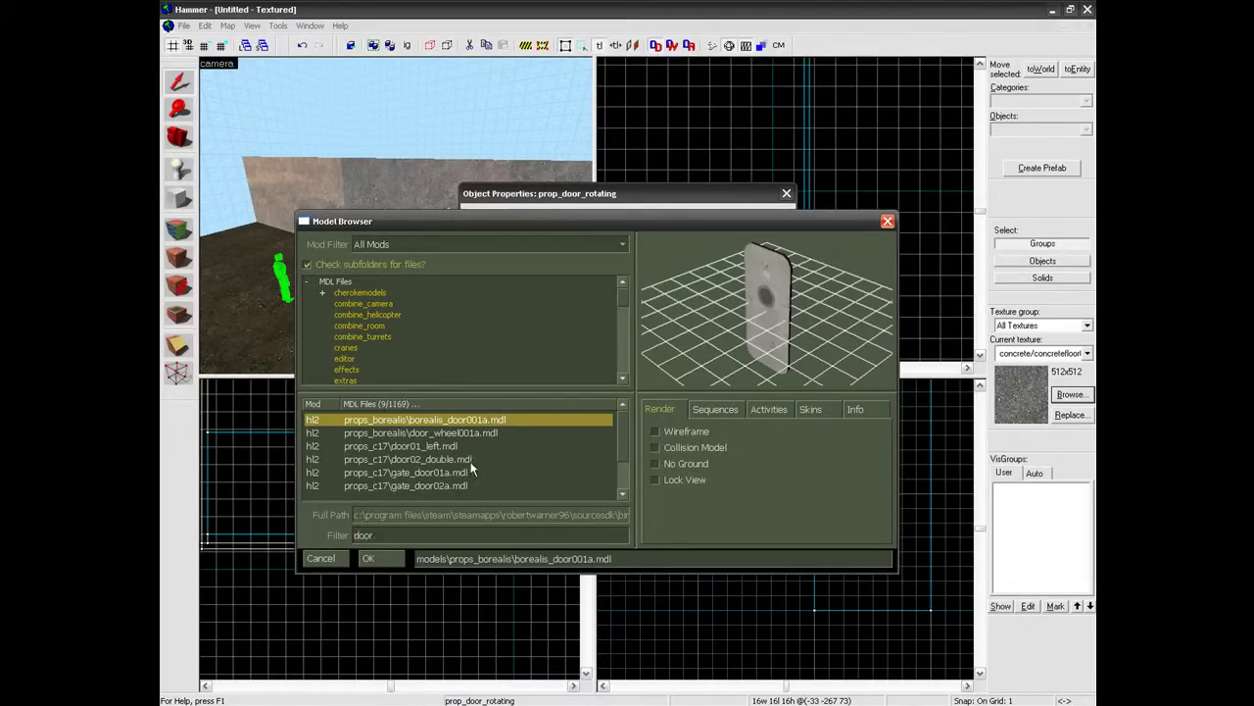
{"action": "key", "text": "Down"}
{"action": "key", "text": "Down"}
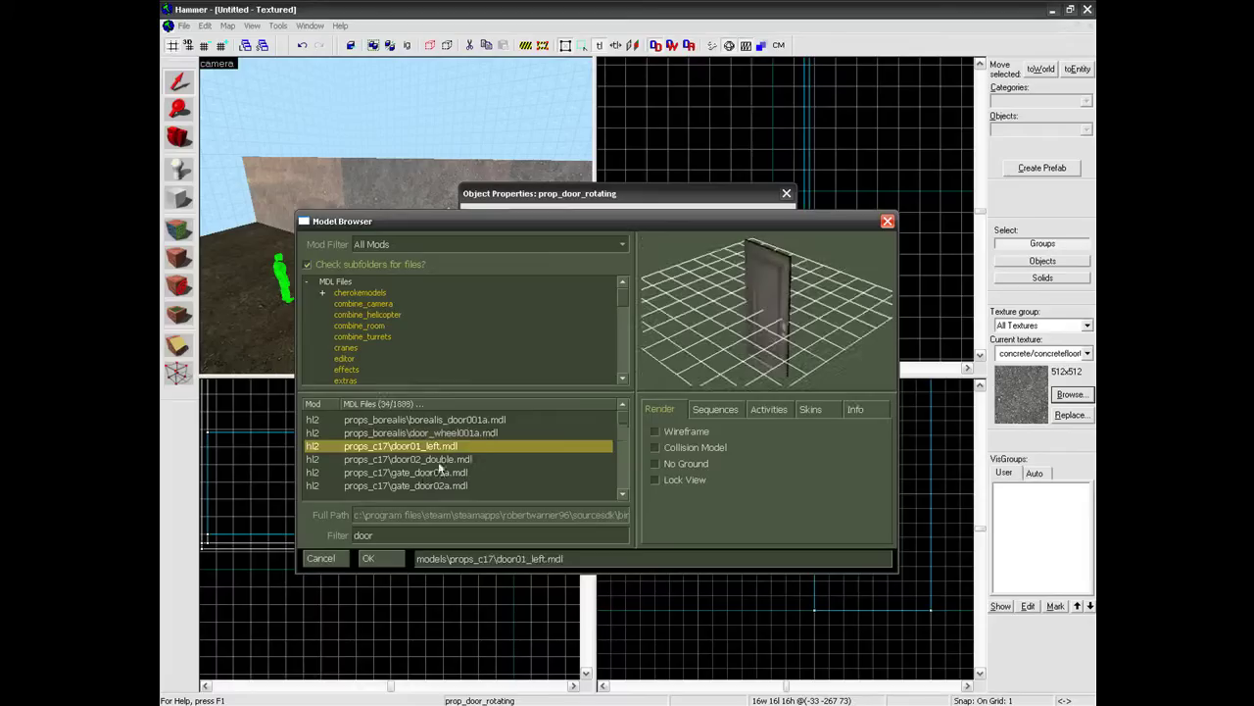
{"action": "key", "text": "Return"}
{"action": "left_click", "coordinate": [761, 534]}
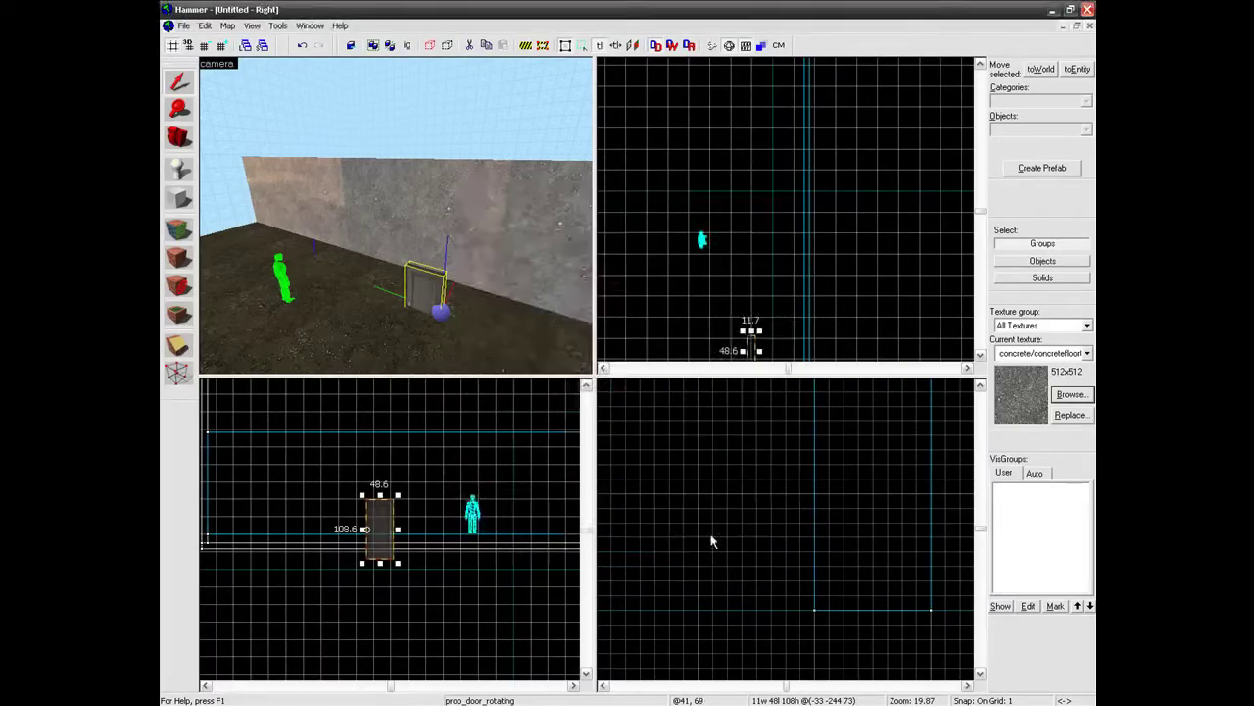
Raise the door prop so its base rests on the floor and move it up against the concrete wall.
{"action": "scroll", "coordinate": [396, 477], "scroll_direction": "up", "scroll_amount": 5}
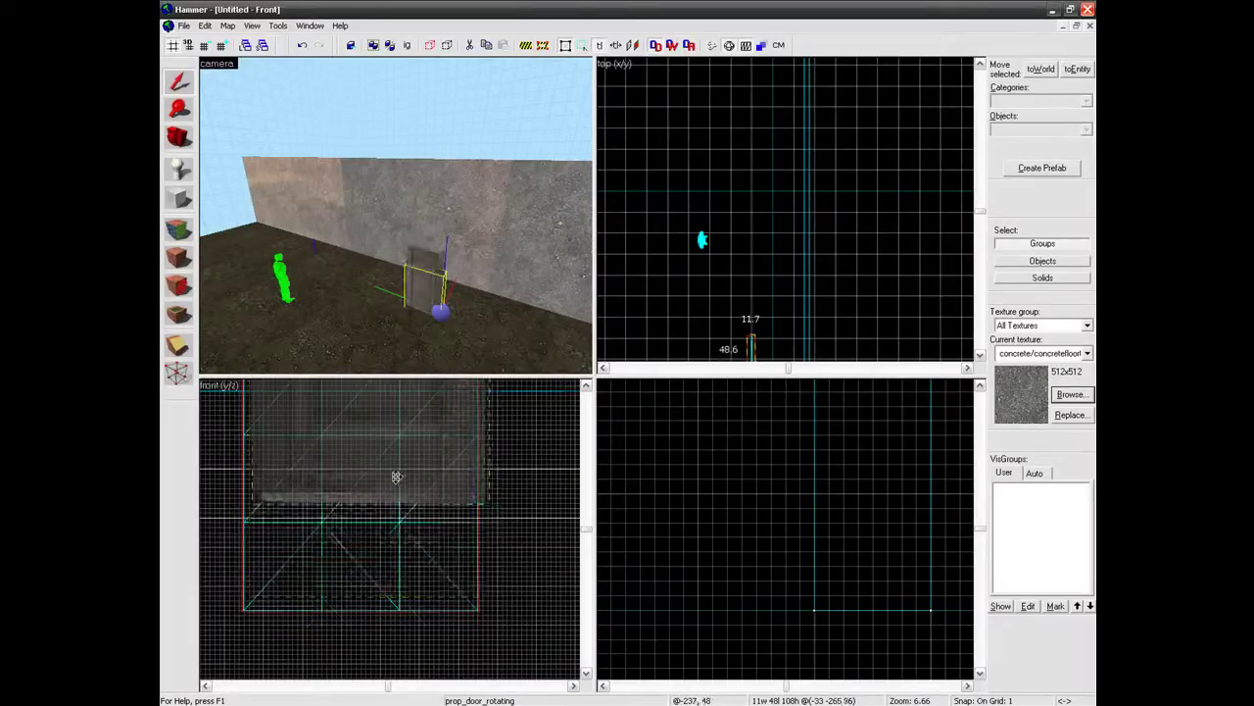
{"action": "left_click_drag", "start_coordinate": [396, 478], "coordinate": [392, 442]}
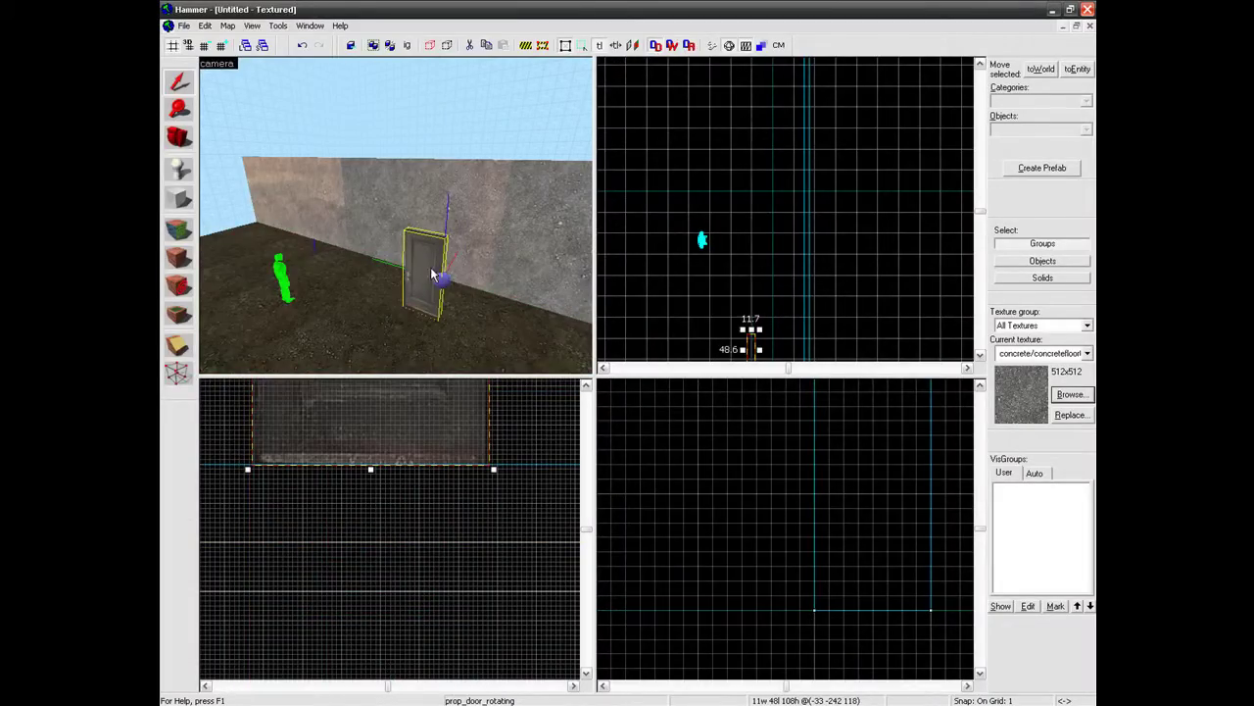
{"action": "scroll", "coordinate": [706, 304], "scroll_direction": "up", "scroll_amount": 3}
{"action": "left_click", "coordinate": [751, 305]}
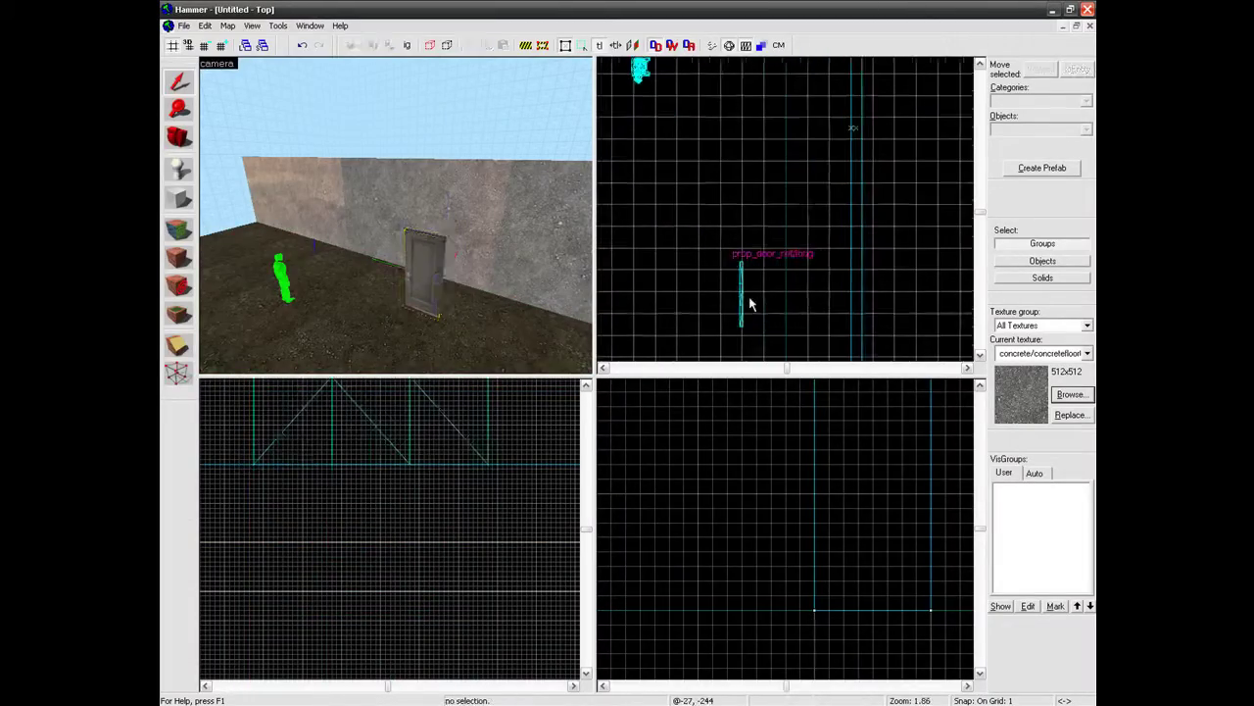
{"action": "left_click", "coordinate": [434, 280]}
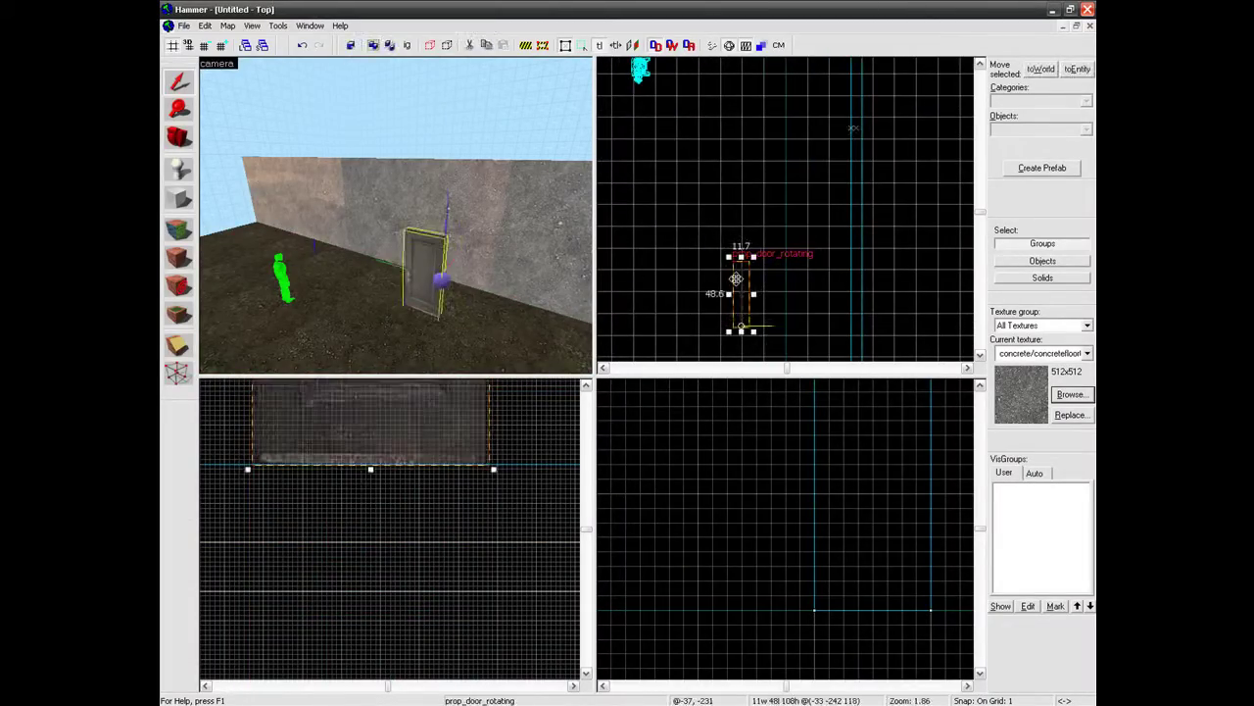
{"action": "left_click_drag", "start_coordinate": [736, 280], "coordinate": [837, 180]}
{"action": "scroll", "coordinate": [418, 205], "scroll_direction": "up", "scroll_amount": 3}
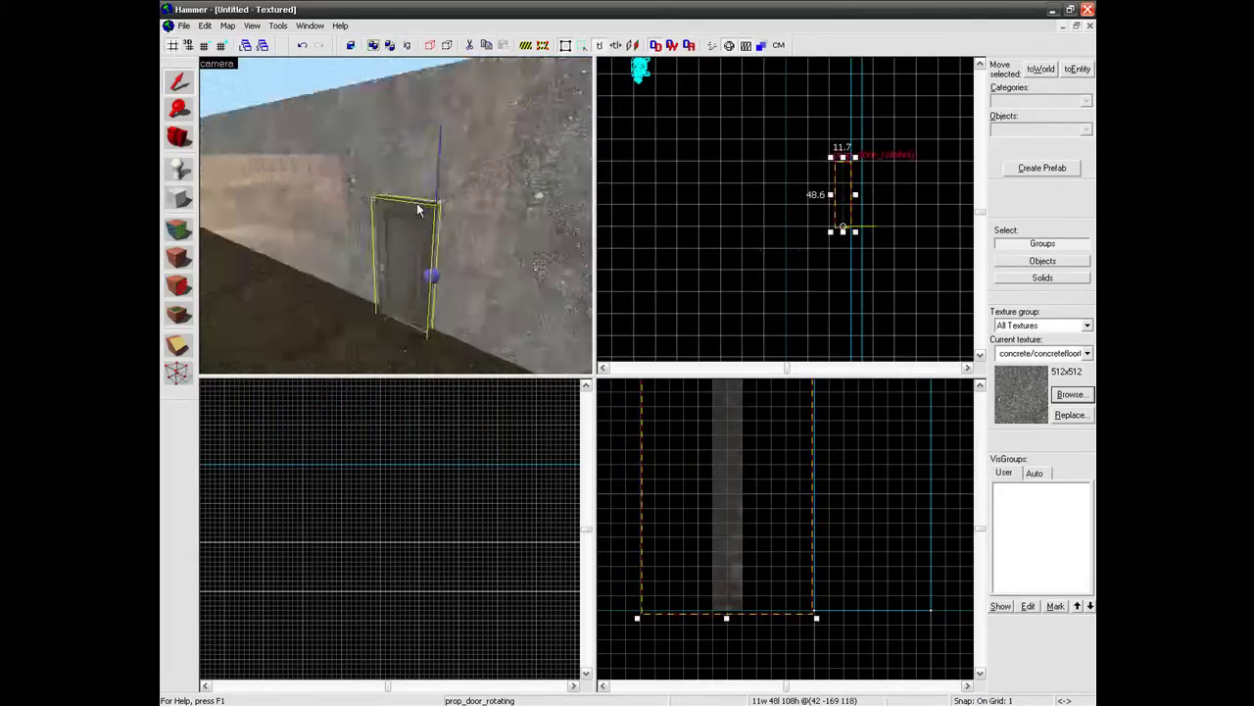
{"action": "key", "text": "z"}
{"action": "key", "text": "z"}
{"action": "scroll", "coordinate": [407, 224], "scroll_direction": "down", "scroll_amount": 5}
{"action": "scroll", "coordinate": [406, 224], "scroll_direction": "up", "scroll_amount": 3}
{"action": "scroll", "coordinate": [407, 226], "scroll_direction": "down", "scroll_amount": 5}
{"action": "left_click", "coordinate": [405, 238]}
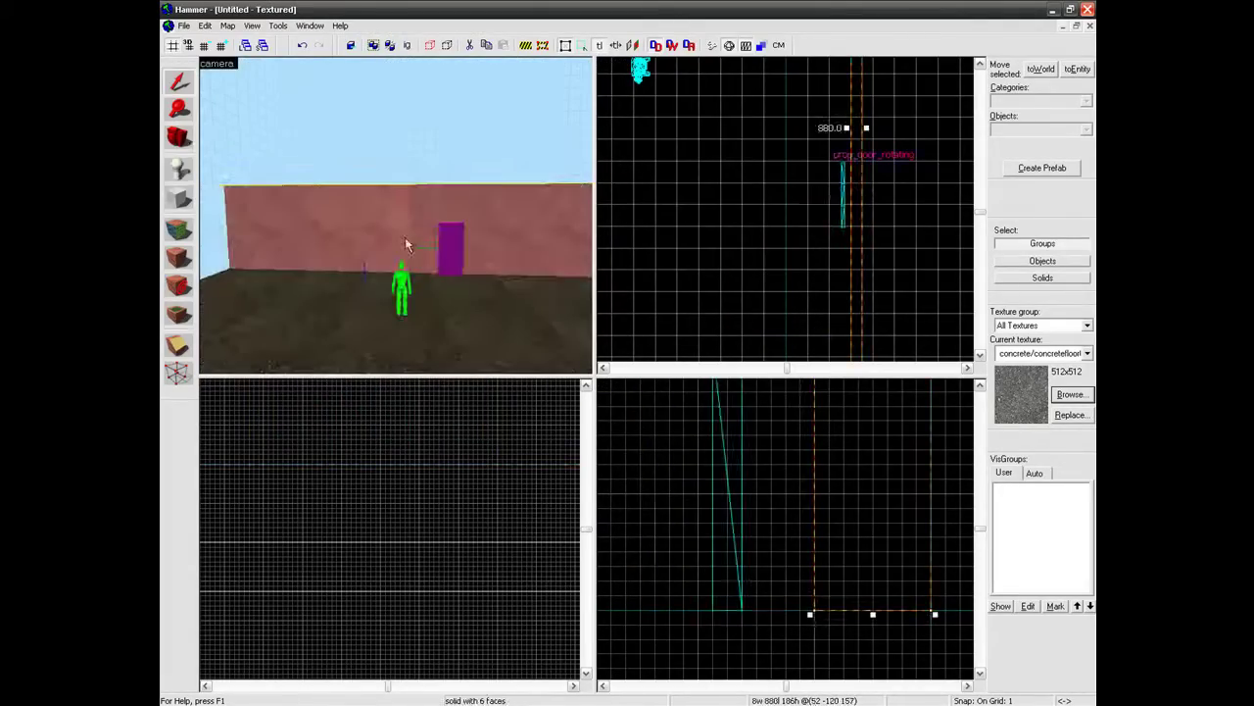
{"action": "key", "text": "Escape"}
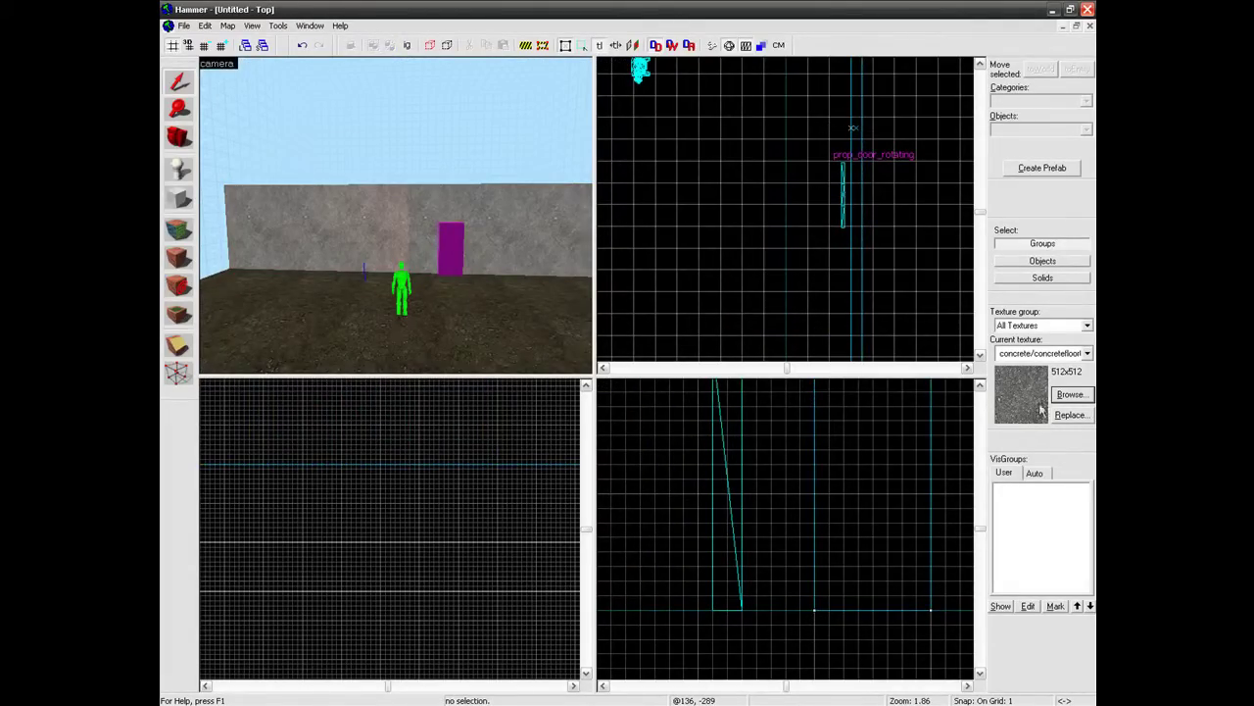
Filter the textures by "wood" and choose wood/woodwall003a as the current texture.
{"action": "left_click", "coordinate": [1067, 400]}
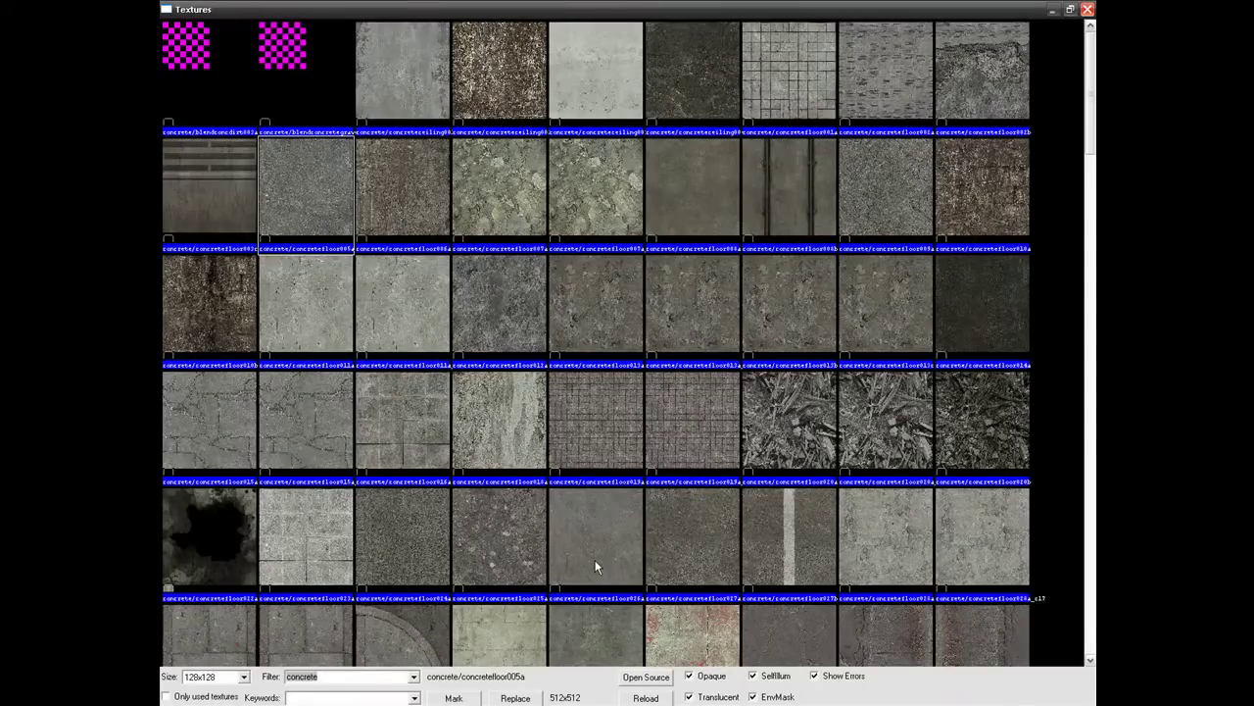
{"action": "key", "text": "ctrl+a"}
{"action": "type", "text": "wood"}
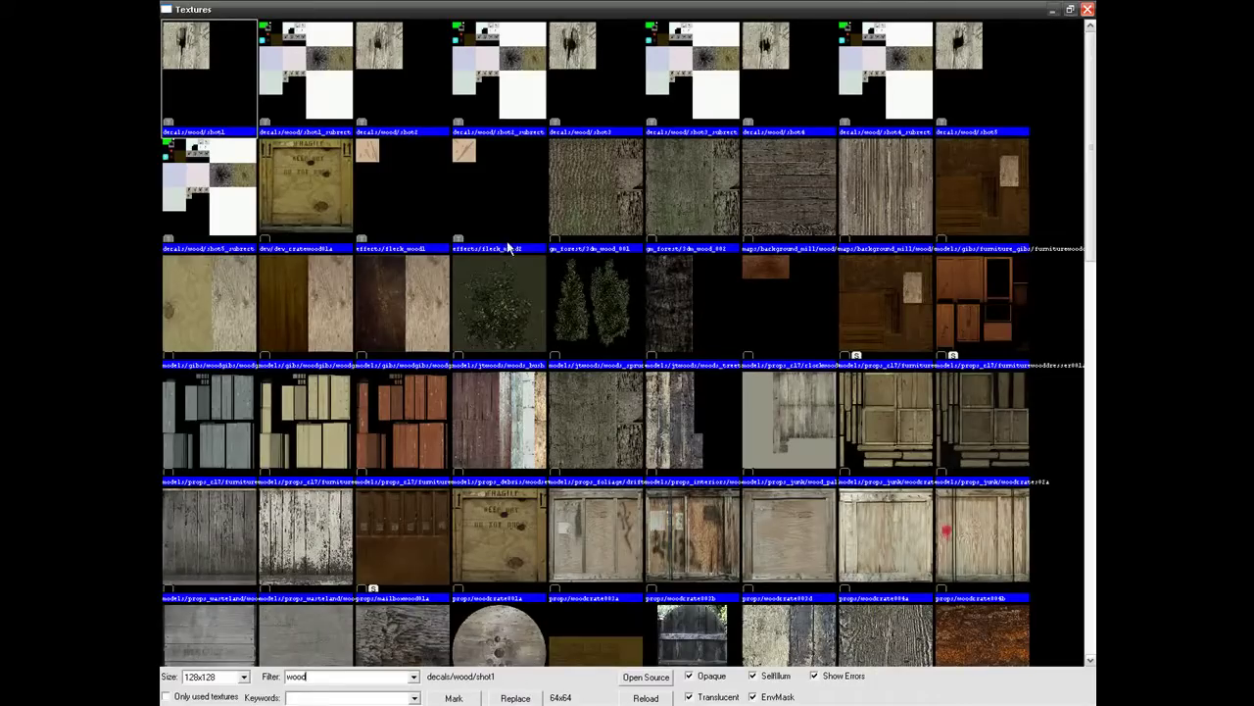
{"action": "left_click", "coordinate": [505, 533]}
{"action": "scroll", "coordinate": [505, 533], "scroll_direction": "down", "scroll_amount": 3}
{"action": "scroll", "coordinate": [506, 533], "scroll_direction": "down", "scroll_amount": 5}
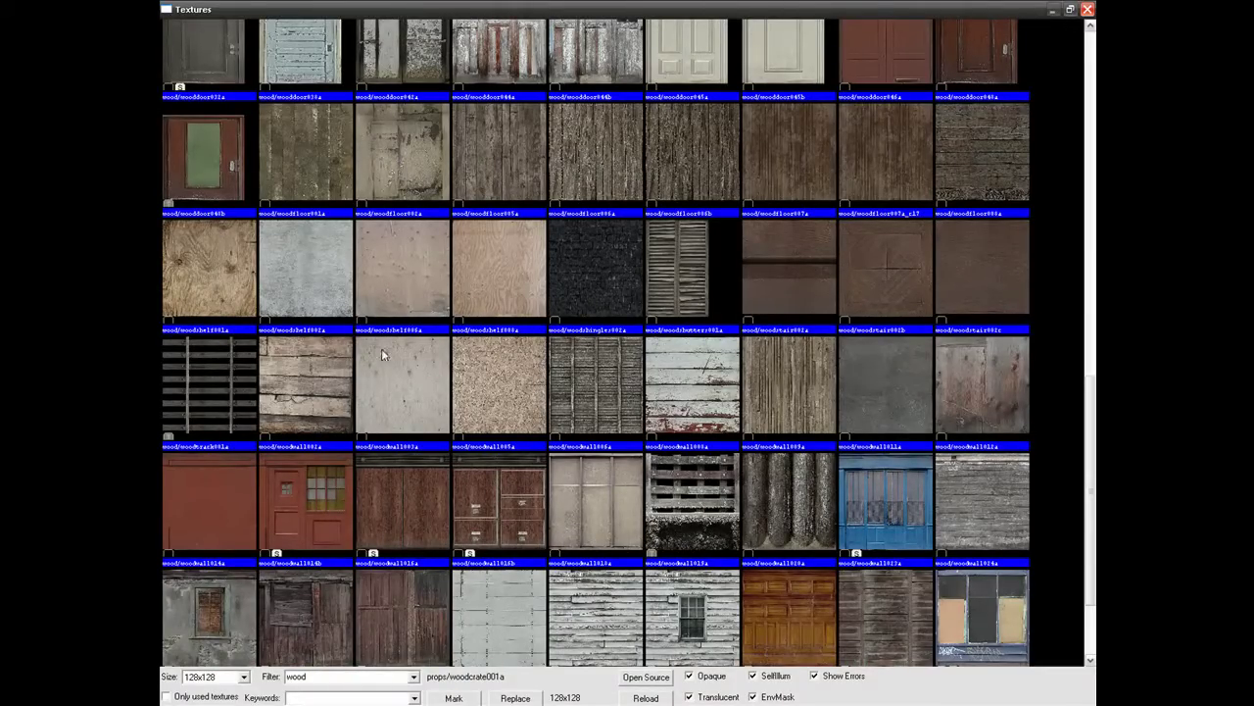
{"action": "double_click", "coordinate": [374, 387]}
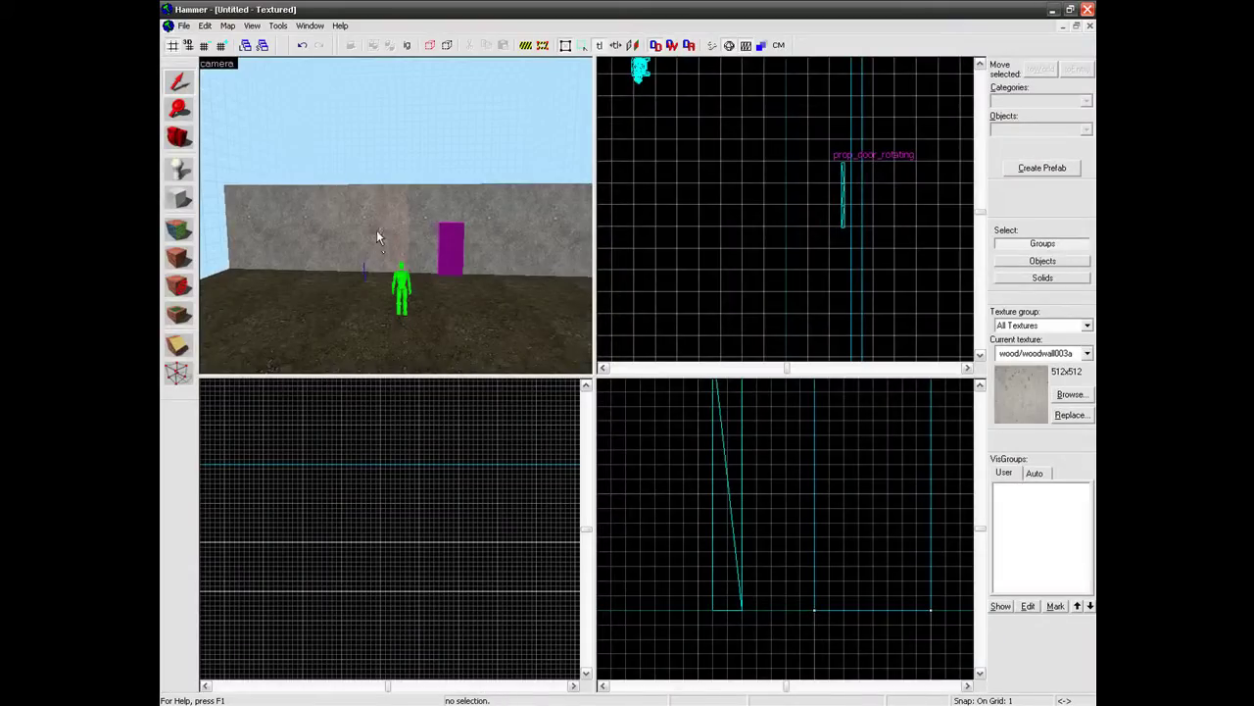
Create a block brush over the door prop, matching its outline at about 2 x 48 x 109 units.
{"action": "left_click", "coordinate": [467, 258]}
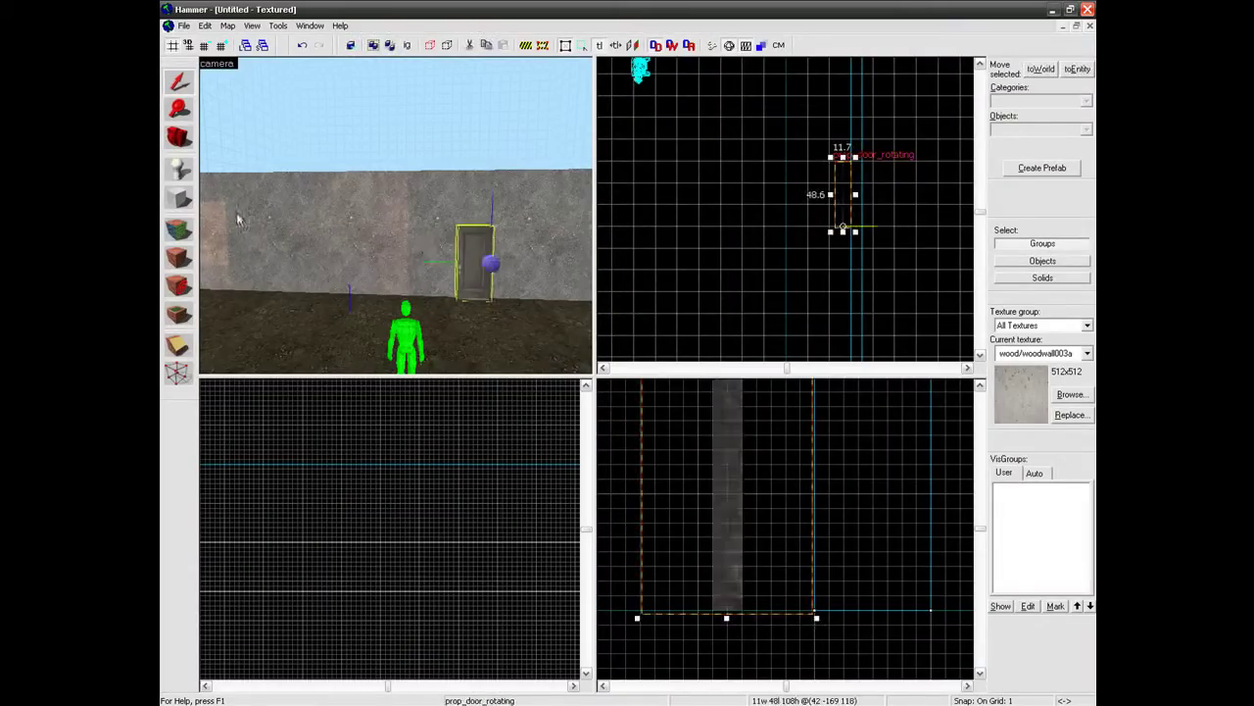
{"action": "left_click", "coordinate": [179, 202]}
{"action": "scroll", "coordinate": [792, 173], "scroll_direction": "up", "scroll_amount": 6}
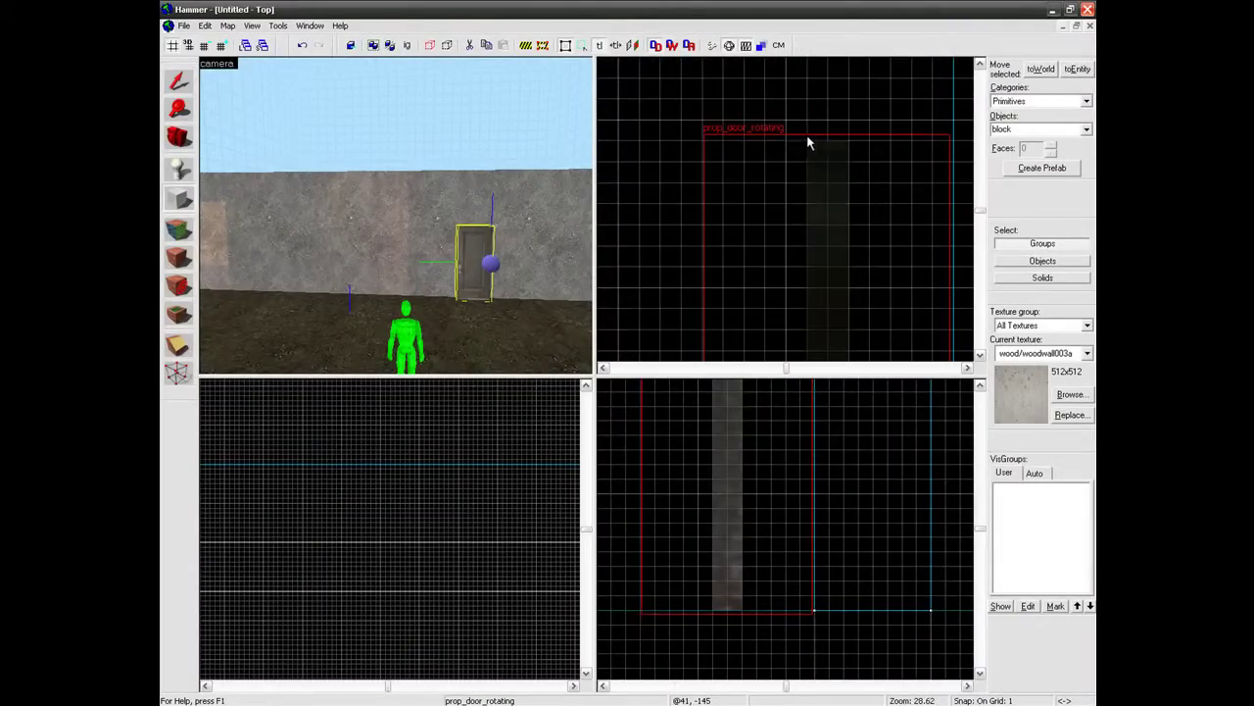
{"action": "left_click_drag", "start_coordinate": [803, 138], "coordinate": [835, 242]}
{"action": "scroll", "coordinate": [831, 235], "scroll_direction": "down", "scroll_amount": 6}
{"action": "scroll", "coordinate": [834, 242], "scroll_direction": "up", "scroll_amount": 4}
{"action": "key", "text": "Return"}
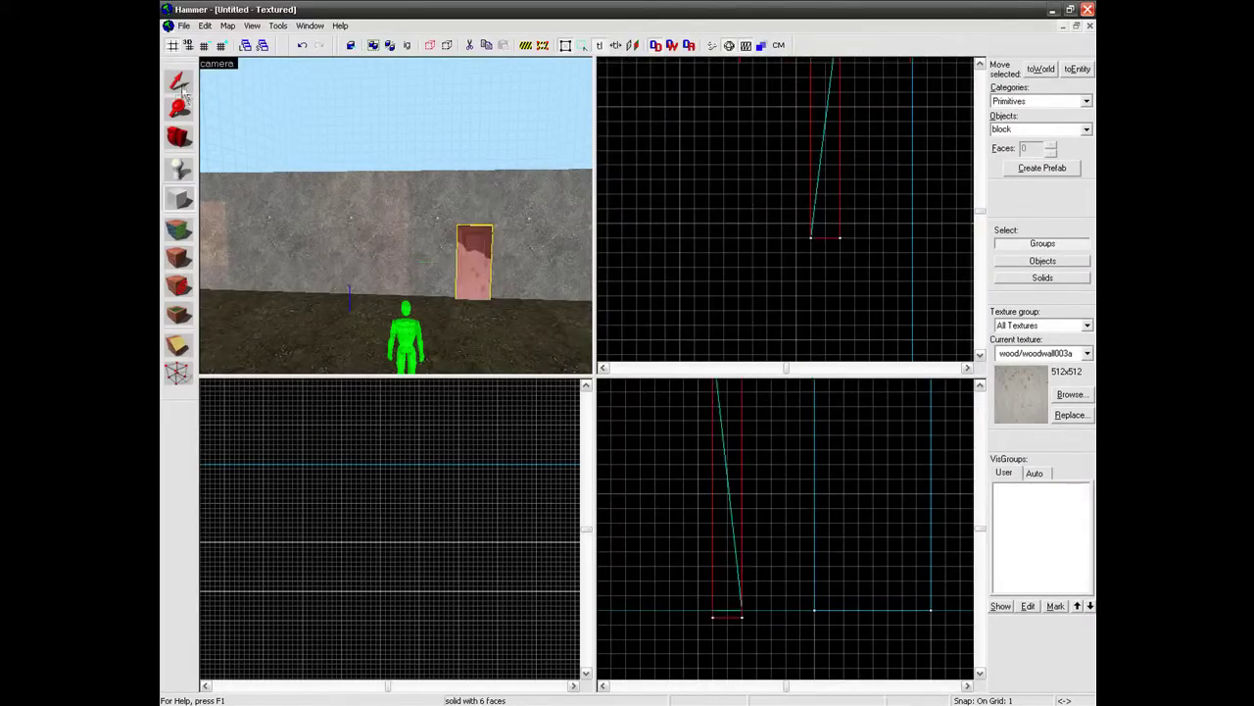
Move the wooden block off the door prop to a free spot beside it, in front of the wall.
{"action": "left_click", "coordinate": [182, 78]}
{"action": "left_click_drag", "start_coordinate": [826, 151], "coordinate": [781, 196]}
{"action": "scroll", "coordinate": [781, 196], "scroll_direction": "down", "scroll_amount": 6}
{"action": "left_click_drag", "start_coordinate": [781, 196], "coordinate": [778, 181]}
{"action": "scroll", "coordinate": [773, 183], "scroll_direction": "down", "scroll_amount": 7}
{"action": "scroll", "coordinate": [444, 275], "scroll_direction": "up", "scroll_amount": 3}
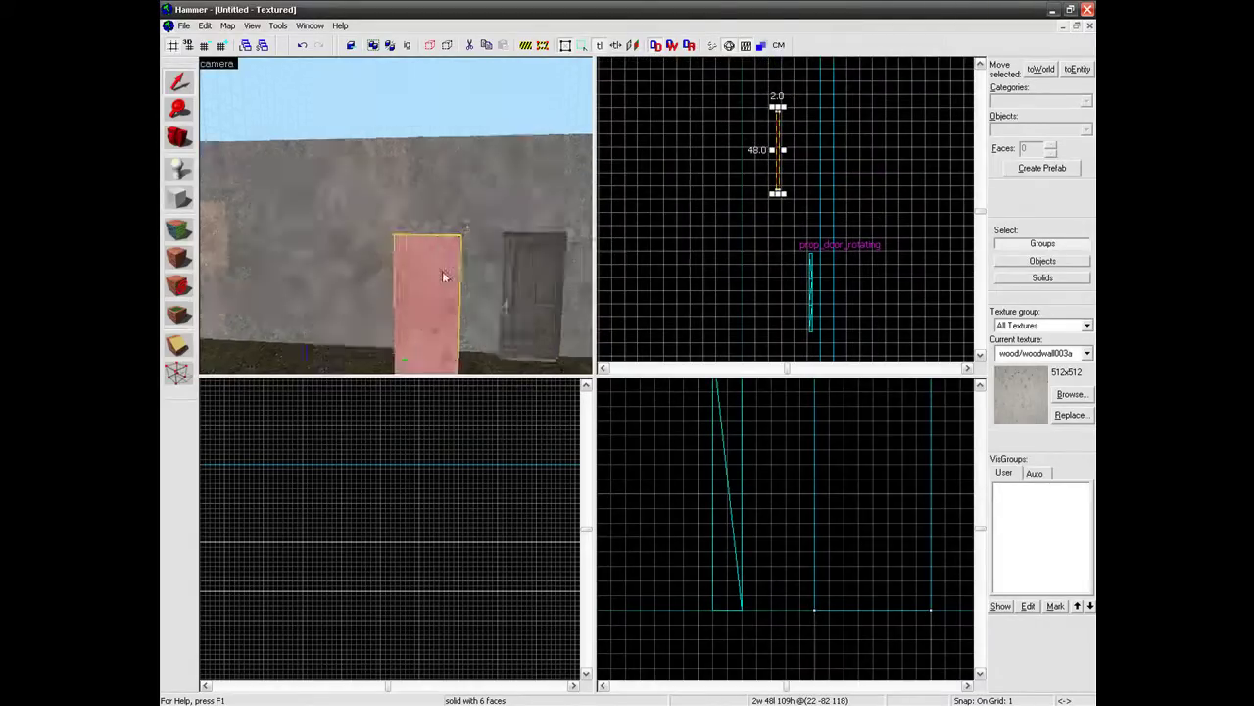
{"action": "scroll", "coordinate": [443, 273], "scroll_direction": "up", "scroll_amount": 4}
{"action": "scroll", "coordinate": [445, 274], "scroll_direction": "down", "scroll_amount": 5}
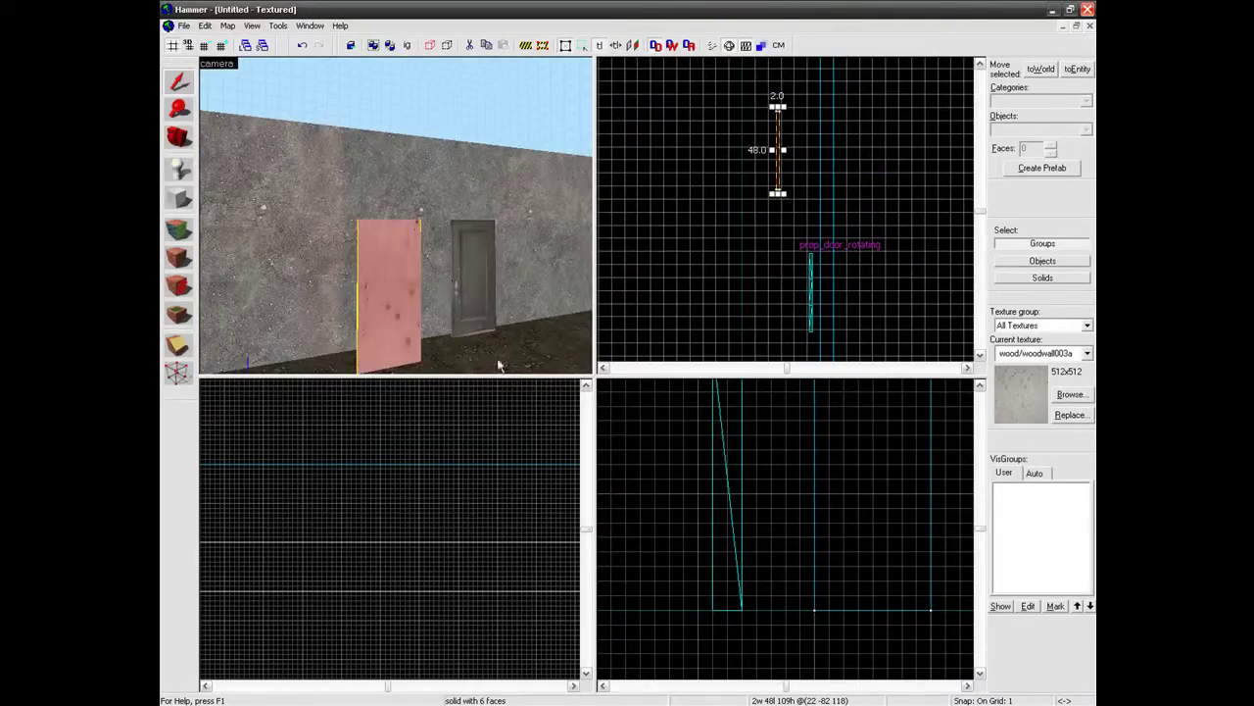
Widen the wooden block to 57 units in the front view, keeping its height.
{"action": "scroll", "coordinate": [748, 532], "scroll_direction": "down", "scroll_amount": 11}
{"action": "scroll", "coordinate": [465, 519], "scroll_direction": "down", "scroll_amount": 10}
{"action": "scroll", "coordinate": [518, 578], "scroll_direction": "up", "scroll_amount": 3}
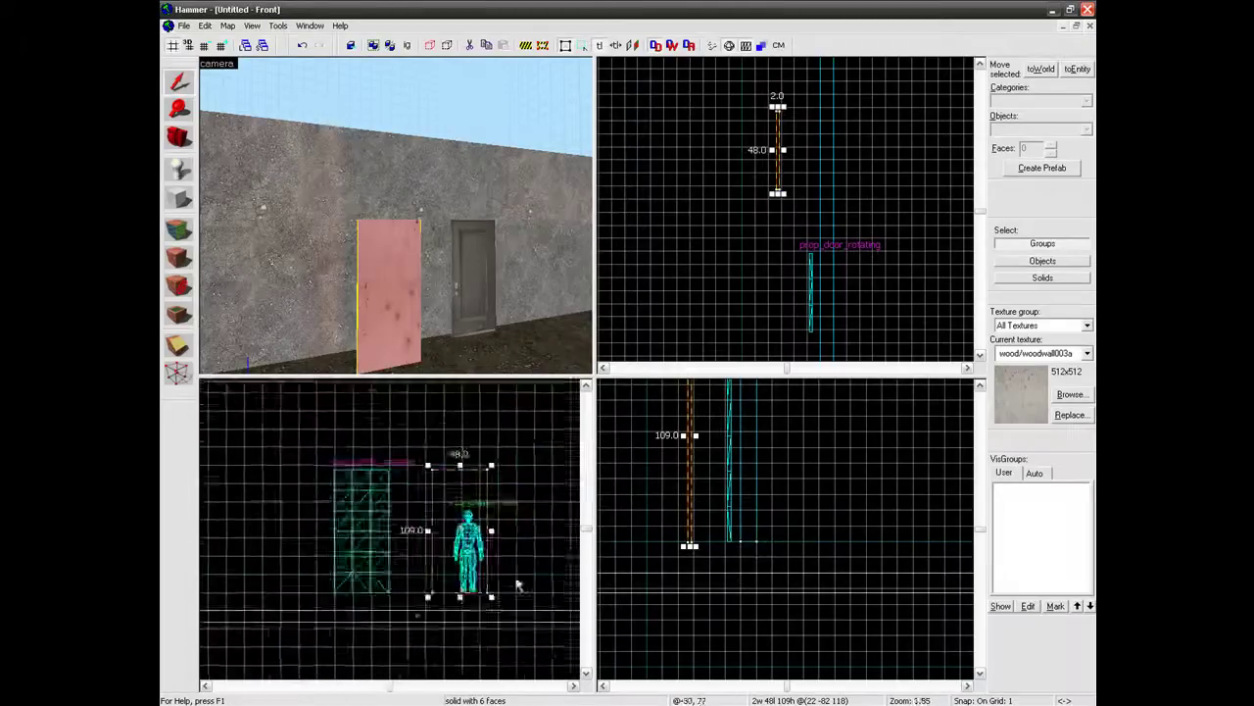
{"action": "scroll", "coordinate": [518, 585], "scroll_direction": "up", "scroll_amount": 3}
{"action": "left_click_drag", "start_coordinate": [470, 484], "coordinate": [480, 485]}
{"action": "middle_click_drag", "start_coordinate": [466, 417], "coordinate": [557, 560]}
{"action": "scroll", "coordinate": [512, 498], "scroll_direction": "down", "scroll_amount": 3}
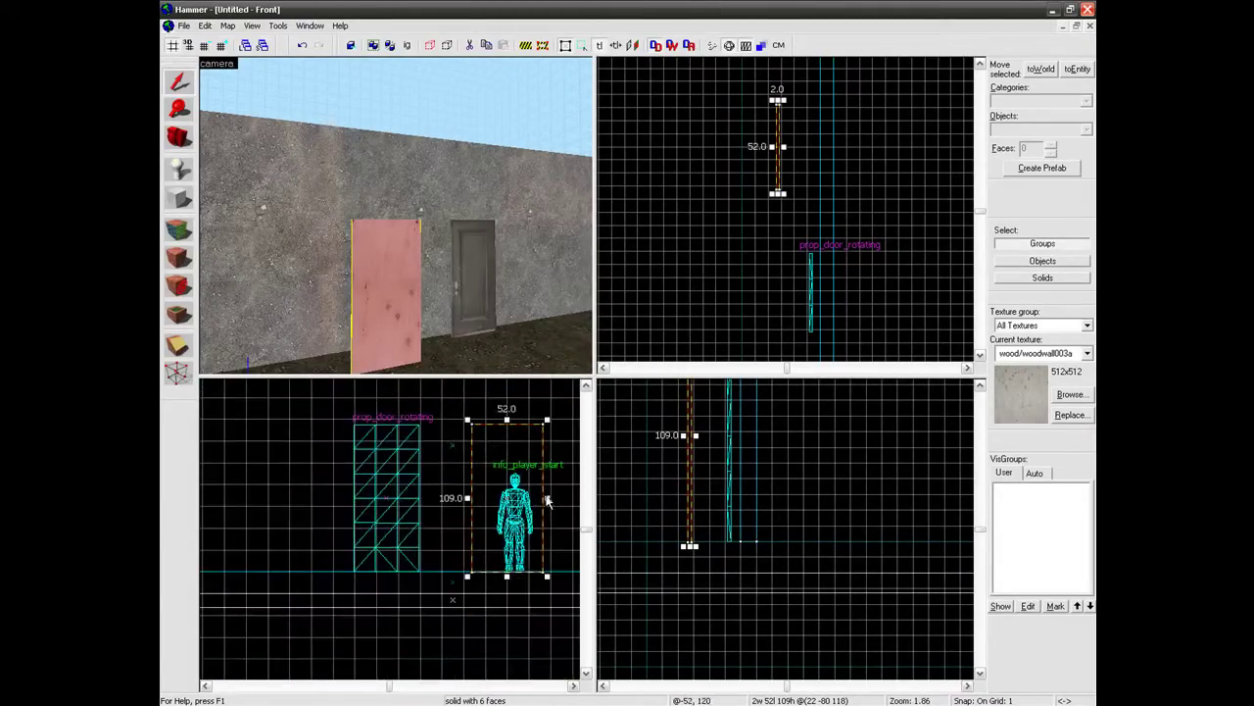
{"action": "left_click_drag", "start_coordinate": [546, 498], "coordinate": [555, 497]}
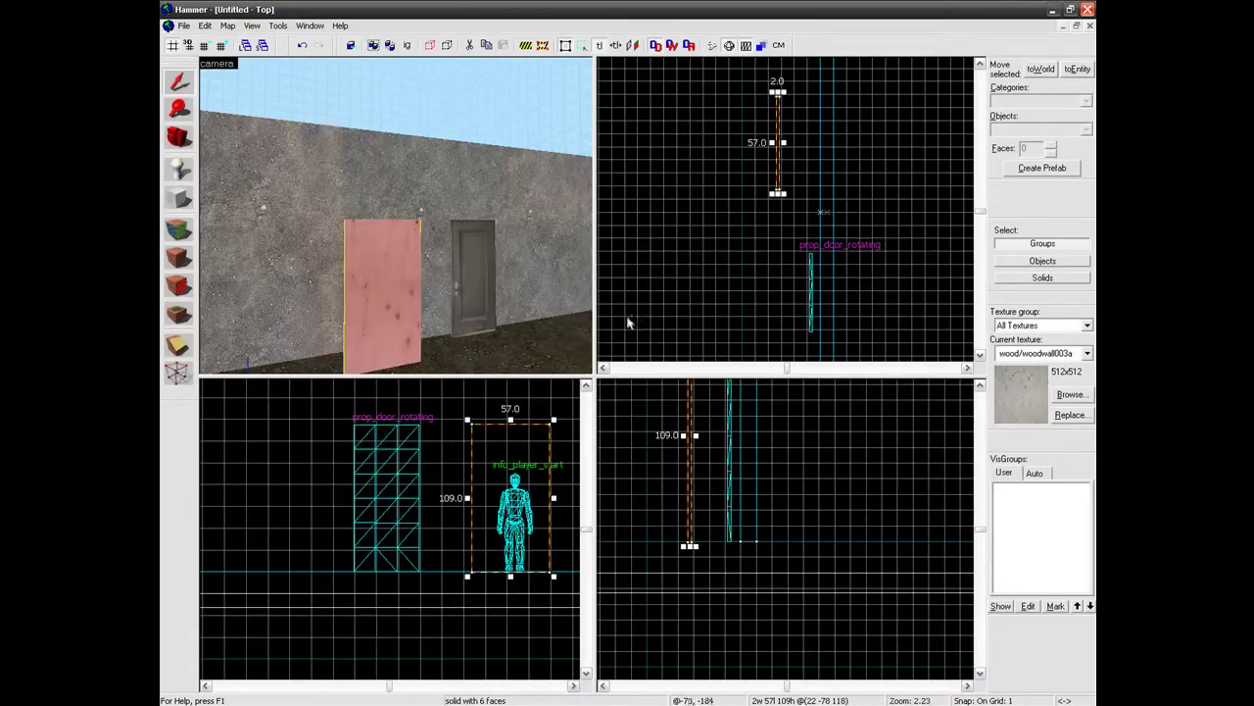
Thicken the wooden block to 3 units in the side view and deselect it.
{"action": "scroll", "coordinate": [714, 515], "scroll_direction": "up", "scroll_amount": 1}
{"action": "scroll", "coordinate": [714, 514], "scroll_direction": "up", "scroll_amount": 10}
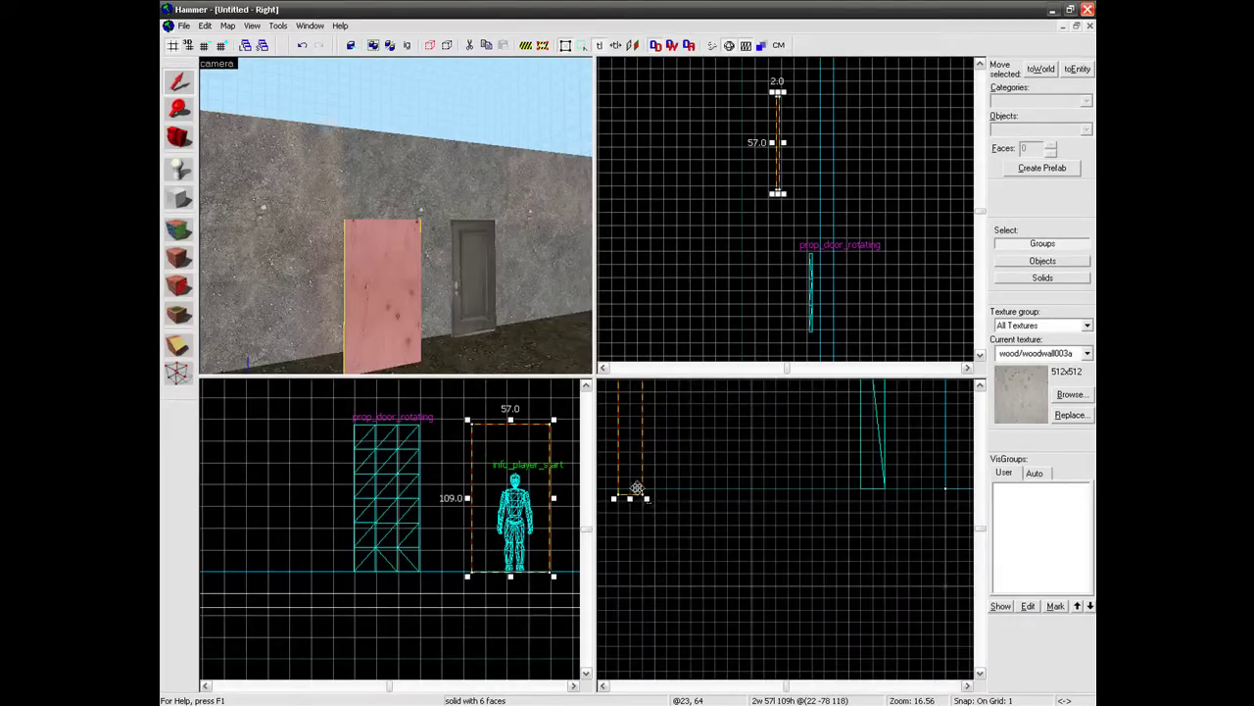
{"action": "scroll", "coordinate": [636, 495], "scroll_direction": "up", "scroll_amount": 5}
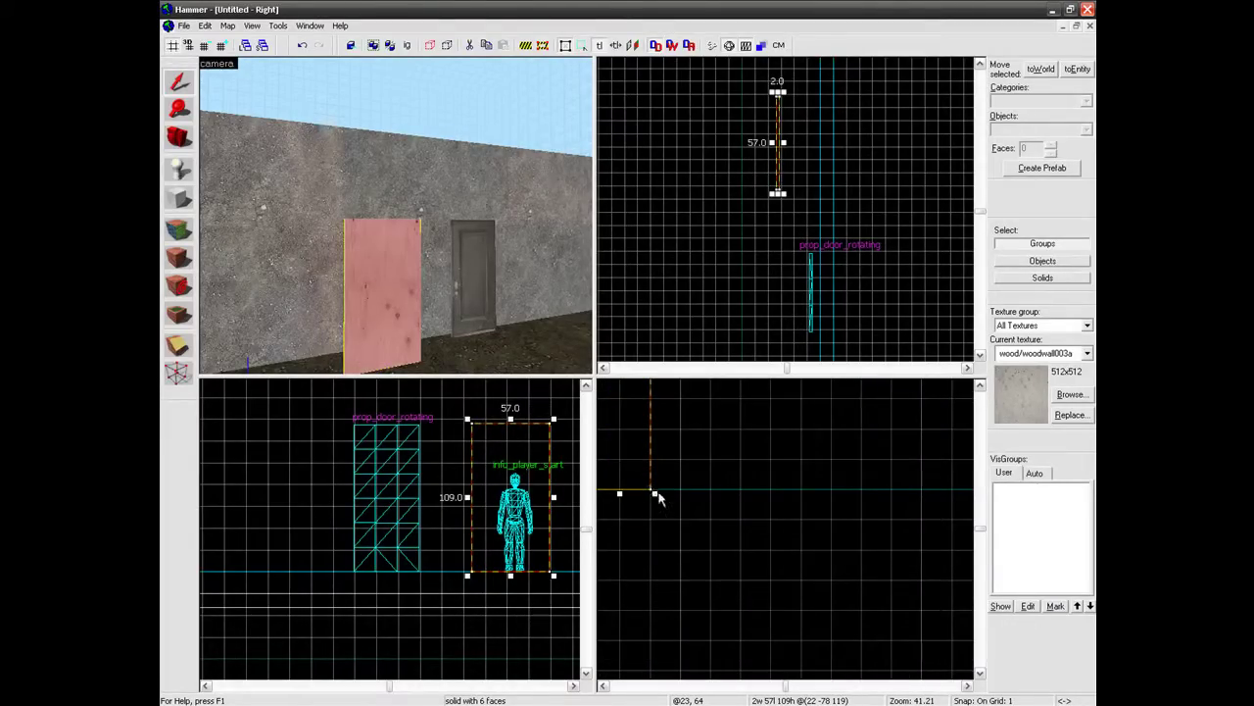
{"action": "left_click_drag", "start_coordinate": [655, 493], "coordinate": [676, 493]}
{"action": "key", "text": "Escape"}
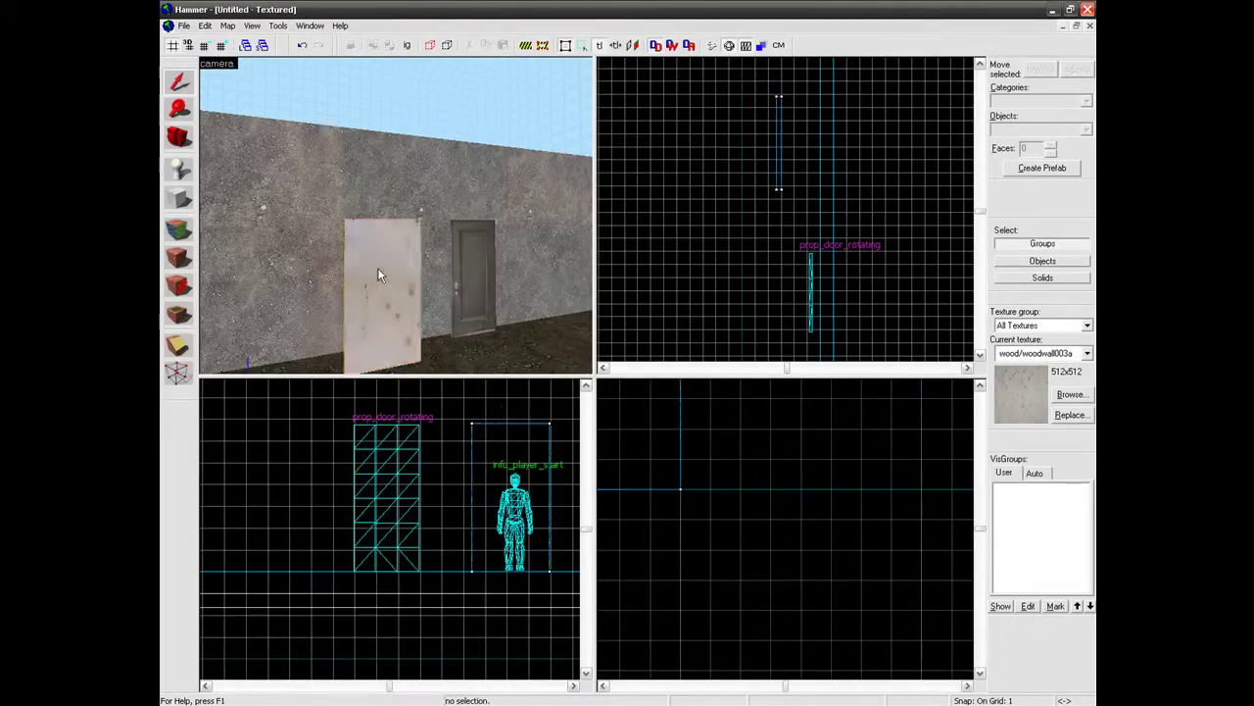
Thicken the wooden block further to 5 units in the side view and clear the selection.
{"action": "scroll", "coordinate": [380, 274], "scroll_direction": "up", "scroll_amount": 3}
{"action": "scroll", "coordinate": [380, 274], "scroll_direction": "down", "scroll_amount": 4}
{"action": "left_click_drag", "start_coordinate": [380, 274], "coordinate": [388, 284]}
{"action": "scroll", "coordinate": [380, 275], "scroll_direction": "up", "scroll_amount": 3}
{"action": "left_click", "coordinate": [397, 292]}
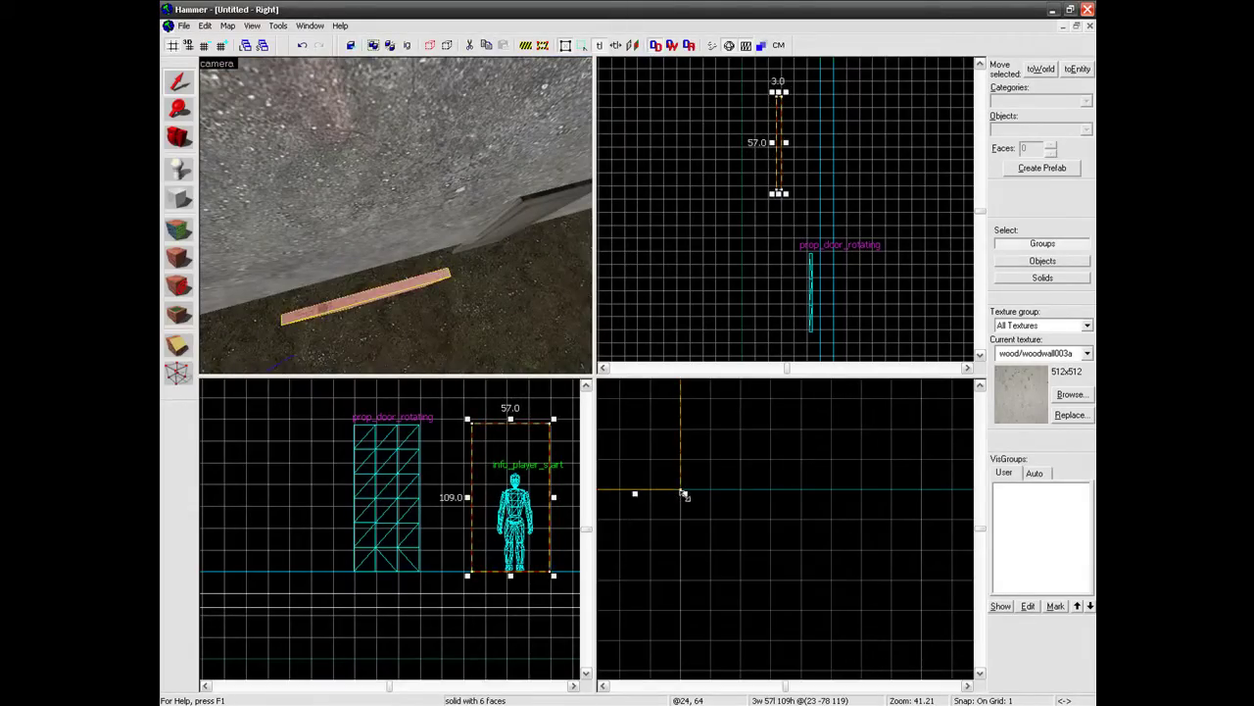
{"action": "left_click", "coordinate": [387, 306], "text": "ctrl"}
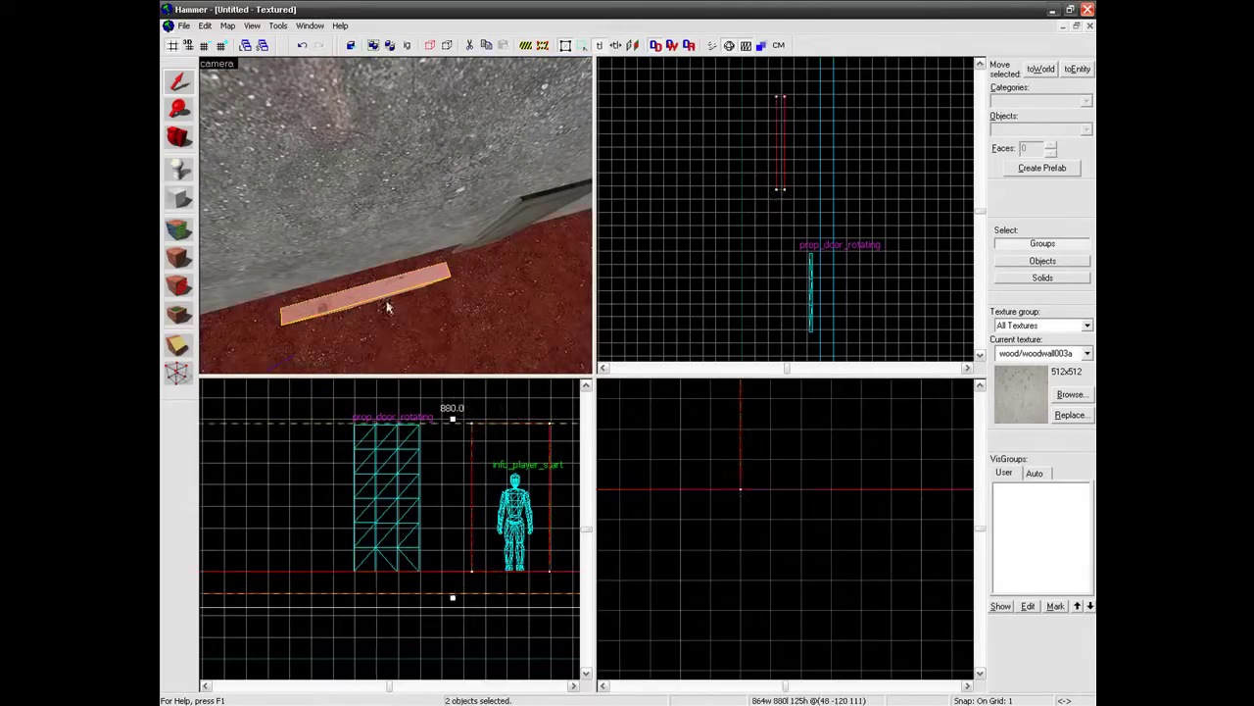
{"action": "scroll", "coordinate": [387, 303], "scroll_direction": "down", "scroll_amount": 2}
{"action": "left_click", "coordinate": [405, 314]}
{"action": "key", "text": "Escape"}
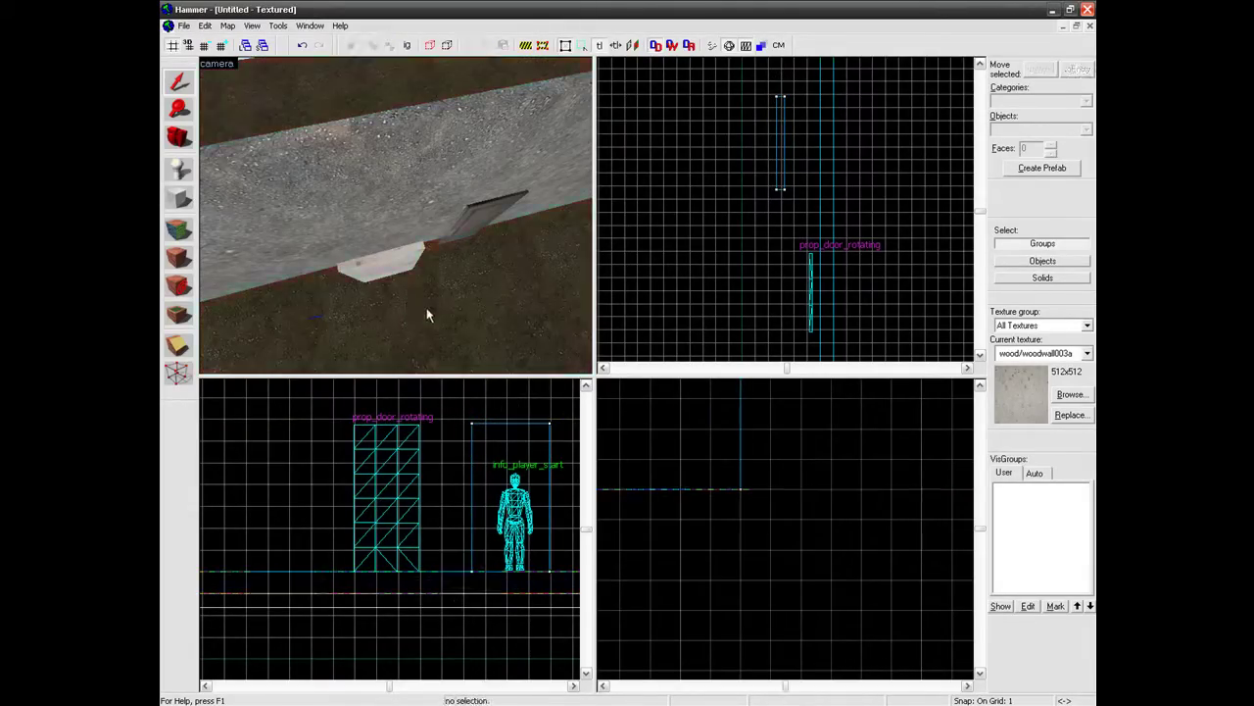
Select the wooden block, filter the textures by "nodraw" and choose tools/toolsnodraw as the current texture.
{"action": "scroll", "coordinate": [428, 312], "scroll_direction": "down", "scroll_amount": 8}
{"action": "scroll", "coordinate": [428, 299], "scroll_direction": "up", "scroll_amount": 10}
{"action": "scroll", "coordinate": [411, 306], "scroll_direction": "down", "scroll_amount": 2}
{"action": "scroll", "coordinate": [411, 302], "scroll_direction": "up", "scroll_amount": 3}
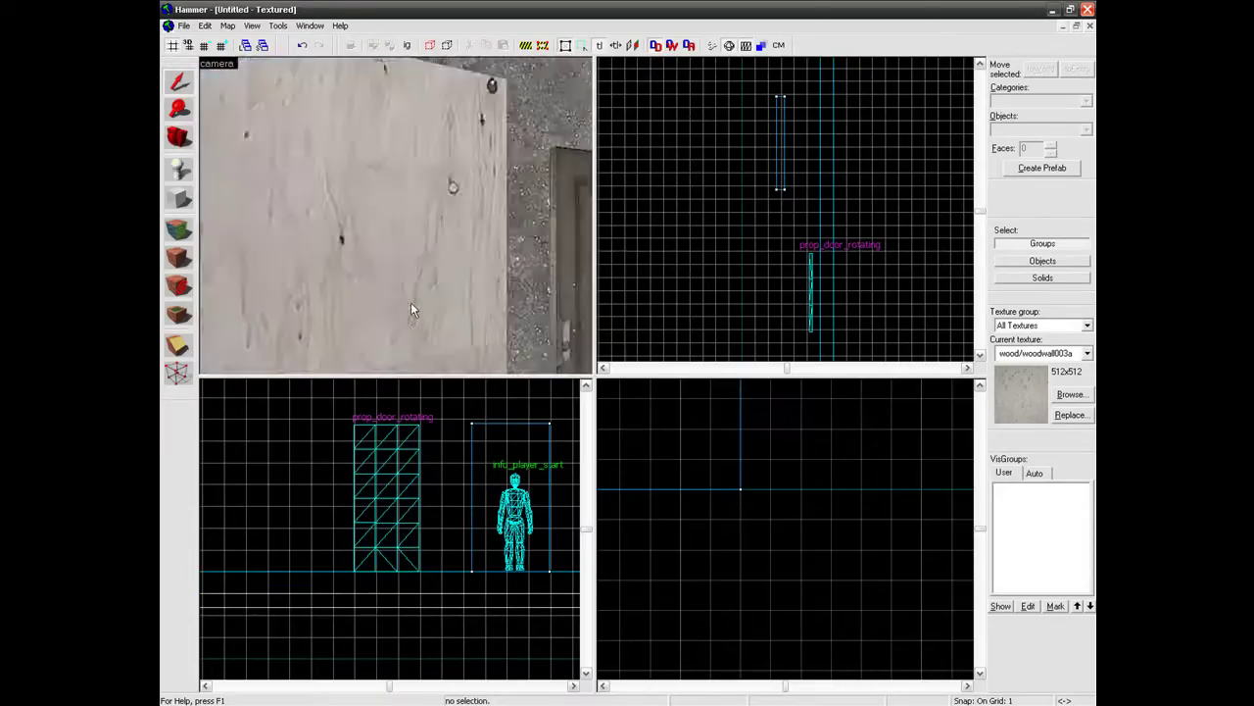
{"action": "scroll", "coordinate": [411, 302], "scroll_direction": "down", "scroll_amount": 5}
{"action": "left_click", "coordinate": [435, 227]}
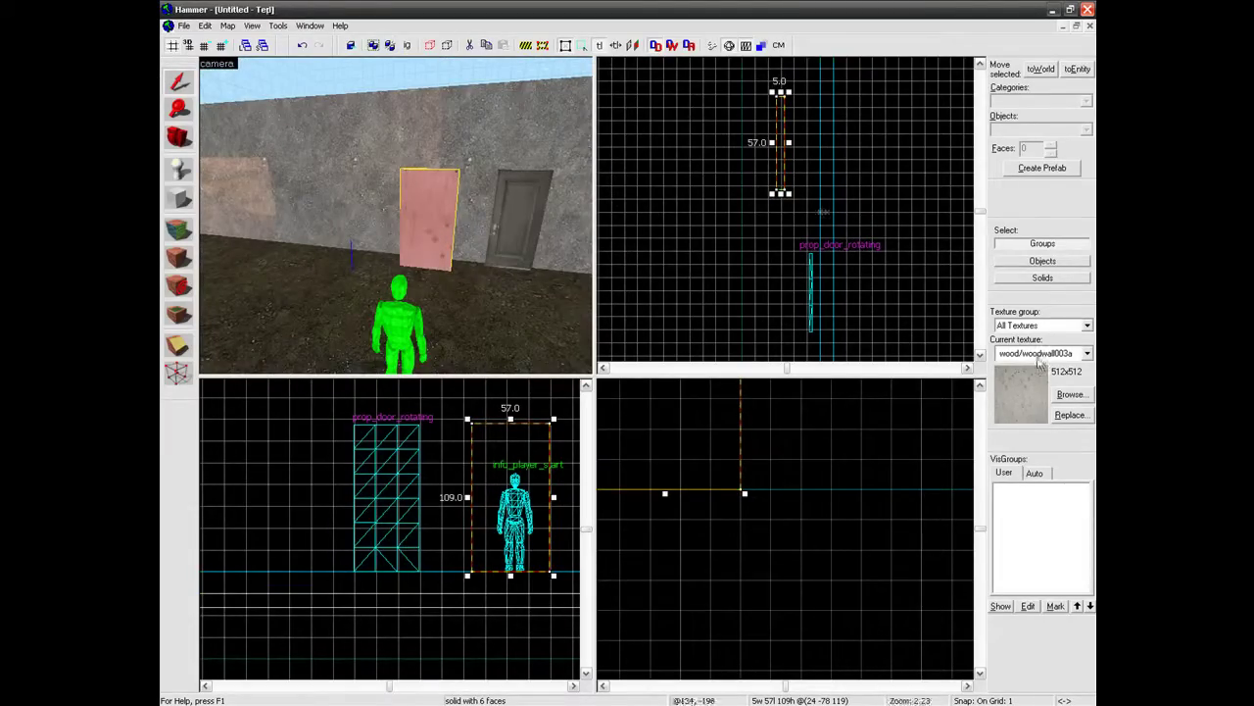
{"action": "left_click", "coordinate": [1071, 394]}
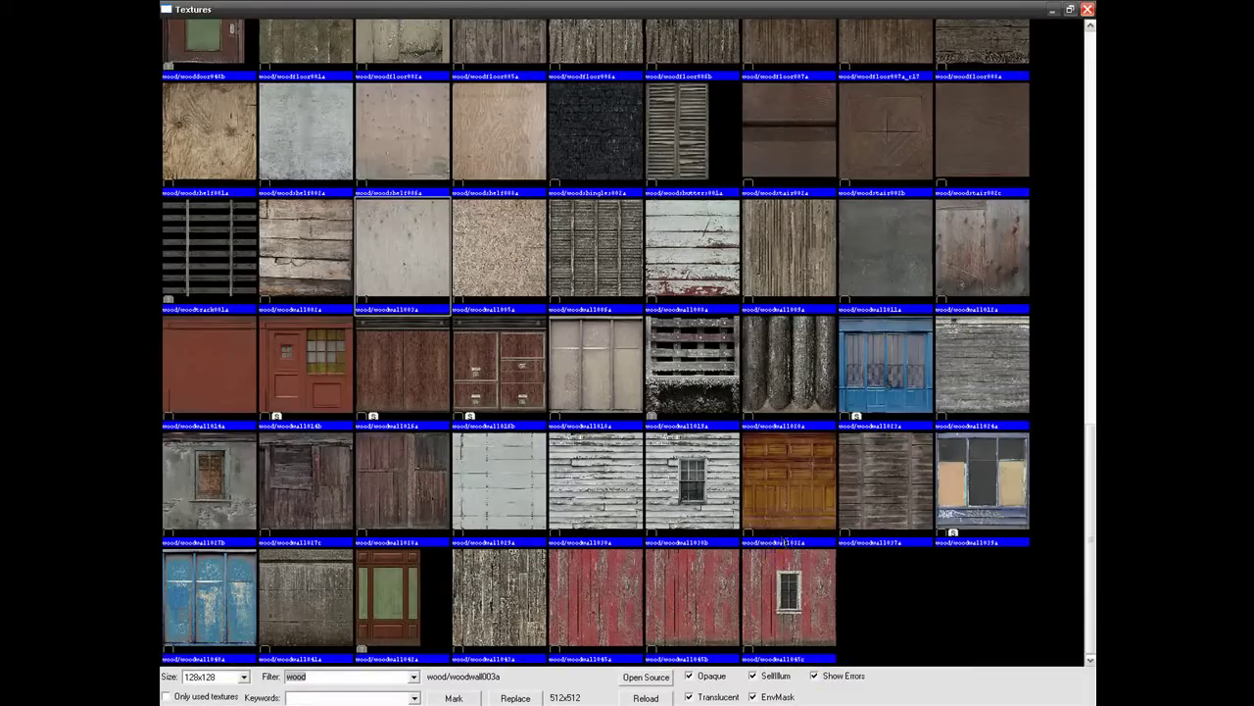
{"action": "type", "text": "nm"}
{"action": "key", "text": "BackSpace"}
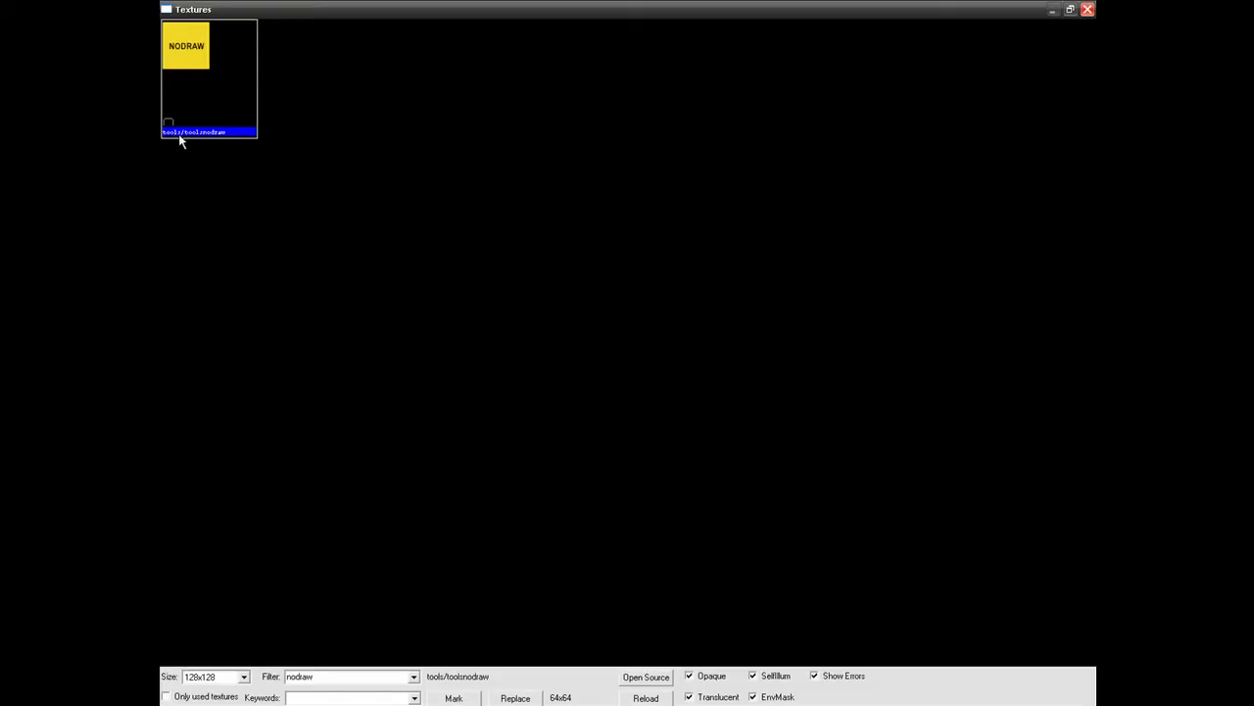
{"action": "double_click", "coordinate": [222, 111]}
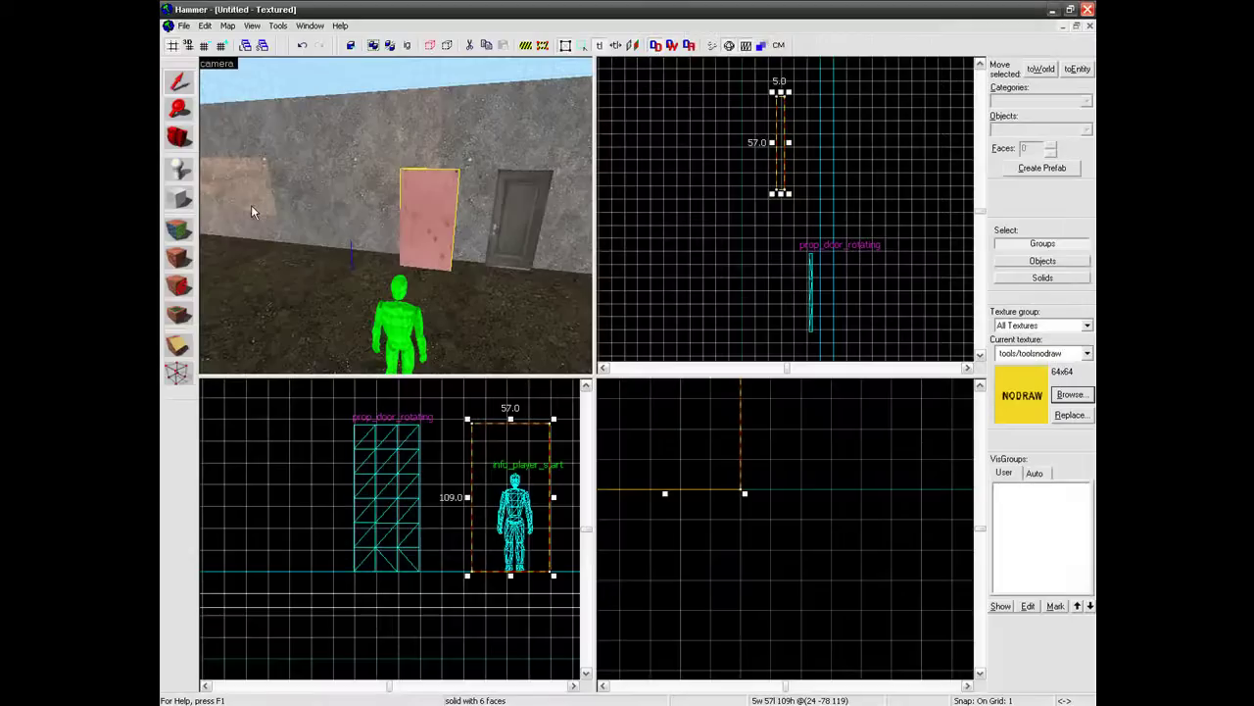
Create a nodraw block in the upper half of the wooden door, about 5 x 41 x 33 units.
{"action": "scroll", "coordinate": [637, 481], "scroll_direction": "down", "scroll_amount": 5}
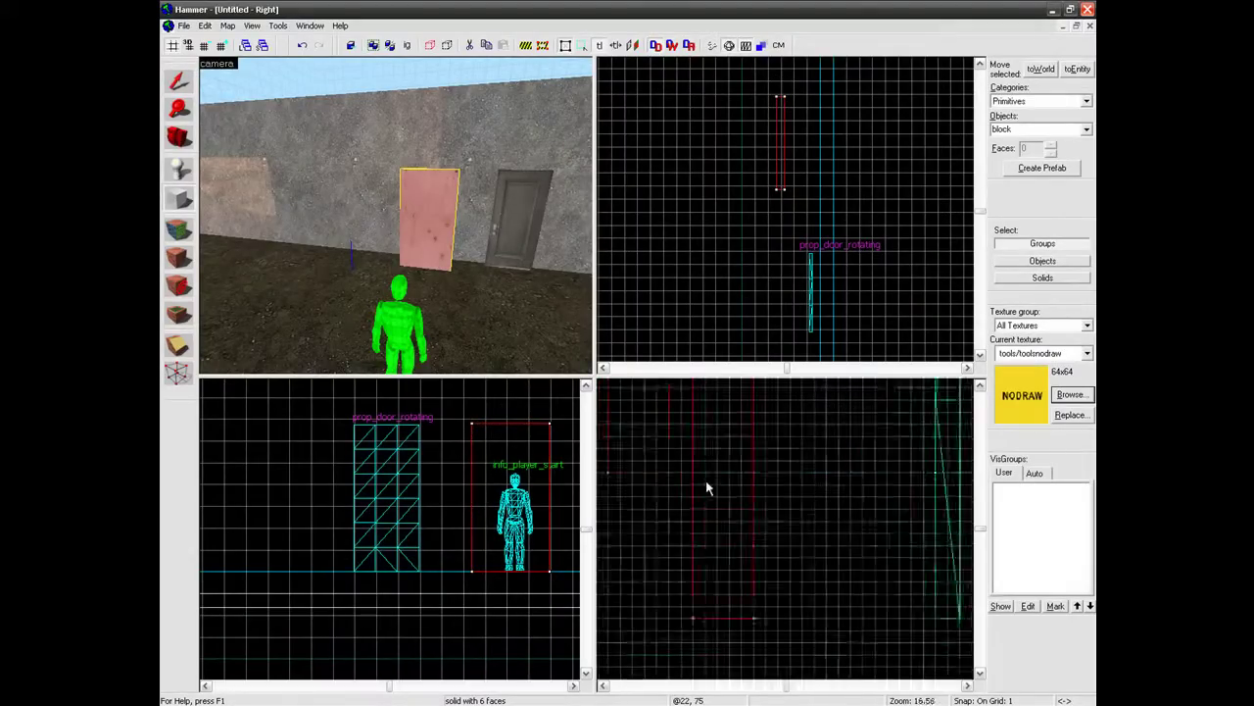
{"action": "scroll", "coordinate": [438, 470], "scroll_direction": "down", "scroll_amount": 5}
{"action": "scroll", "coordinate": [438, 470], "scroll_direction": "up", "scroll_amount": 8}
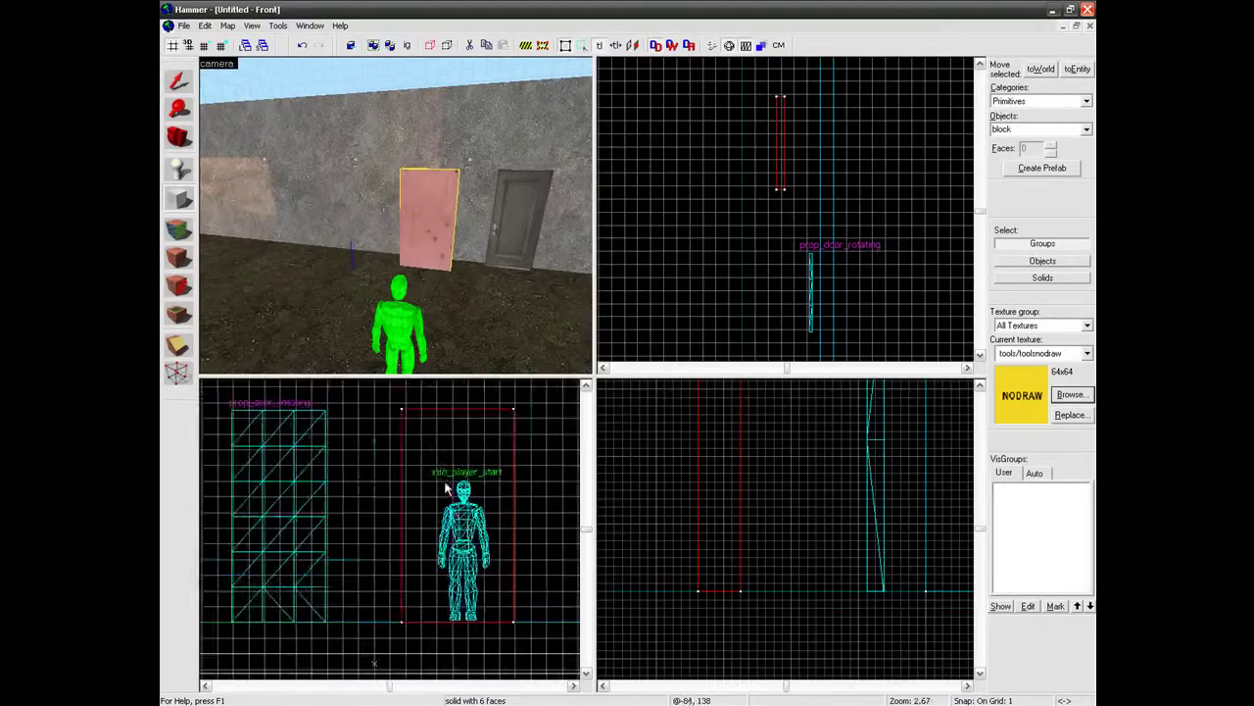
{"action": "left_click_drag", "start_coordinate": [426, 459], "coordinate": [505, 513]}
{"action": "key", "text": "Return"}
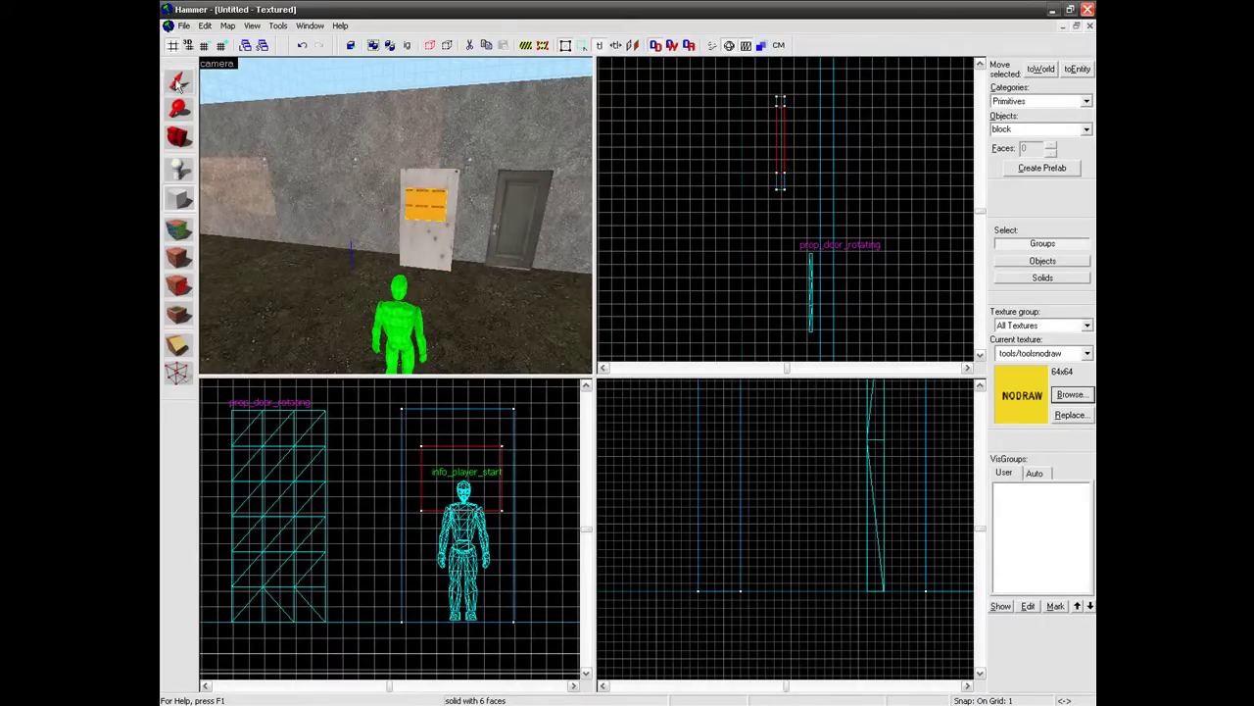
Move the nodraw block down slightly and centre it across the wooden door's width.
{"action": "left_click", "coordinate": [178, 81]}
{"action": "scroll", "coordinate": [440, 488], "scroll_direction": "up", "scroll_amount": 4}
{"action": "scroll", "coordinate": [494, 592], "scroll_direction": "up", "scroll_amount": 4}
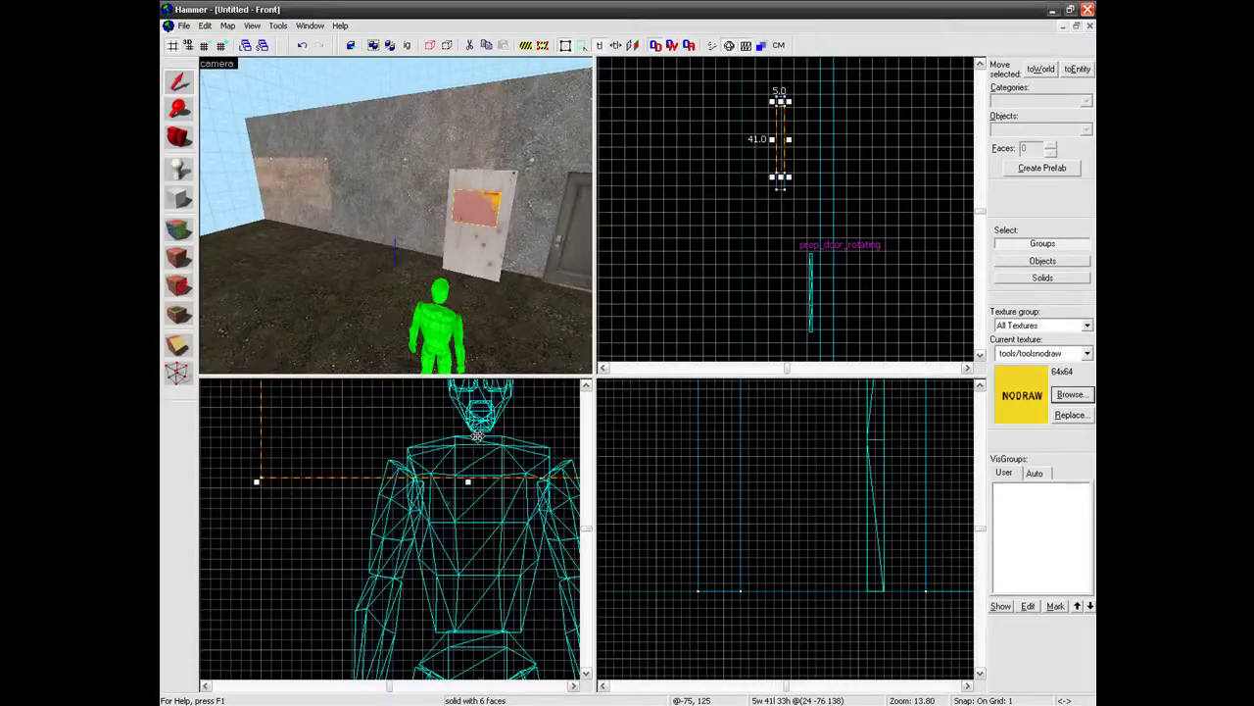
{"action": "left_click_drag", "start_coordinate": [478, 434], "coordinate": [462, 477]}
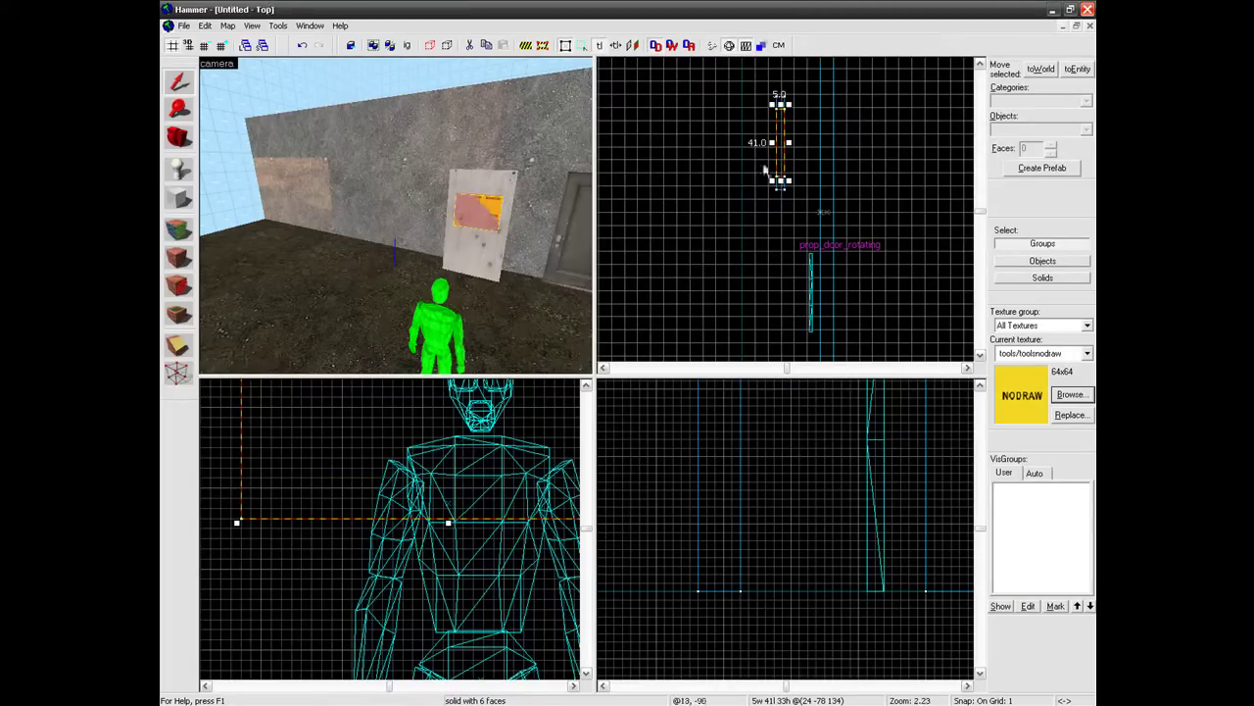
Carve the wooden door with the nodraw block to cut a window opening, keeping the nodraw block in place.
{"action": "scroll", "coordinate": [788, 152], "scroll_direction": "up", "scroll_amount": 3}
{"action": "left_click", "coordinate": [271, 28]}
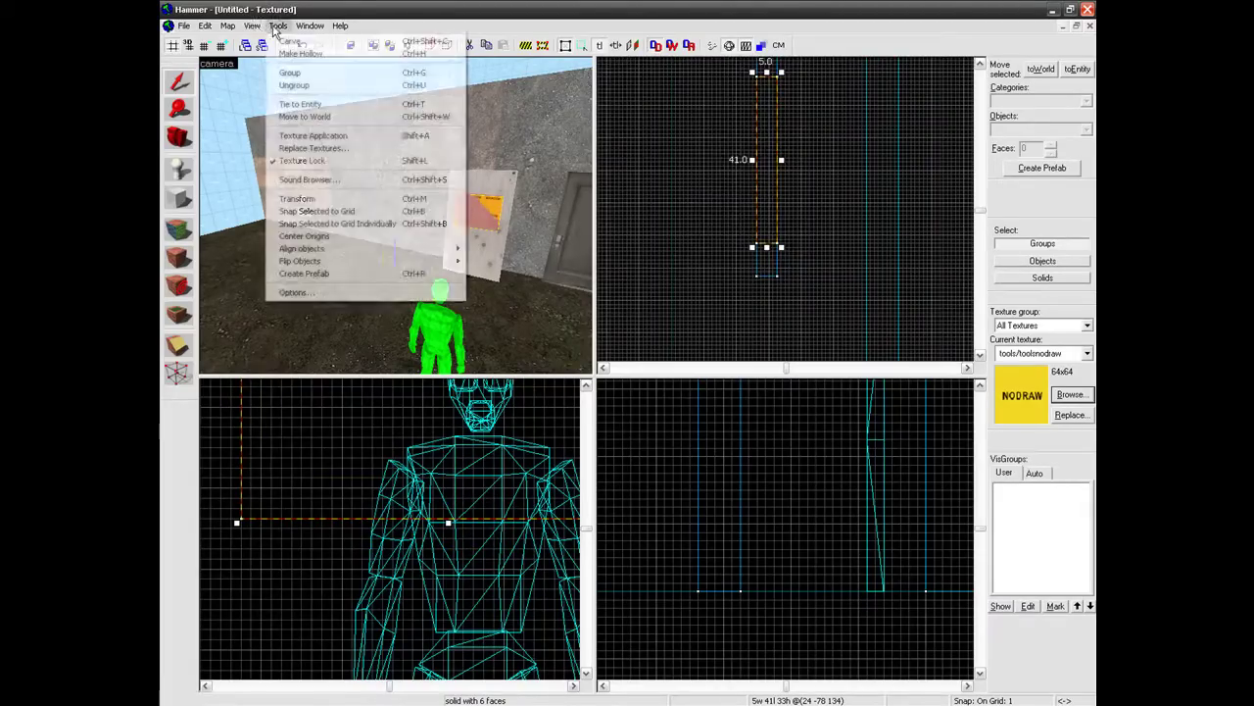
{"action": "left_click", "coordinate": [279, 42]}
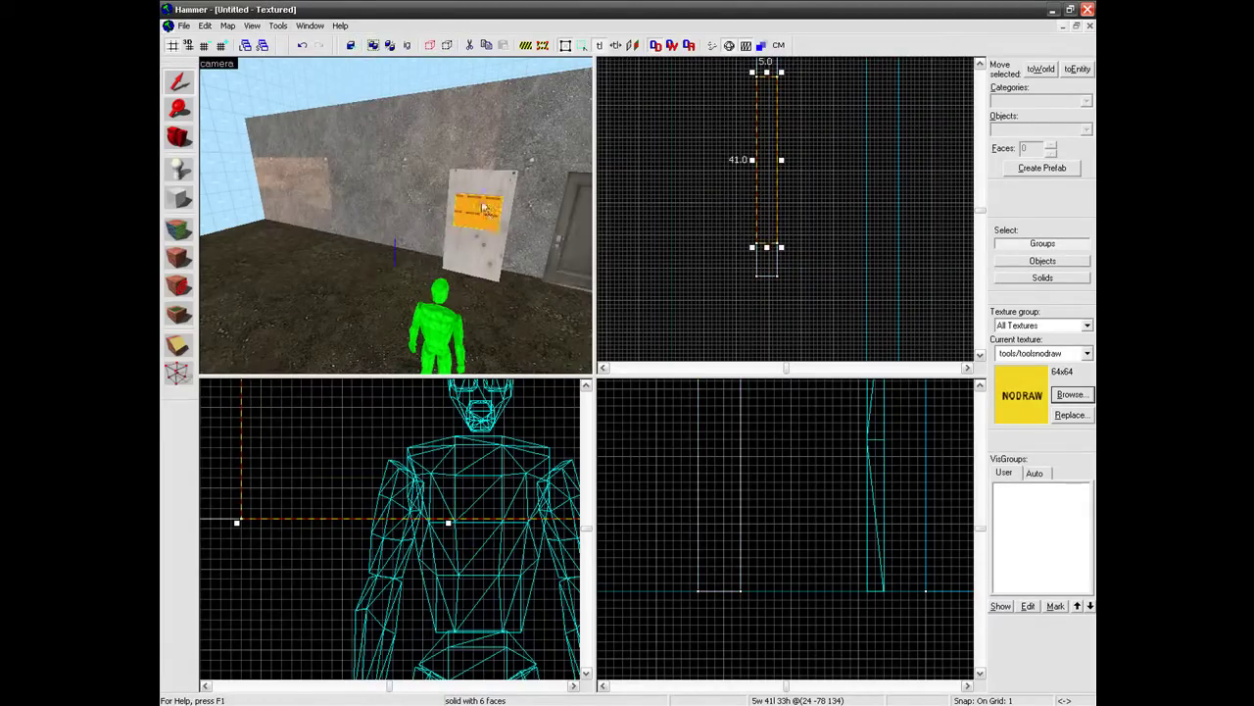
{"action": "key", "text": "Escape"}
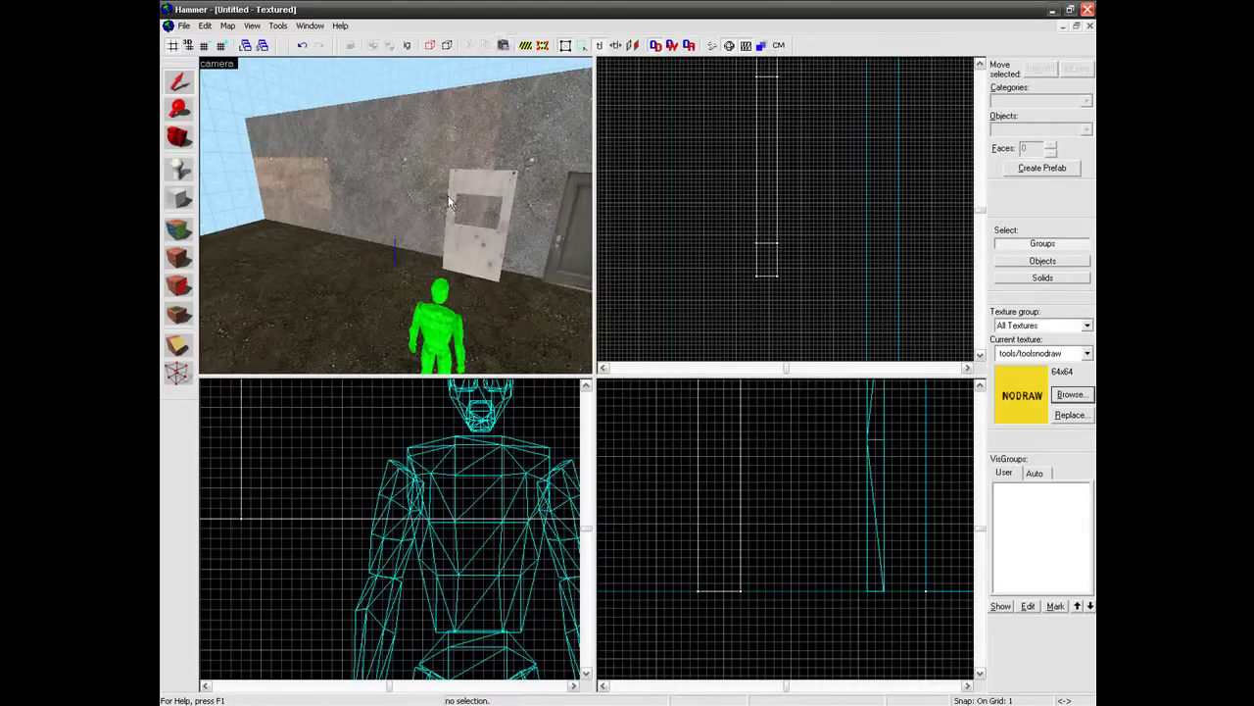
{"action": "left_click", "coordinate": [452, 219]}
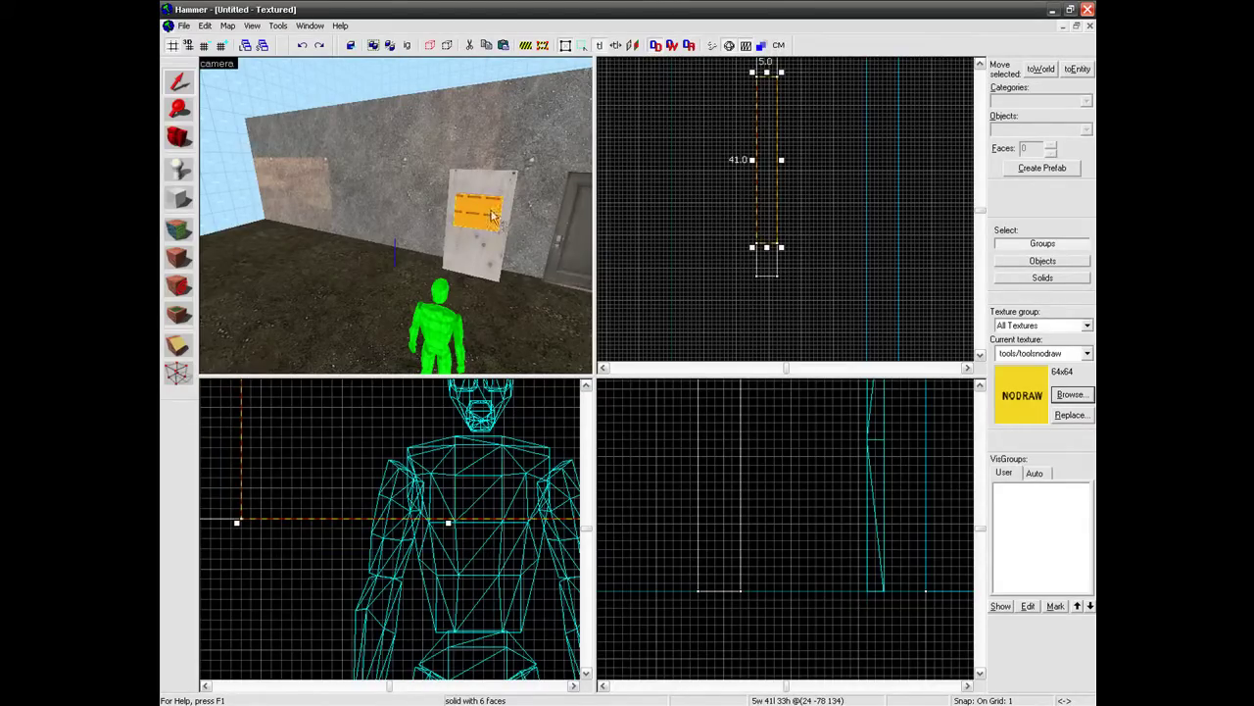
{"action": "key", "text": "Escape"}
Filter the textures by "glass" and choose glass/glasswindowbreak070a as the current texture.
{"action": "key", "text": "z"}
{"action": "key", "text": "w"}
{"action": "key", "text": "z"}
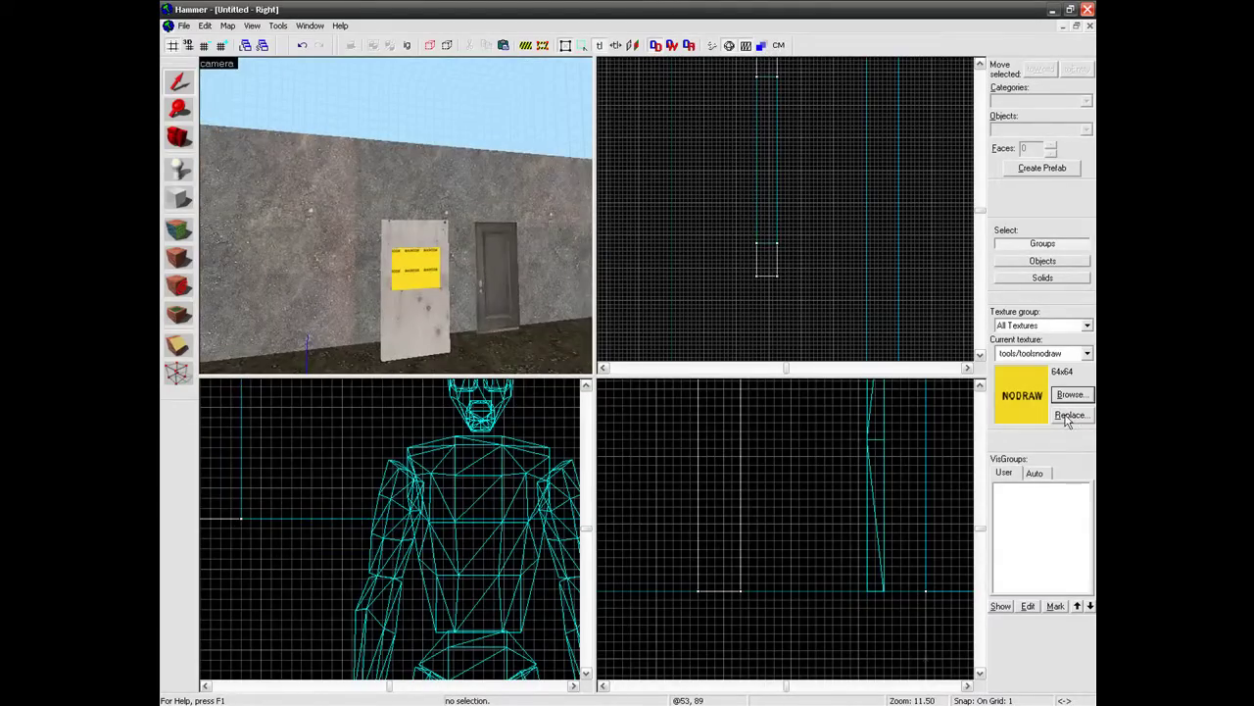
{"action": "left_click", "coordinate": [1070, 395]}
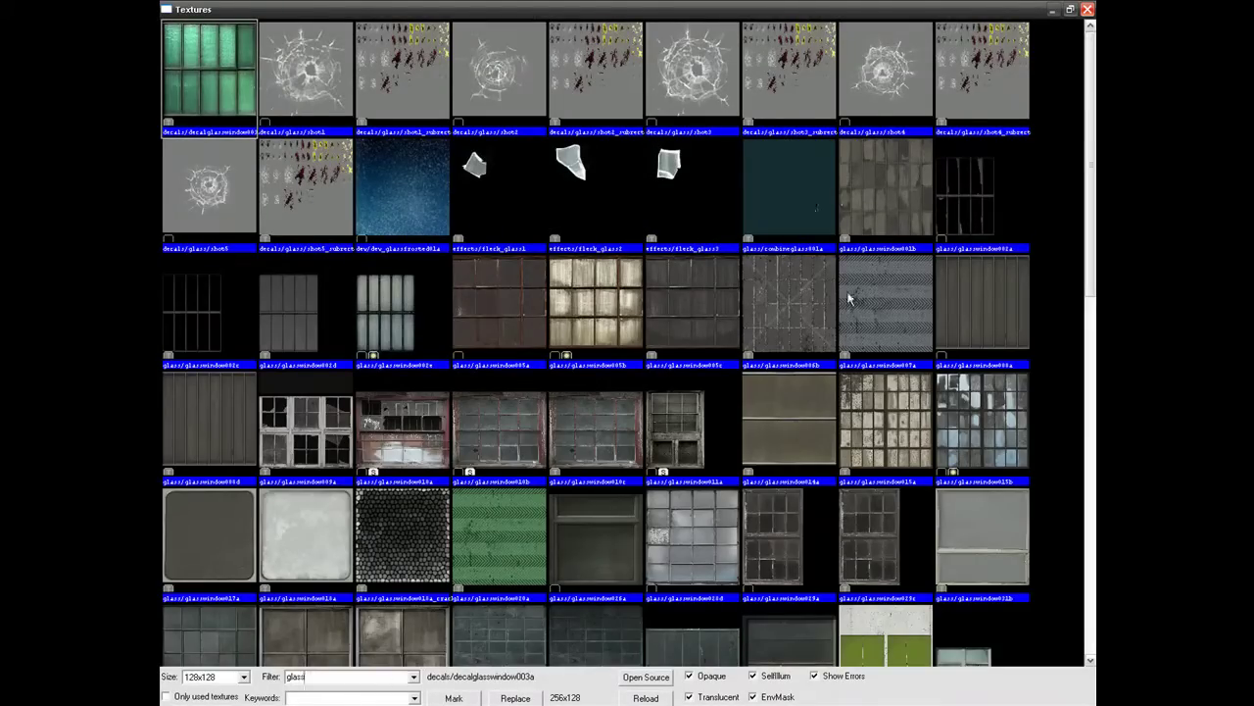
{"action": "left_click", "coordinate": [849, 298]}
{"action": "scroll", "coordinate": [838, 324], "scroll_direction": "down", "scroll_amount": 3}
{"action": "double_click", "coordinate": [893, 456]}
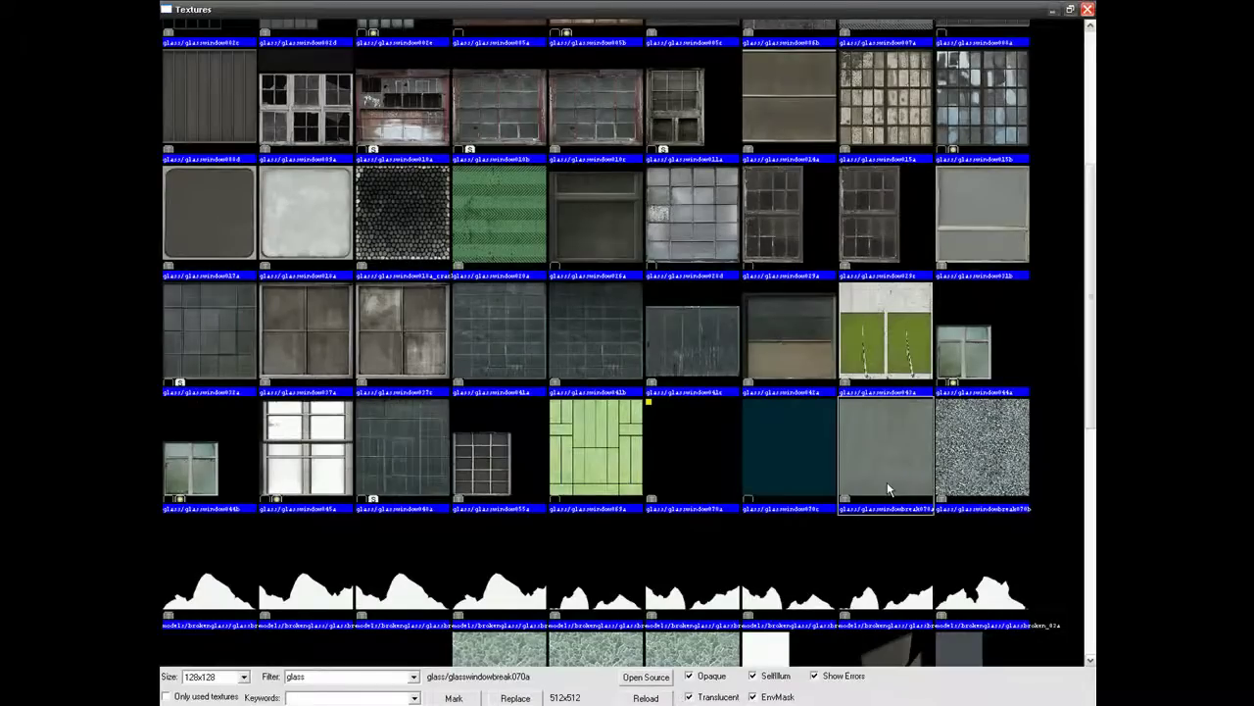
Apply the glass texture to the front and back faces of the nodraw block and close the face editor.
{"action": "left_click", "coordinate": [186, 235]}
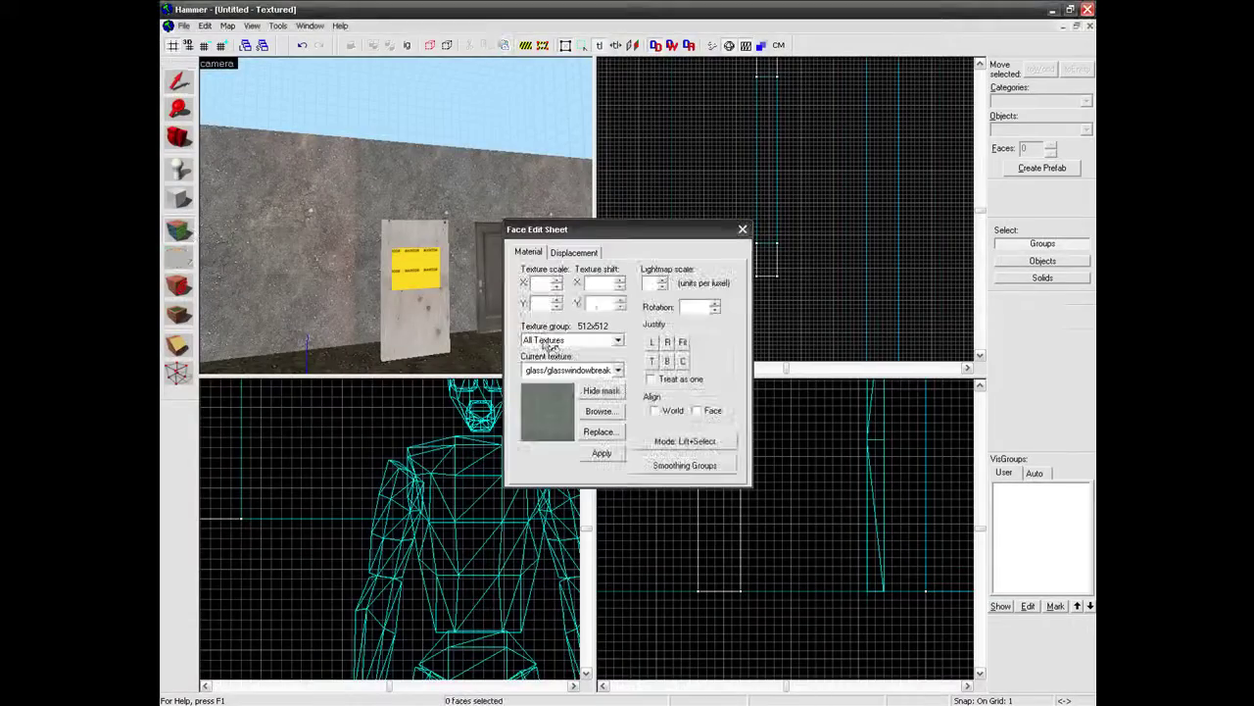
{"action": "left_click_drag", "start_coordinate": [528, 232], "coordinate": [772, 214]}
{"action": "right_click", "coordinate": [415, 271]}
{"action": "key", "text": "z"}
{"action": "key", "text": "w"}
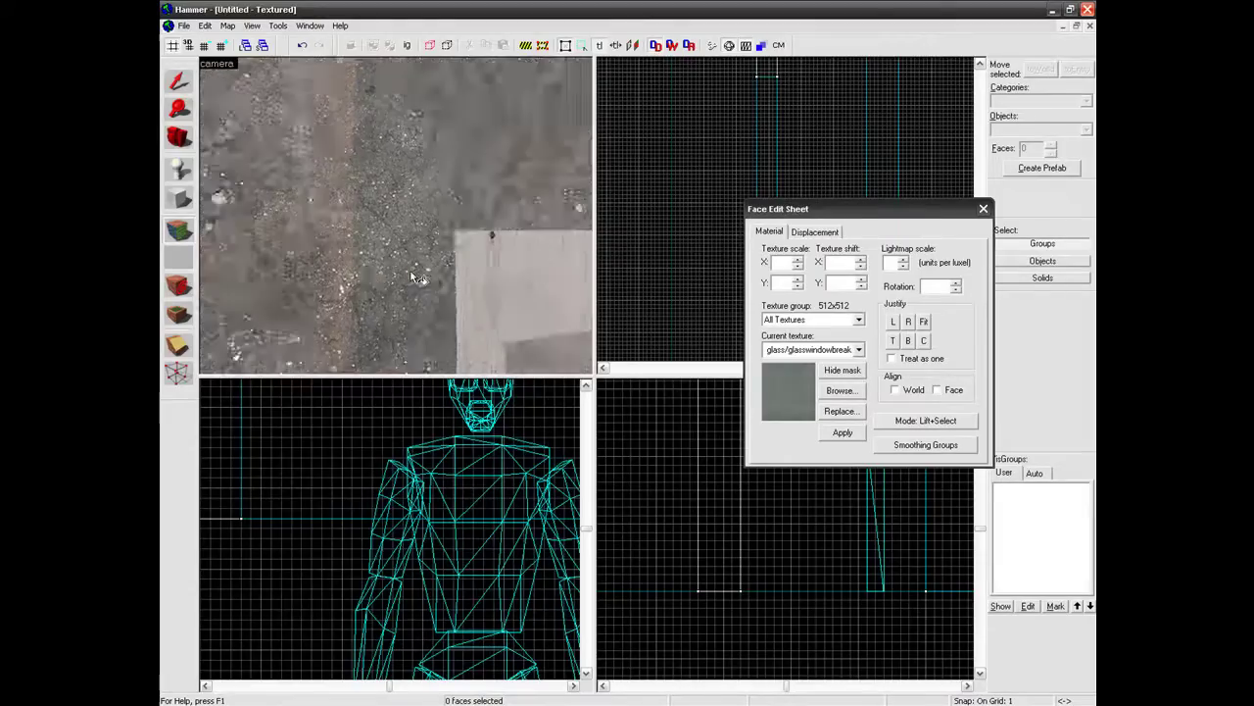
{"action": "key", "text": "z"}
{"action": "key", "text": "s"}
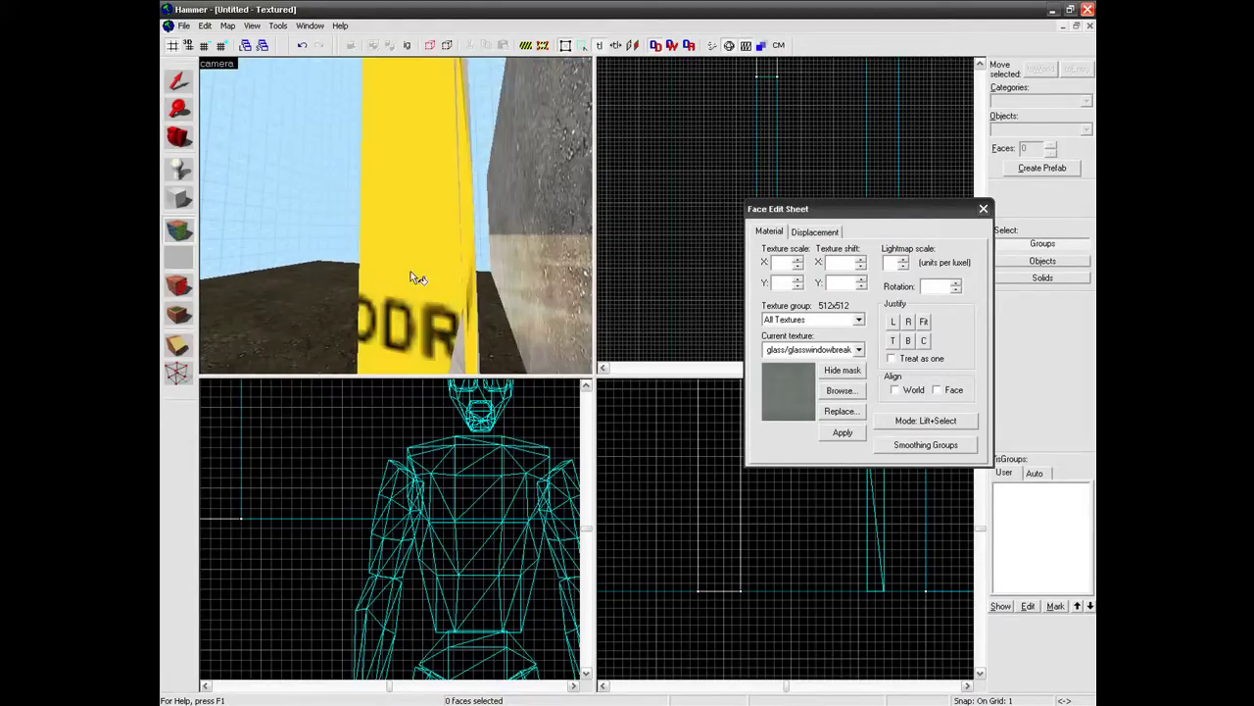
{"action": "key", "text": "d"}
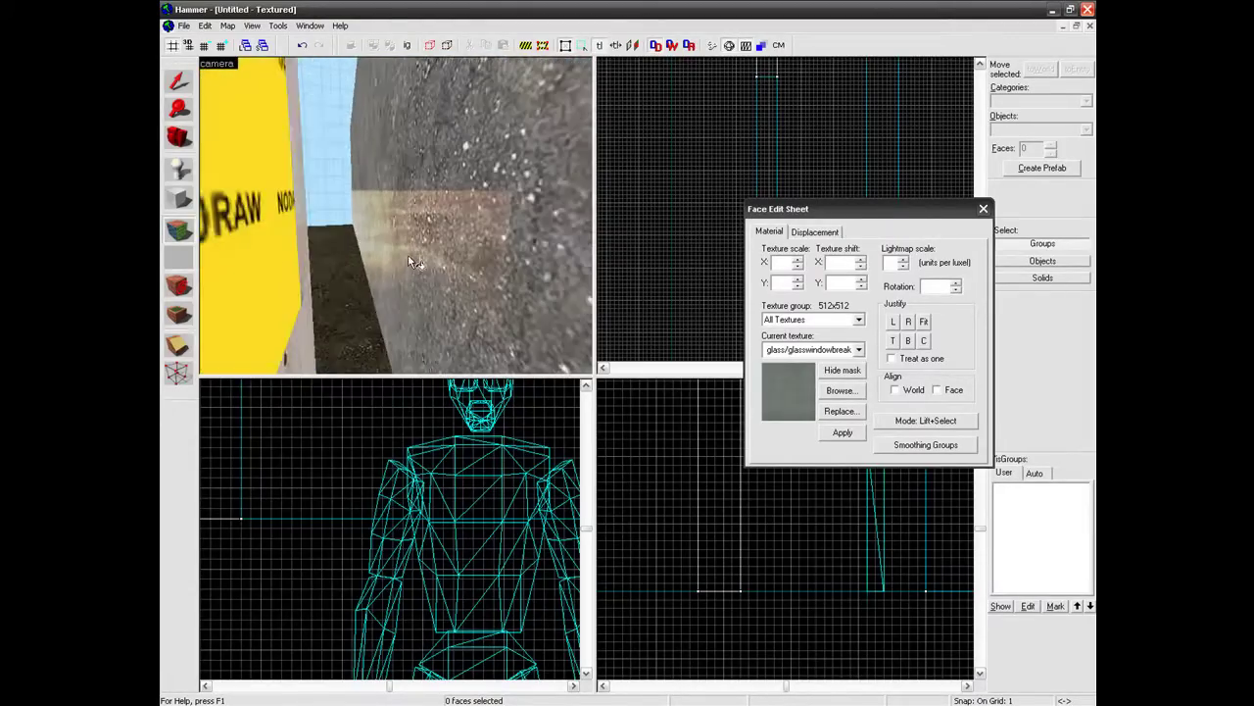
{"action": "right_click", "coordinate": [291, 233]}
{"action": "left_click", "coordinate": [983, 207]}
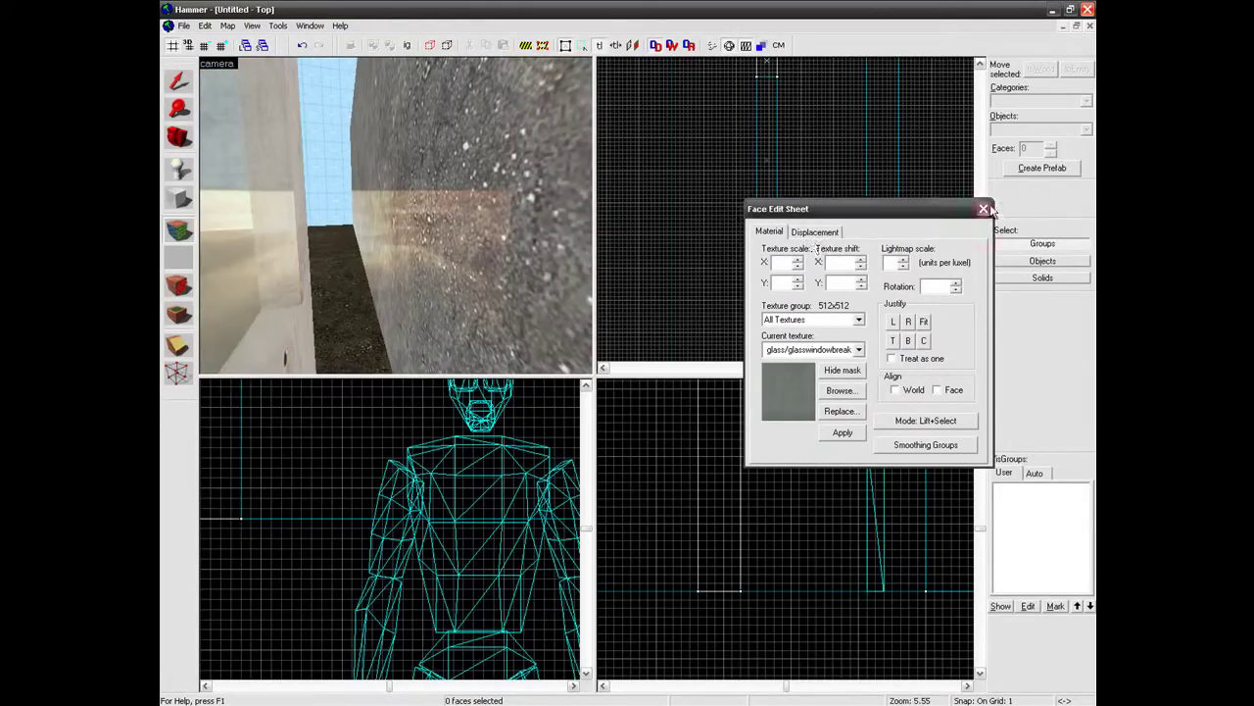
{"action": "left_click", "coordinate": [350, 201]}
{"action": "key", "text": "s"}
{"action": "key", "text": "w"}
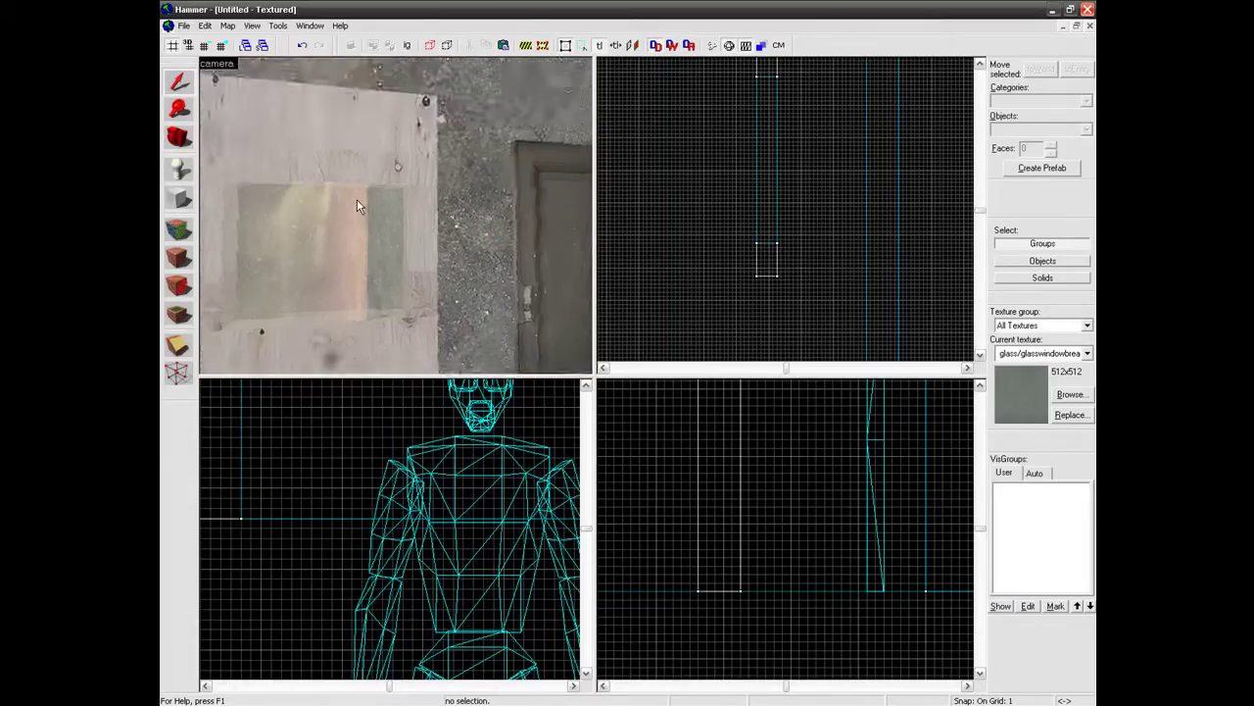
{"action": "left_click", "coordinate": [376, 339]}
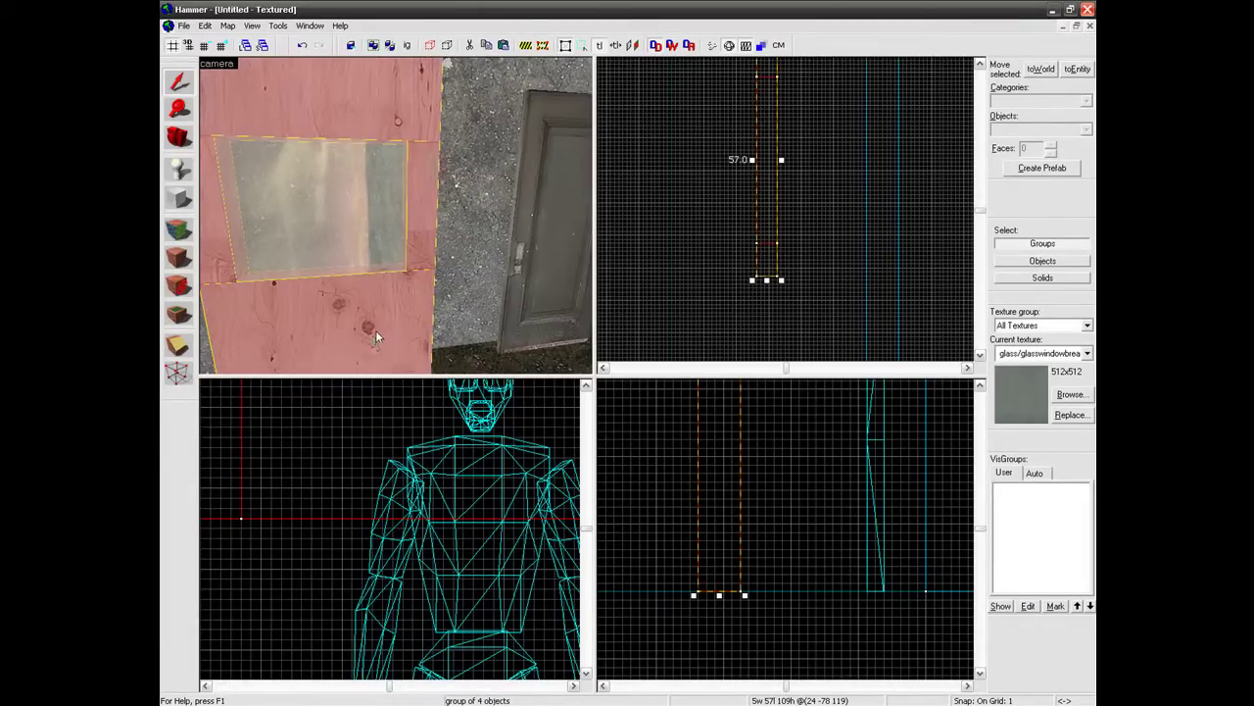
{"action": "key", "text": "Escape"}
Start a new block brush, filter the textures by "wood" and choose wood/woodstair002c as the current texture.
{"action": "left_click", "coordinate": [186, 204]}
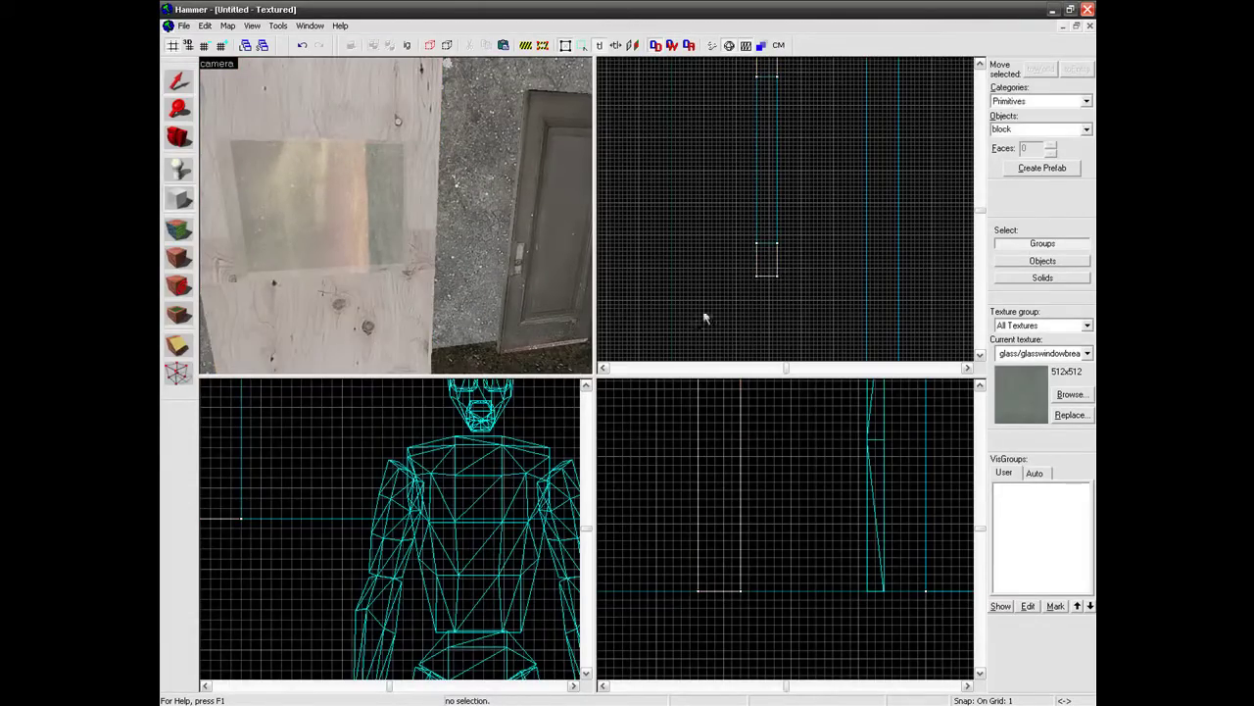
{"action": "left_click", "coordinate": [1071, 394]}
{"action": "key", "text": "BackSpace"}
{"action": "key", "text": "BackSpace"}
{"action": "key", "text": "BackSpace"}
{"action": "key", "text": "BackSpace"}
{"action": "key", "text": "BackSpace"}
{"action": "type", "text": "wood"}
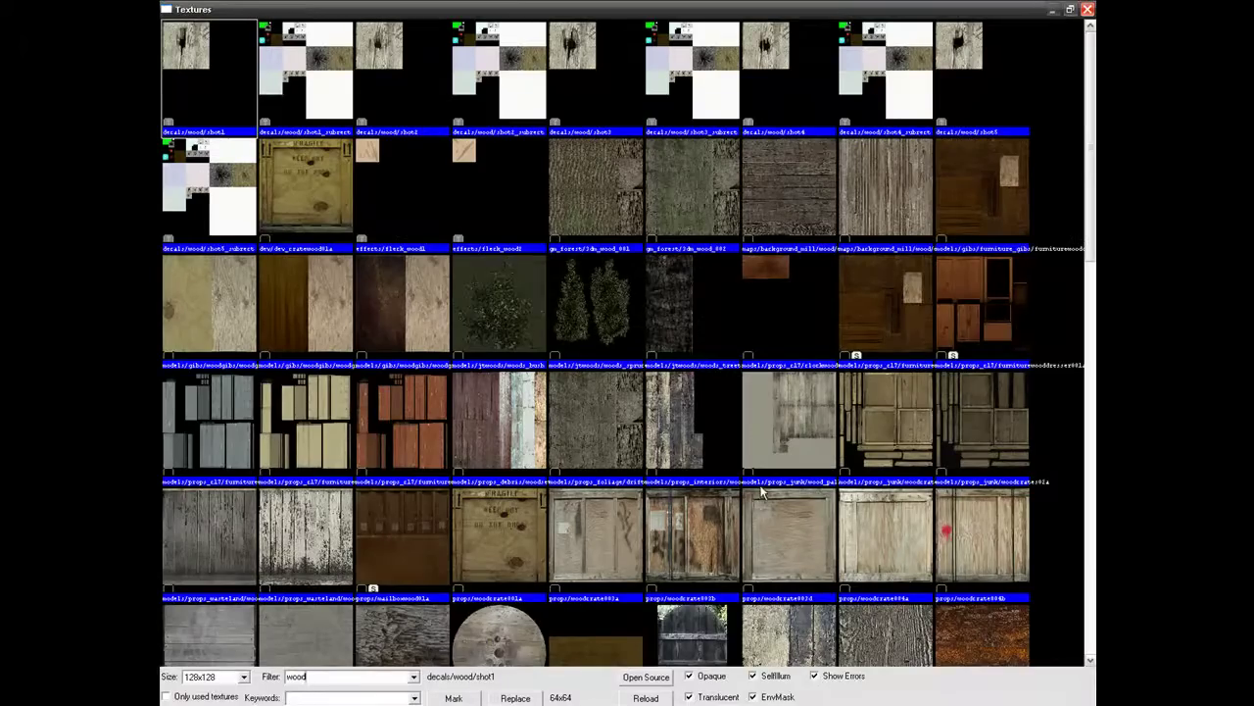
{"action": "scroll", "coordinate": [763, 485], "scroll_direction": "down", "scroll_amount": 2}
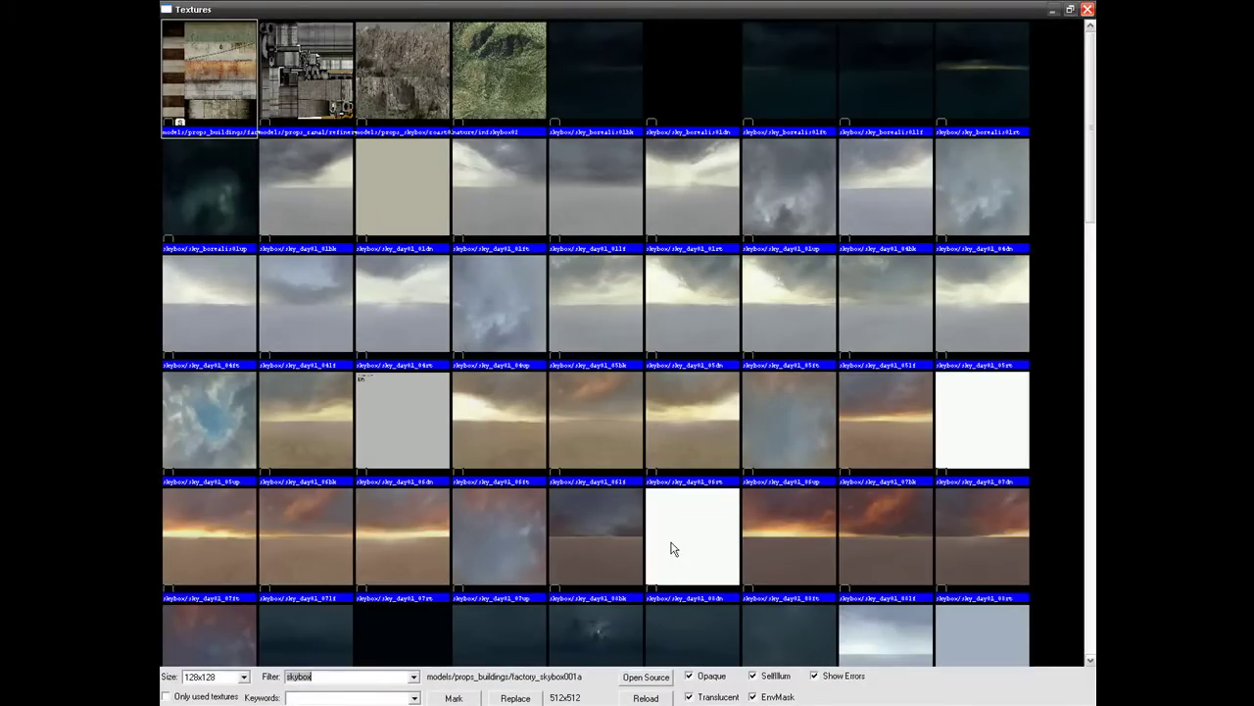
{"action": "scroll", "coordinate": [653, 517], "scroll_direction": "down", "scroll_amount": 5}
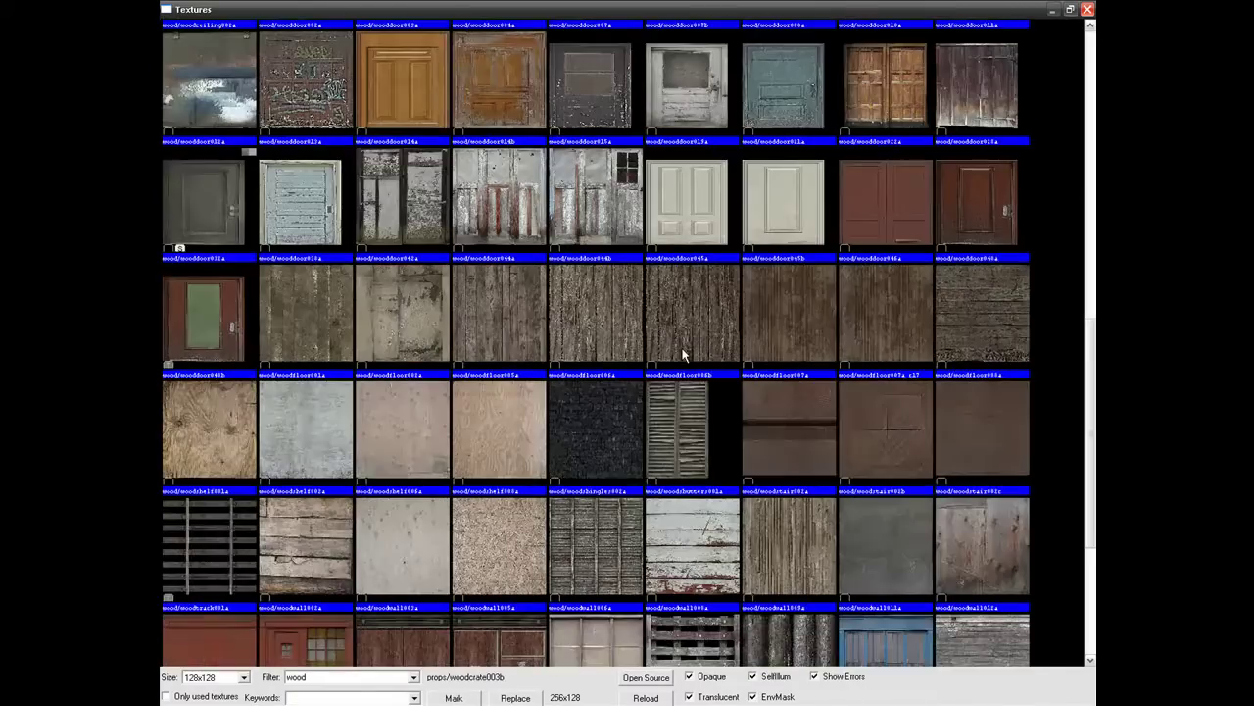
{"action": "double_click", "coordinate": [983, 432]}
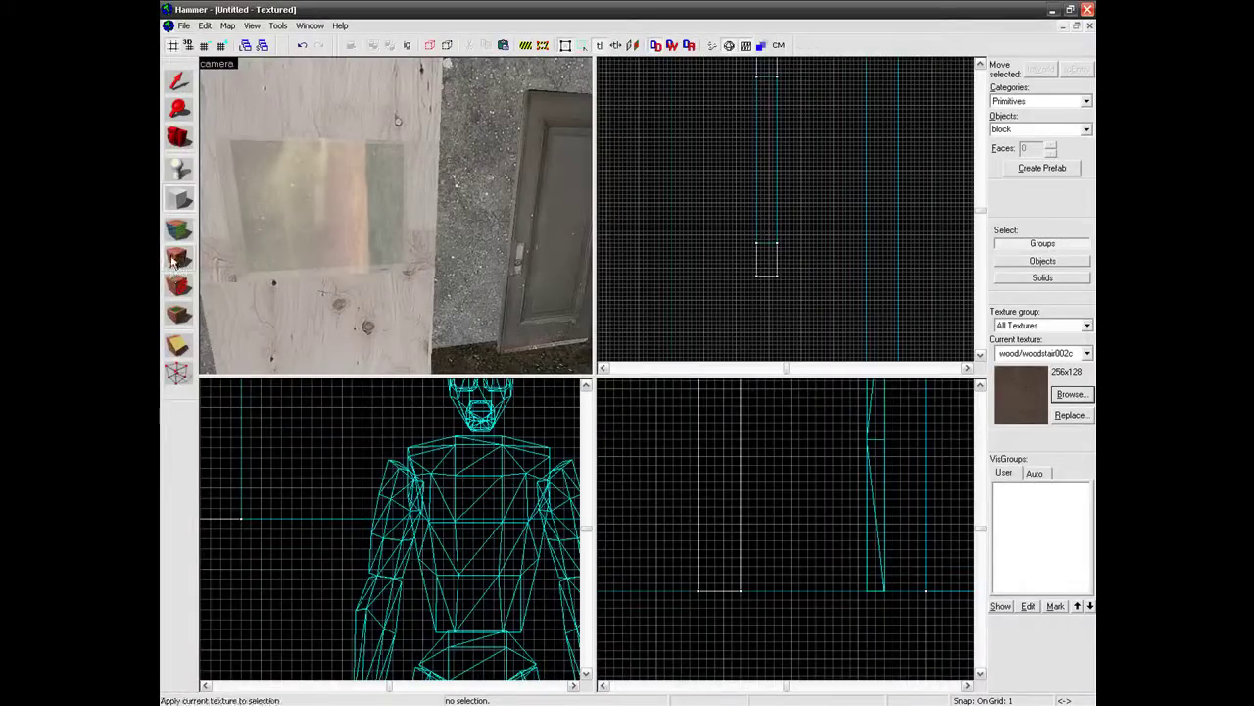
Set the primitive shape for the new brush to cylinder.
{"action": "scroll", "coordinate": [664, 425], "scroll_direction": "up", "scroll_amount": 3}
{"action": "scroll", "coordinate": [415, 483], "scroll_direction": "down", "scroll_amount": 4}
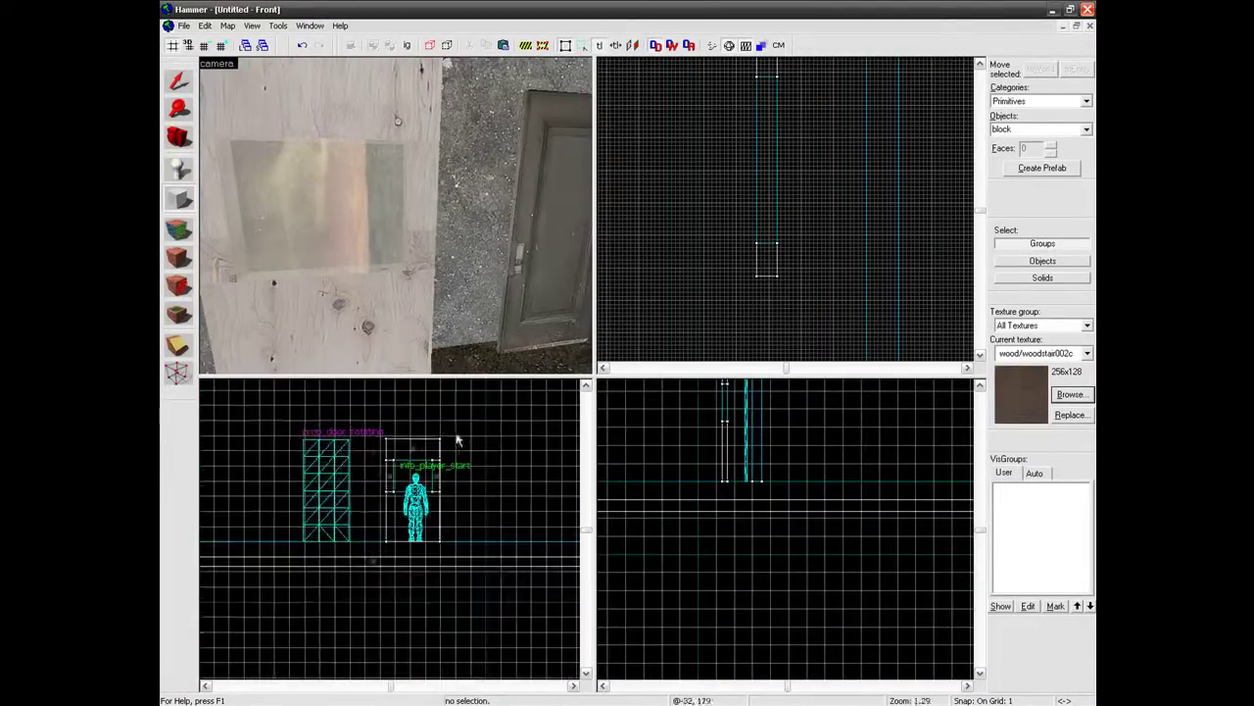
{"action": "left_click", "coordinate": [1086, 131]}
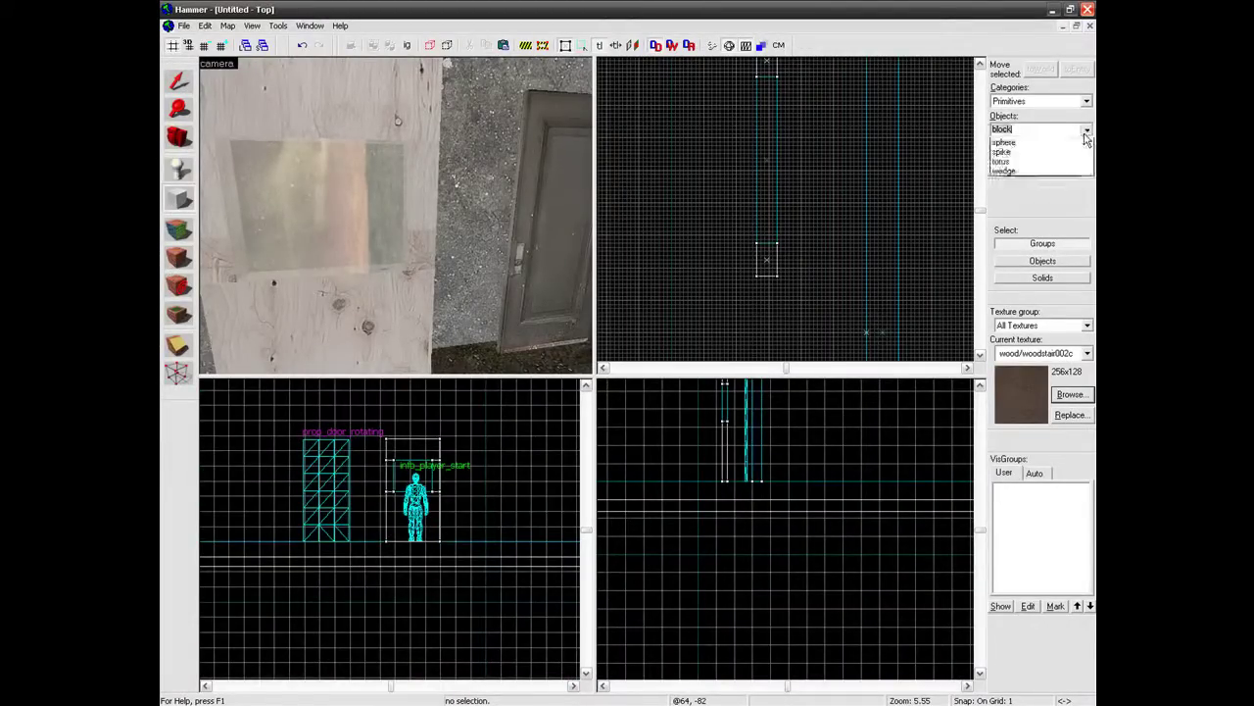
{"action": "left_click", "coordinate": [1081, 162]}
{"action": "scroll", "coordinate": [397, 520], "scroll_direction": "up", "scroll_amount": 5}
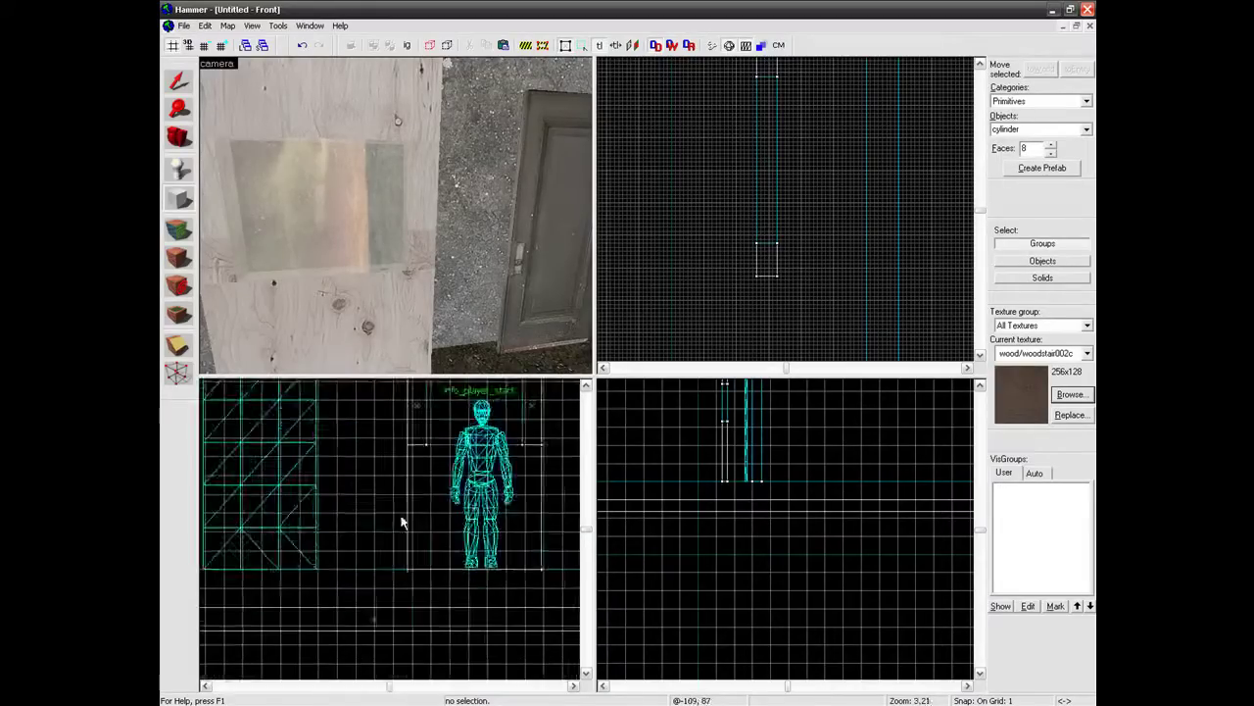
{"action": "scroll", "coordinate": [411, 509], "scroll_direction": "up", "scroll_amount": 2}
{"action": "left_click_drag", "start_coordinate": [406, 448], "coordinate": [430, 477]}
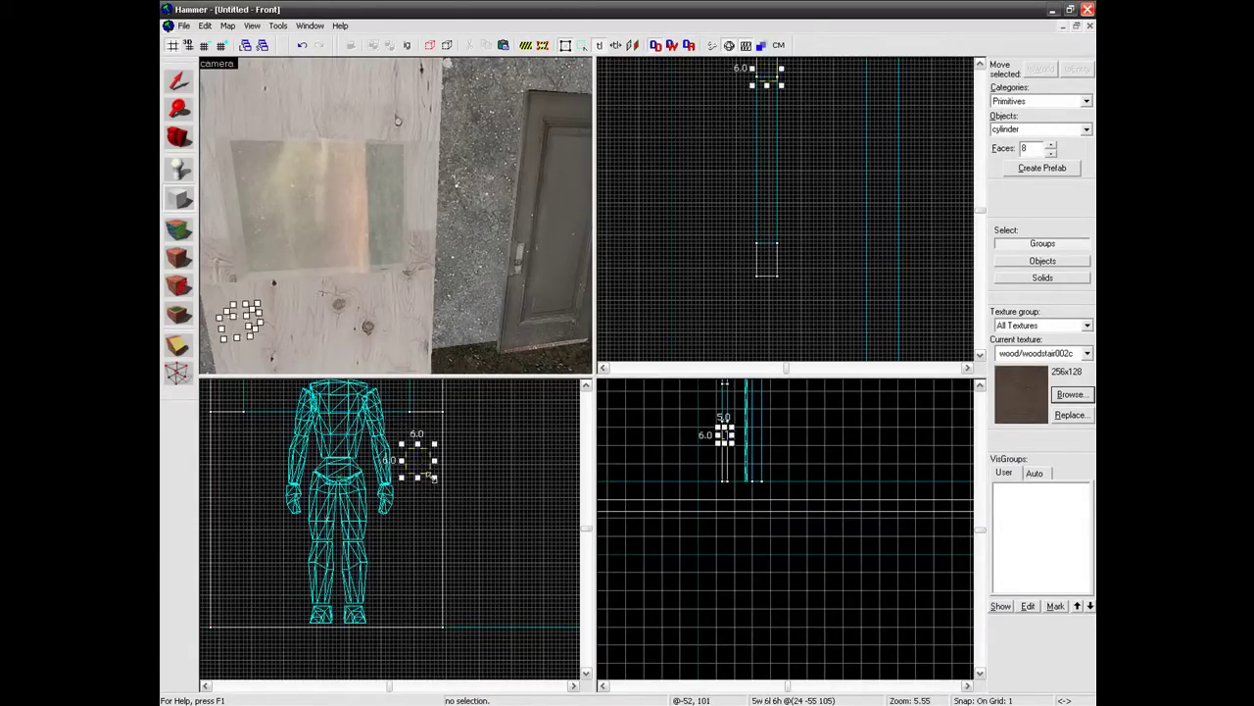
{"action": "key", "text": "Return"}
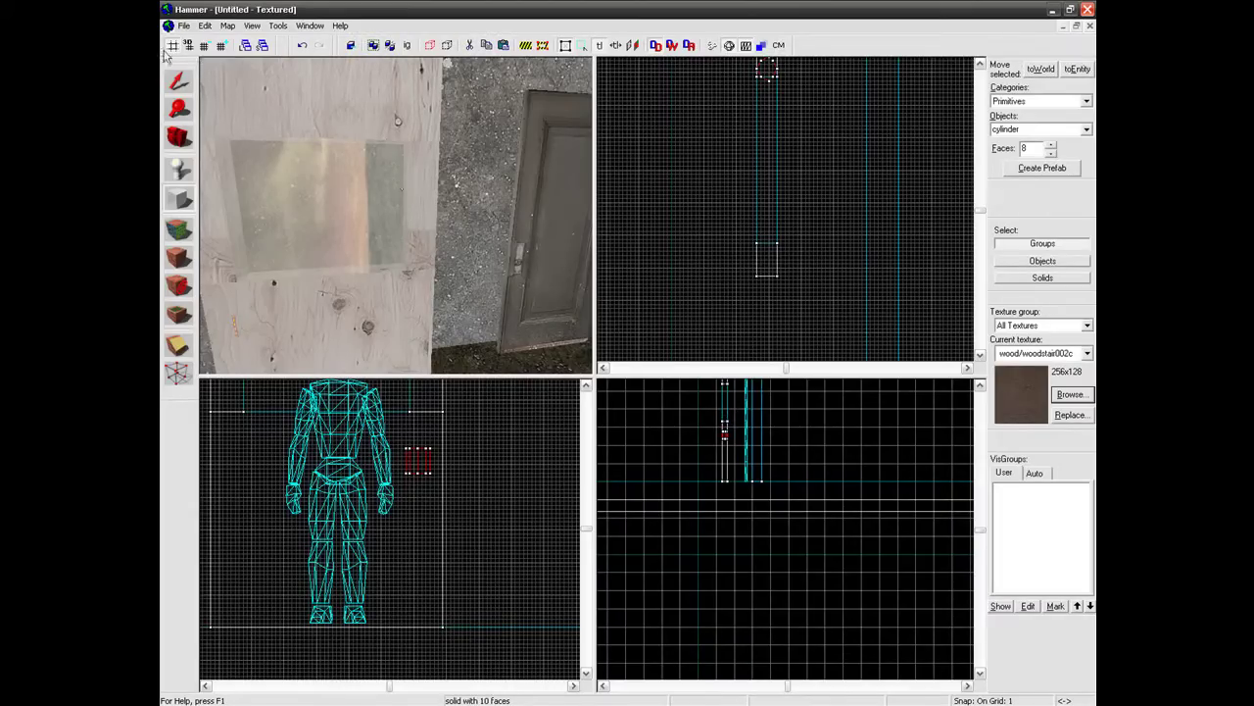
{"action": "left_click", "coordinate": [178, 81]}
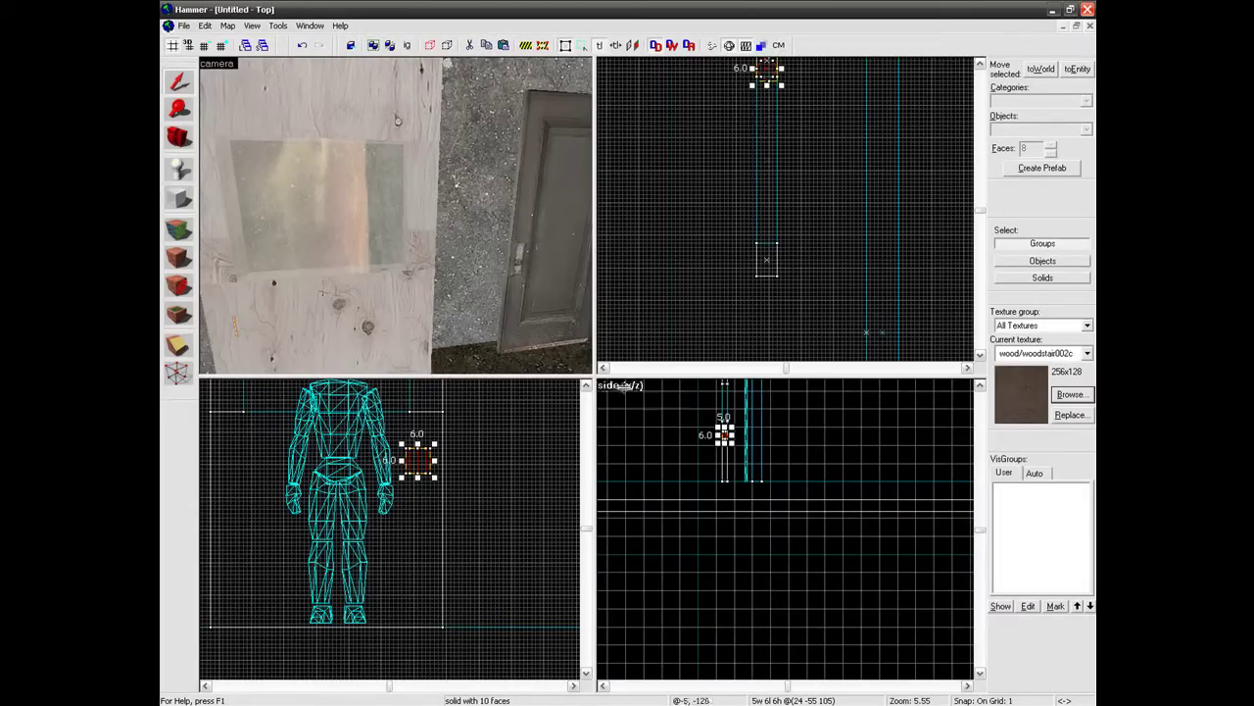
{"action": "left_click_drag", "start_coordinate": [771, 72], "coordinate": [720, 144]}
{"action": "key", "text": "Delete"}
Create an 8-sided cylinder brush of 16 by 16 by 16 units in the open space beside the wooden door.
{"action": "key", "text": "shift+b"}
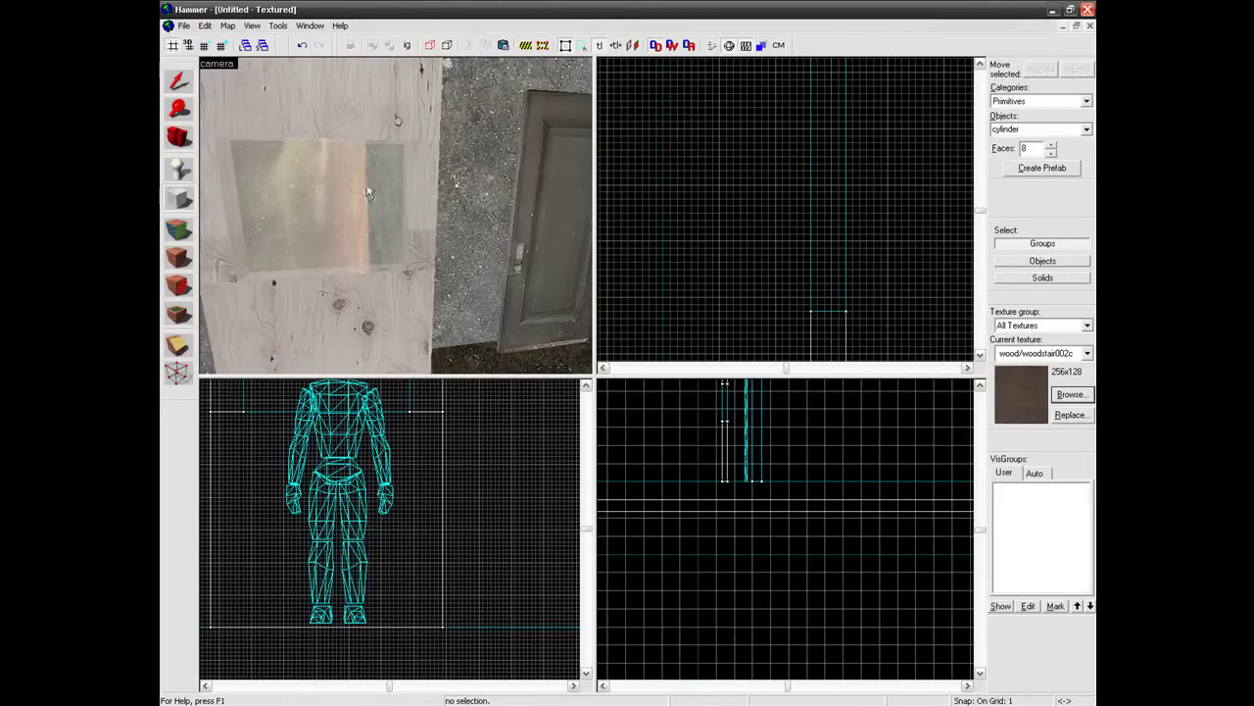
{"action": "left_click_drag", "start_coordinate": [628, 128], "coordinate": [714, 217]}
{"action": "left_click_drag", "start_coordinate": [652, 163], "coordinate": [689, 161]}
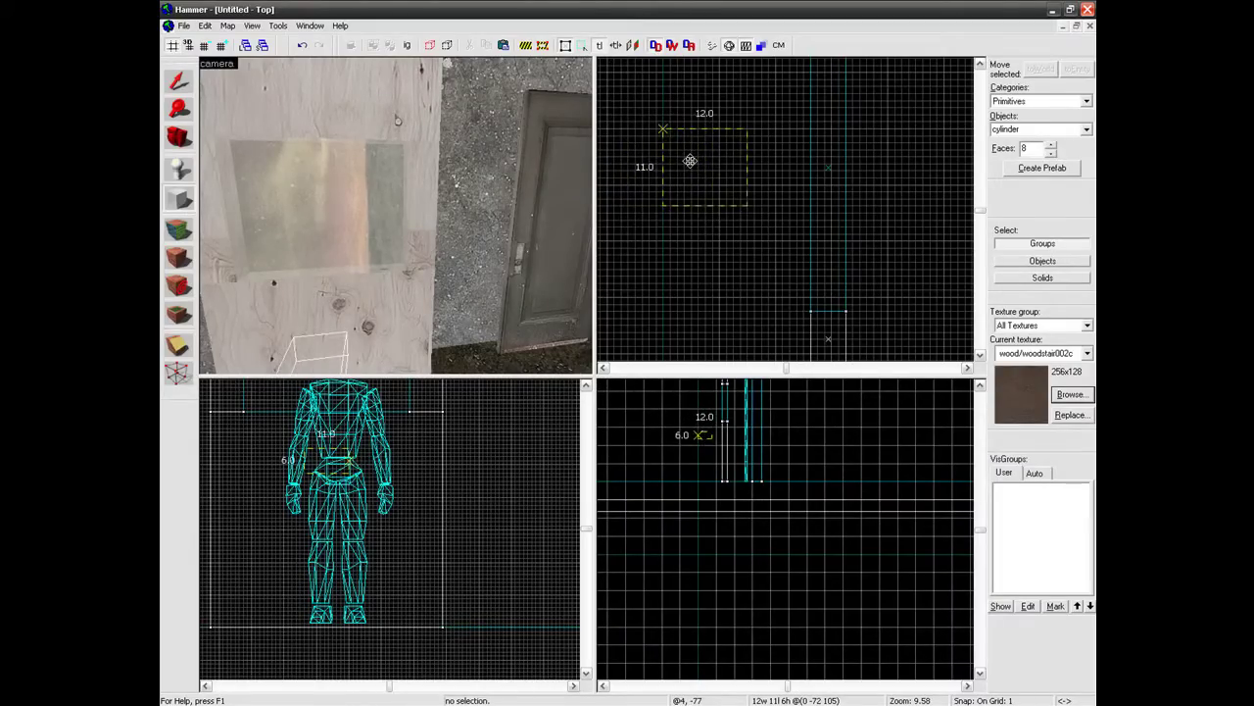
{"action": "left_click_drag", "start_coordinate": [752, 212], "coordinate": [779, 244]}
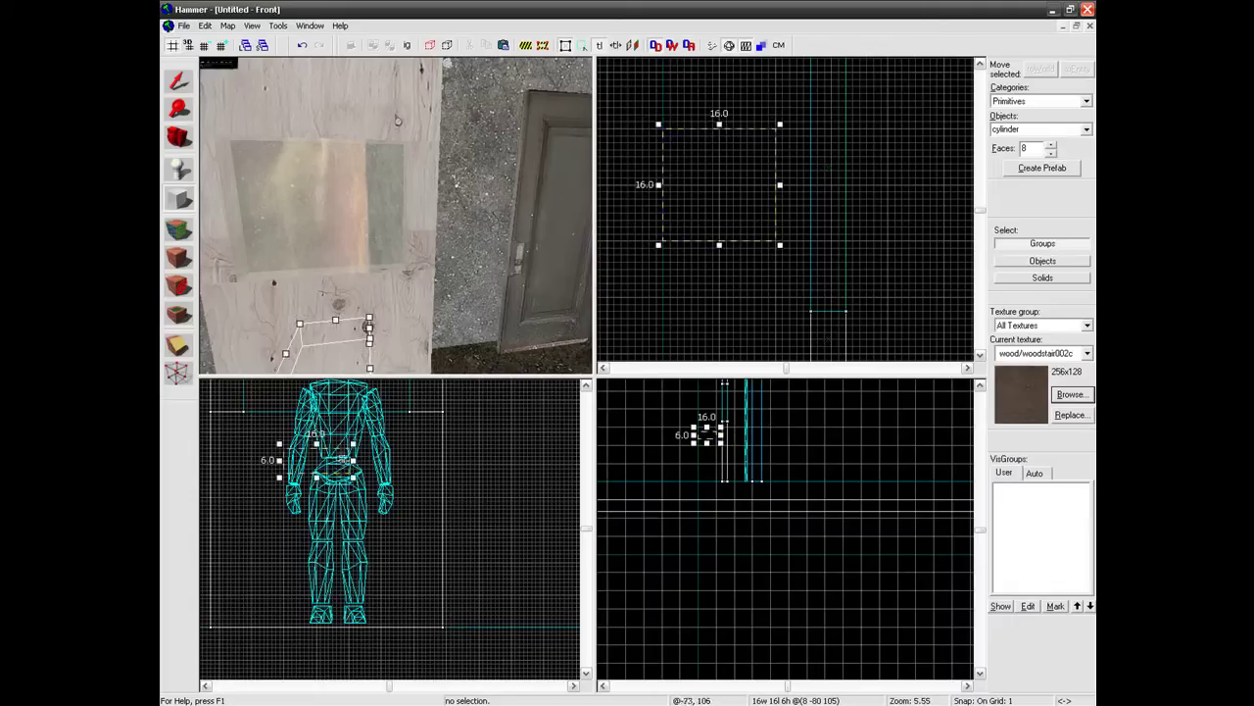
{"action": "left_click_drag", "start_coordinate": [314, 458], "coordinate": [512, 533]}
{"action": "scroll", "coordinate": [747, 432], "scroll_direction": "up", "scroll_amount": 2}
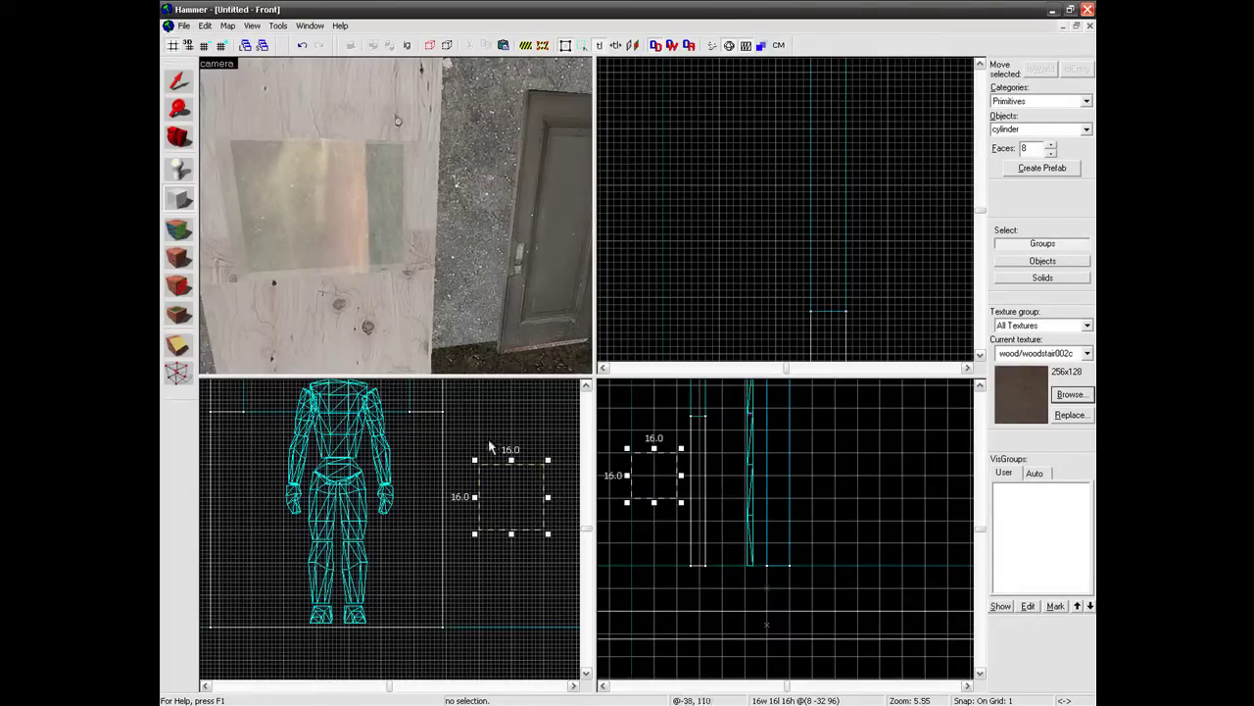
{"action": "key", "text": "Return"}
{"action": "left_click", "coordinate": [169, 90]}
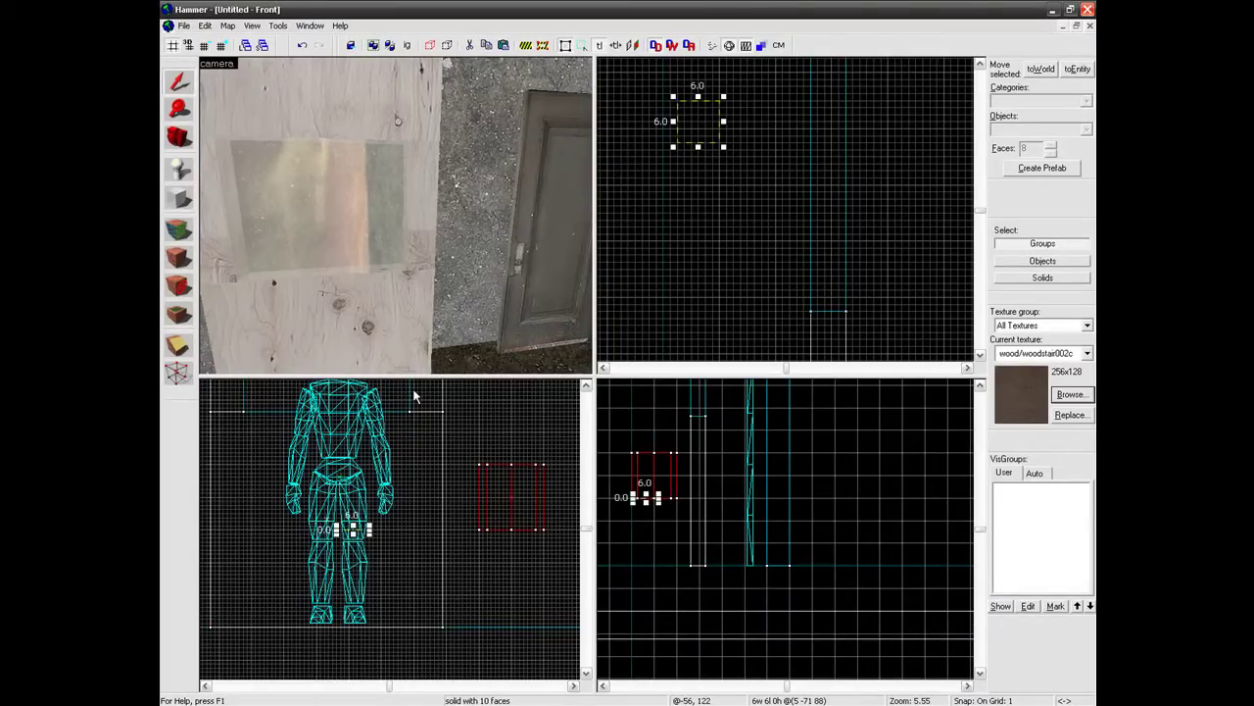
Rotate the cylinder 90 degrees so that it lies horizontally, parallel to the door's face.
{"action": "key", "text": "ctrl+m"}
{"action": "type", "text": "9"}
{"action": "key", "text": "Return"}
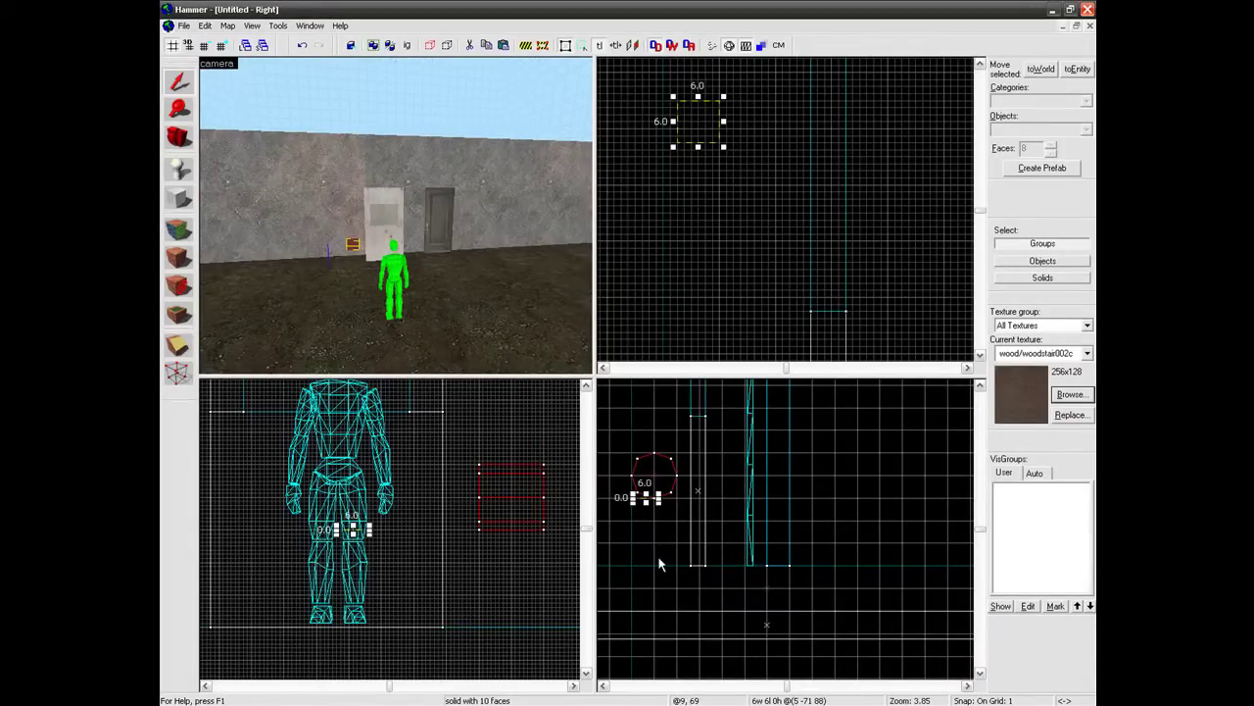
{"action": "left_click", "coordinate": [660, 558]}
{"action": "left_click", "coordinate": [353, 245]}
{"action": "key", "text": "z"}
{"action": "key", "text": "w"}
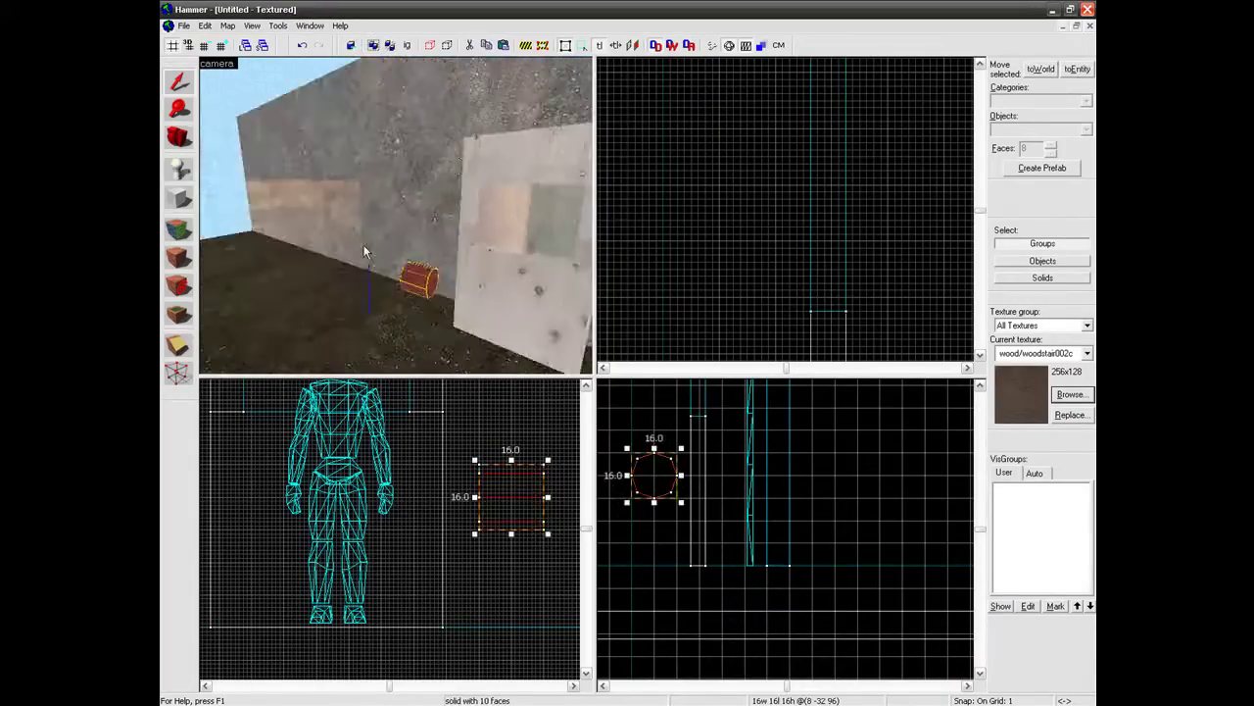
{"action": "key", "text": "z"}
Shift the cylinder closer to the door and rotate it 90 degrees about the Z axis so its round end faces forward.
{"action": "left_click_drag", "start_coordinate": [522, 465], "coordinate": [479, 453]}
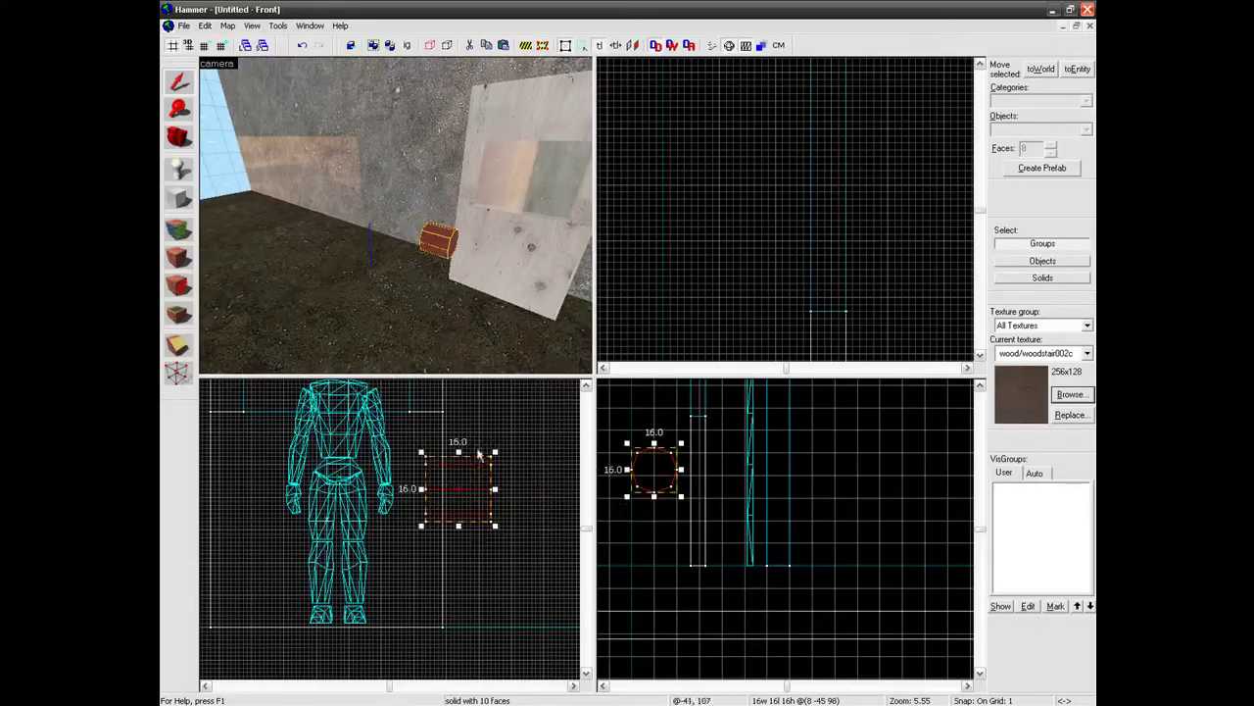
{"action": "key", "text": "ctrl+m"}
{"action": "key", "text": "Tab"}
{"action": "key", "text": "Tab"}
{"action": "key", "text": "Tab"}
{"action": "type", "text": "90"}
{"action": "key", "text": "Return"}
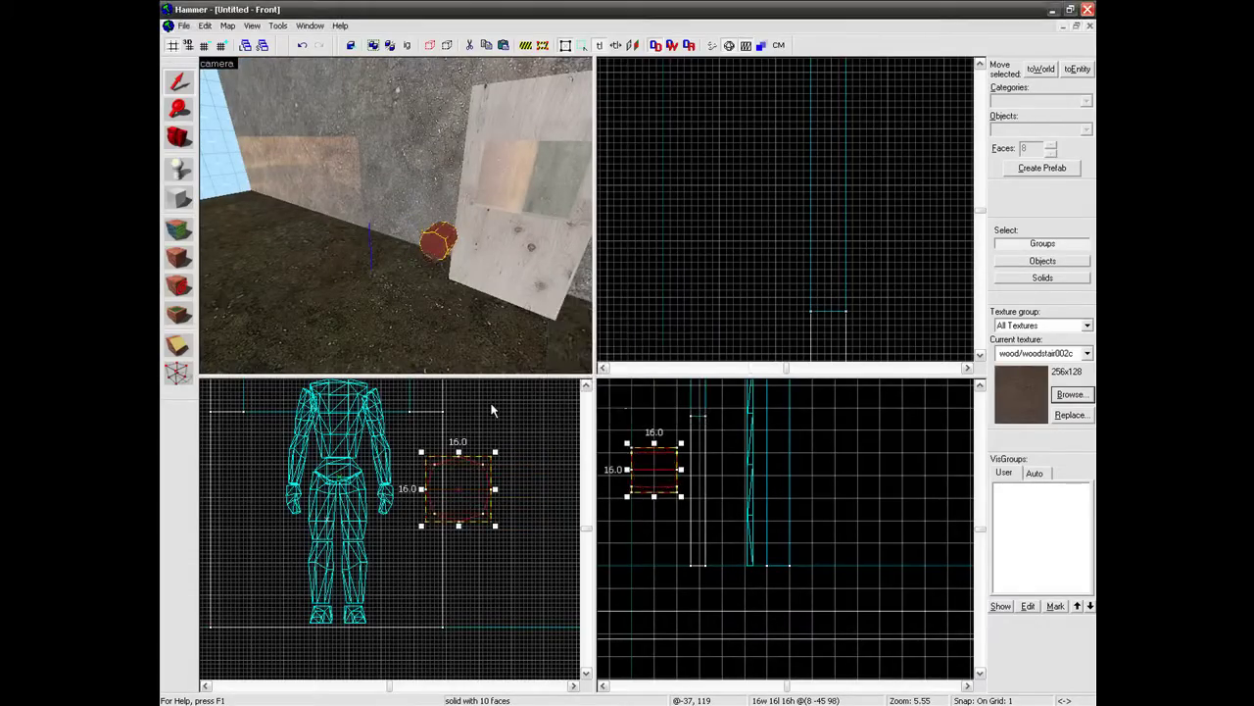
Move the cylinder onto the door edge nearest the prop door, below the window, and shrink its round end to 7 by 7 units.
{"action": "scroll", "coordinate": [742, 238], "scroll_direction": "down", "scroll_amount": 8}
{"action": "scroll", "coordinate": [742, 217], "scroll_direction": "up", "scroll_amount": 5}
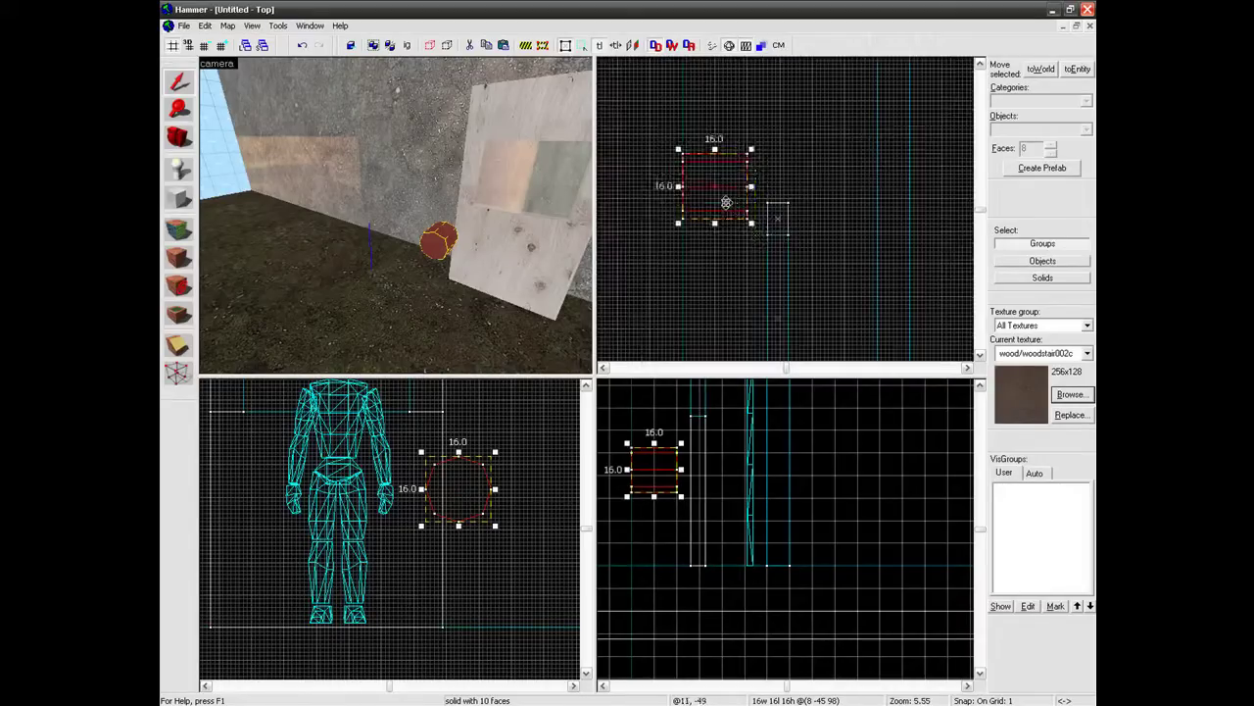
{"action": "left_click_drag", "start_coordinate": [725, 202], "coordinate": [776, 263]}
{"action": "left_click_drag", "start_coordinate": [772, 212], "coordinate": [772, 245]}
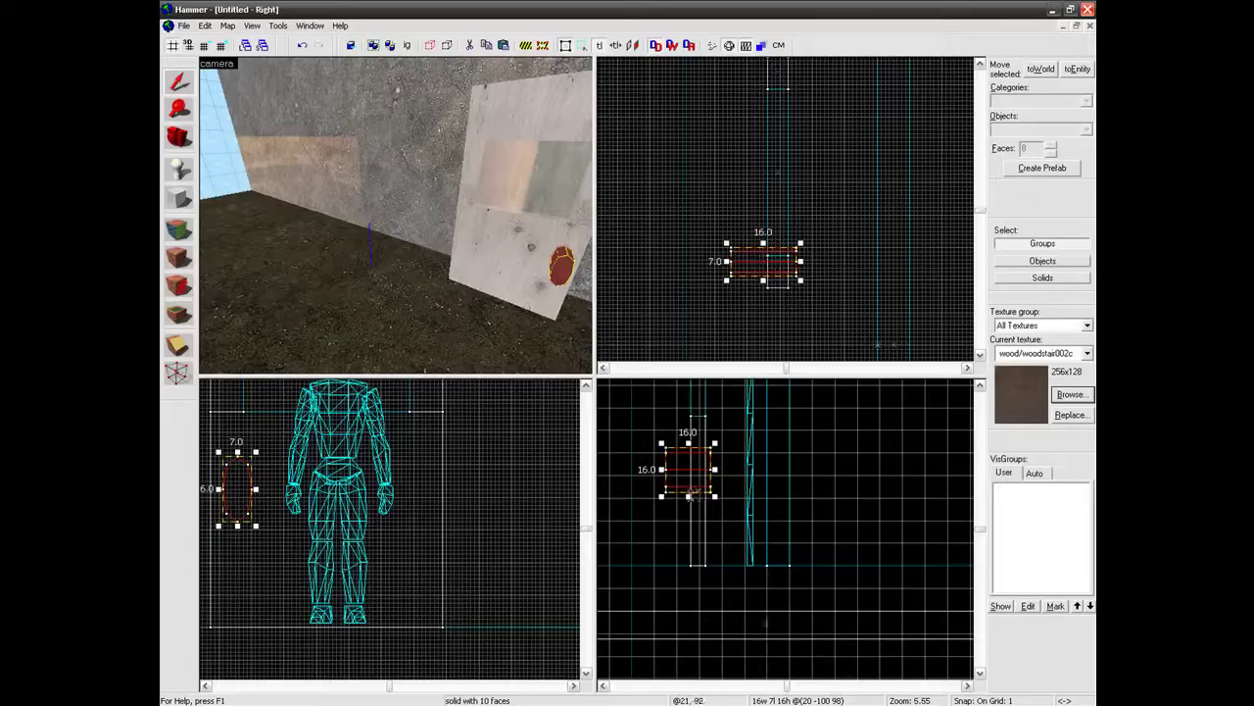
{"action": "scroll", "coordinate": [689, 502], "scroll_direction": "up", "scroll_amount": 1}
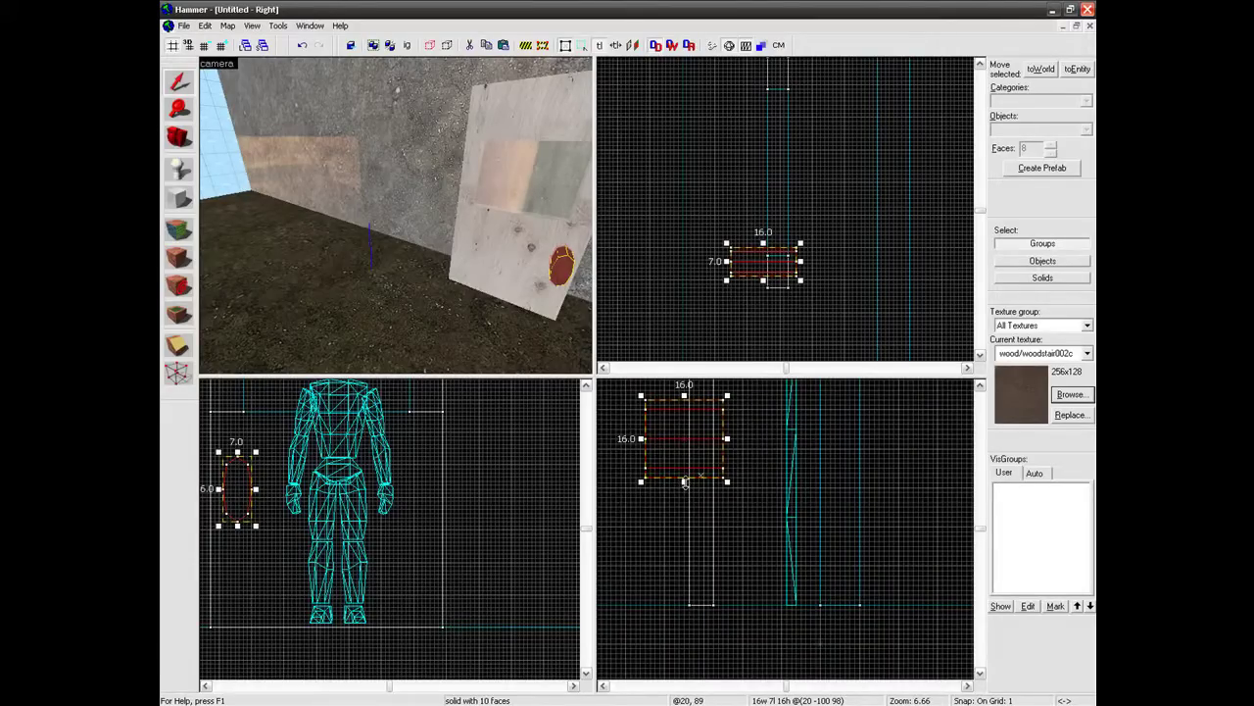
{"action": "left_click_drag", "start_coordinate": [684, 482], "coordinate": [686, 441]}
{"action": "key", "text": "z"}
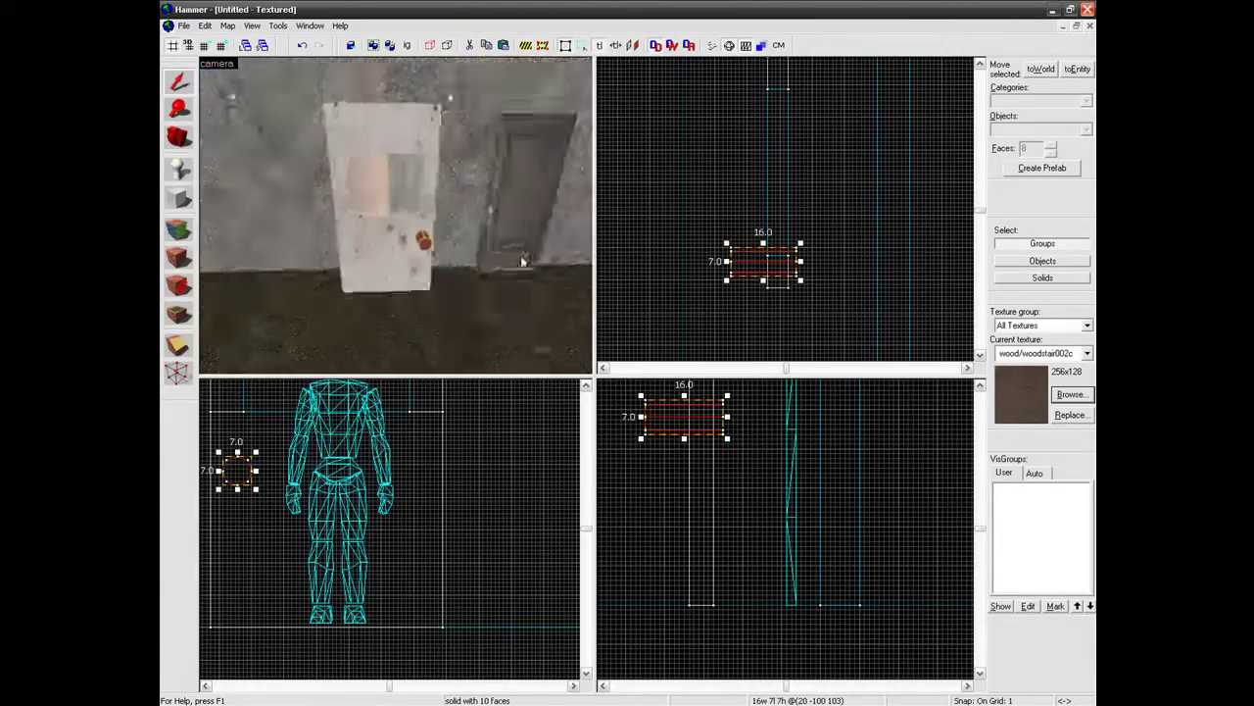
{"action": "key", "text": "w"}
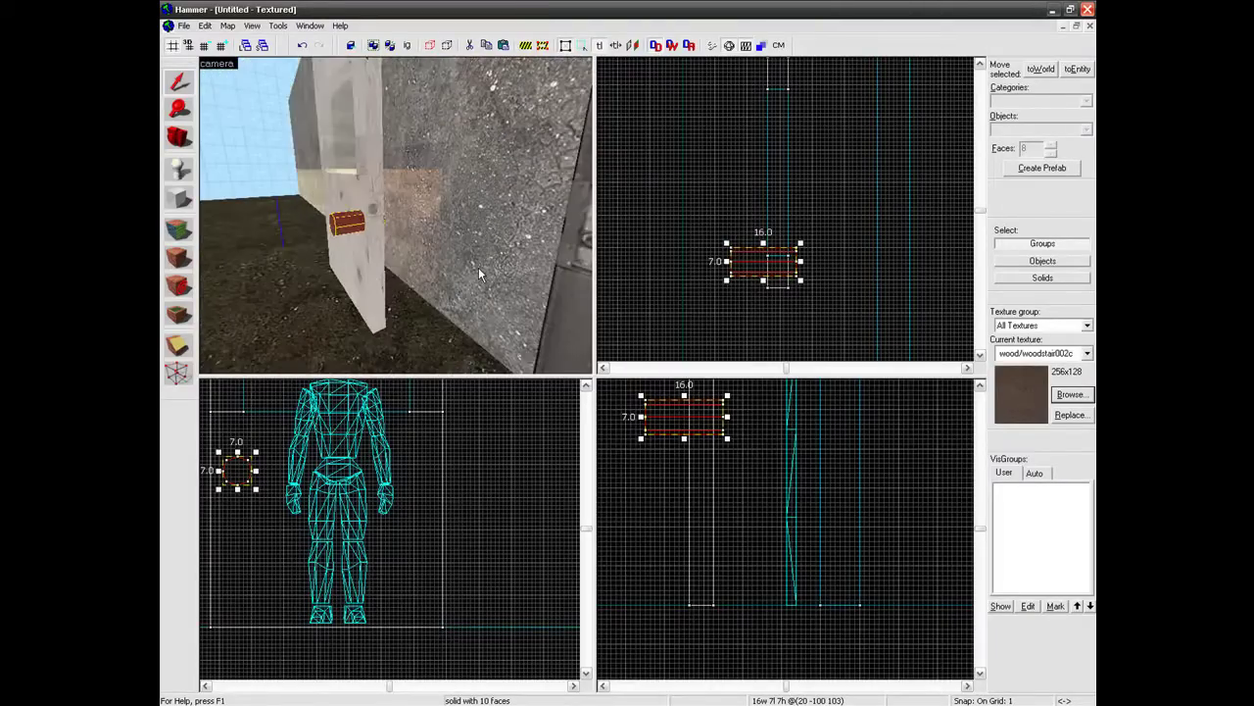
Raise the cylinder slightly to handle height and shift it through the door so both ends stick out equally.
{"action": "key", "text": "Left"}
{"action": "key", "text": "Left"}
{"action": "key", "text": "Up"}
{"action": "scroll", "coordinate": [415, 519], "scroll_direction": "up", "scroll_amount": 2}
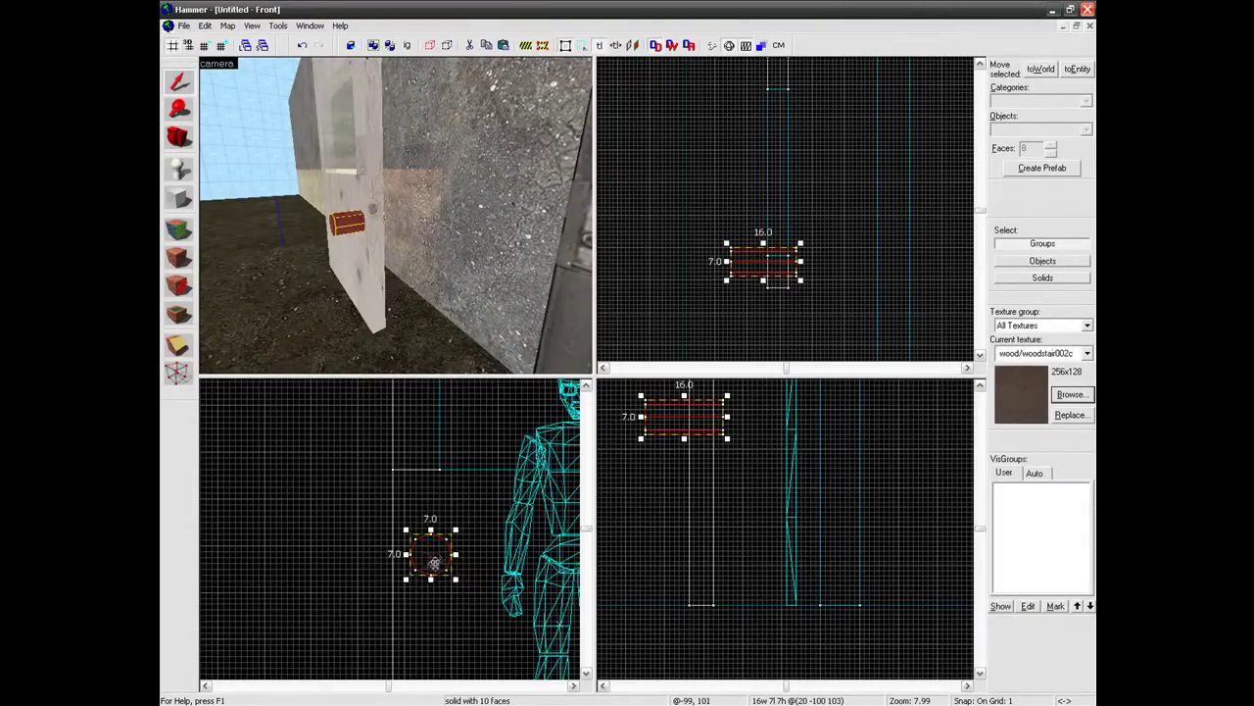
{"action": "left_click_drag", "start_coordinate": [434, 561], "coordinate": [435, 527]}
{"action": "scroll", "coordinate": [435, 526], "scroll_direction": "up", "scroll_amount": 1}
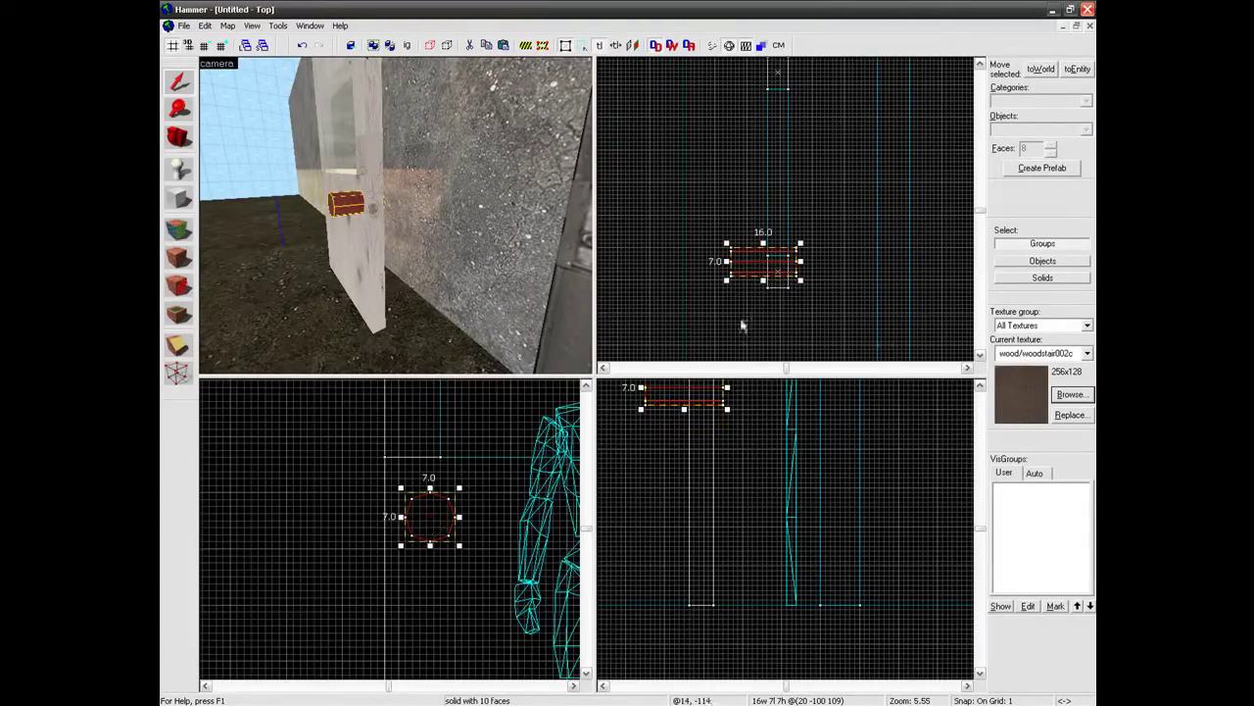
{"action": "scroll", "coordinate": [690, 544], "scroll_direction": "up", "scroll_amount": 5}
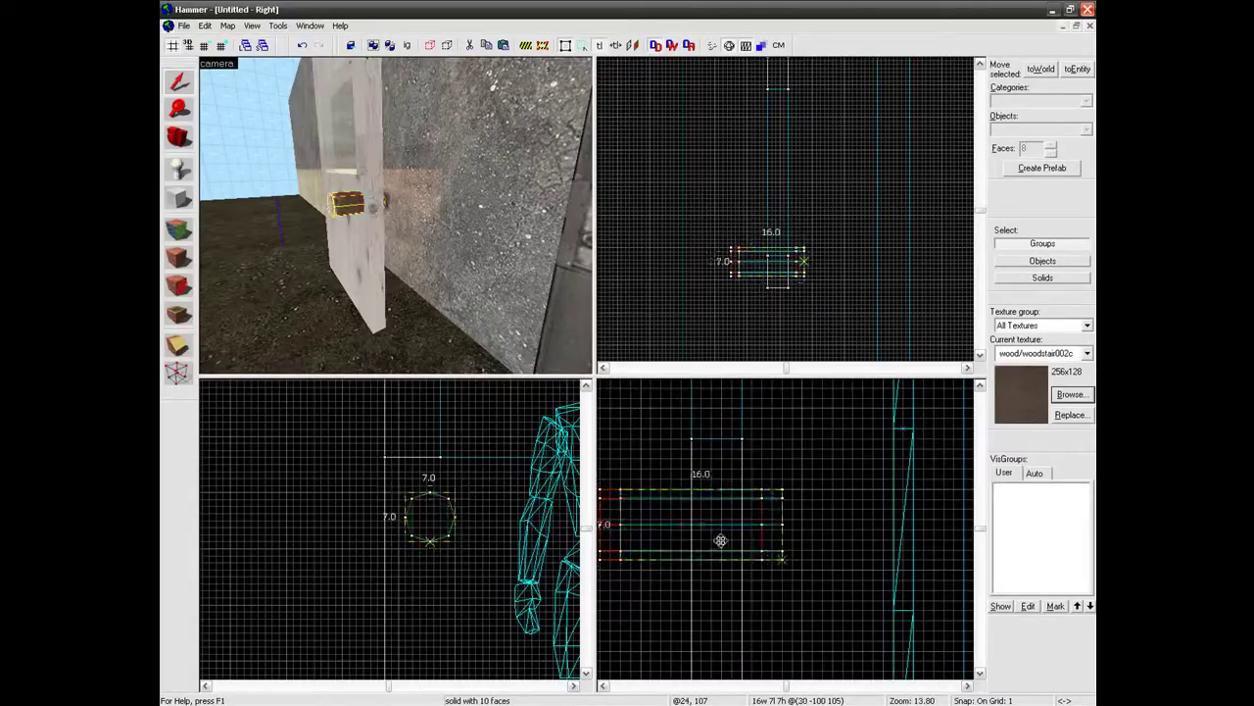
{"action": "left_click_drag", "start_coordinate": [721, 540], "coordinate": [729, 538]}
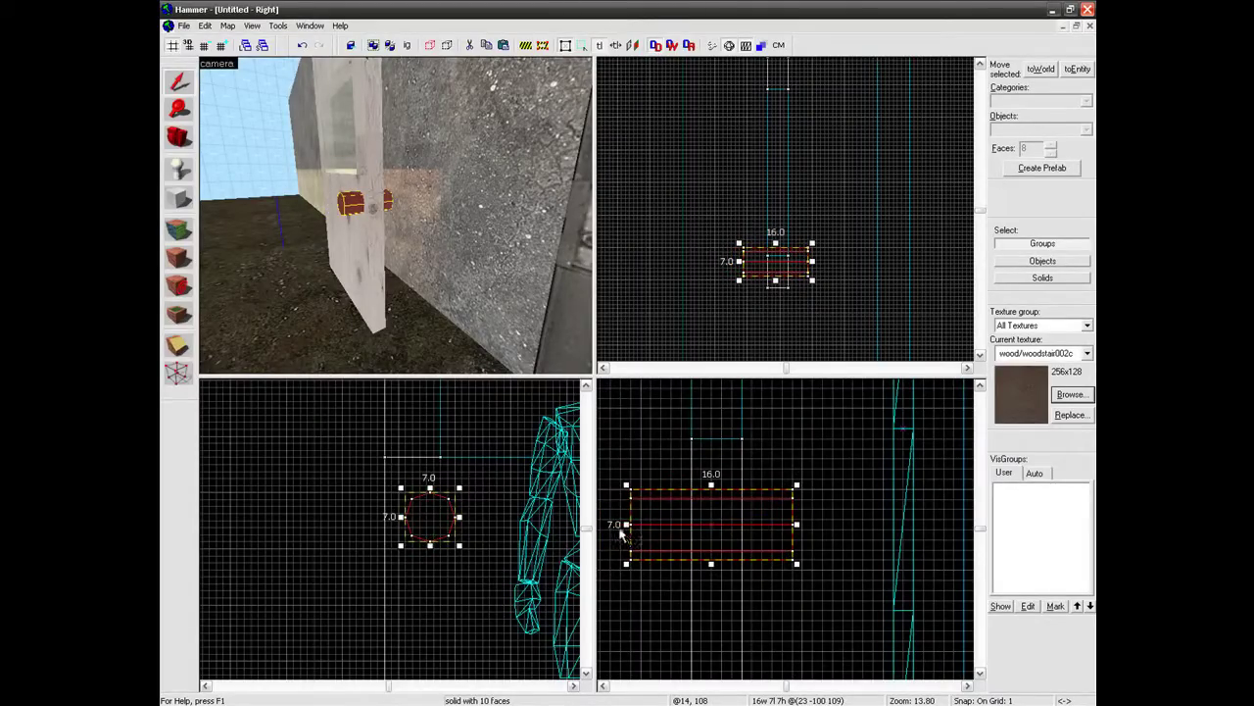
Shorten the handle cylinder to 12 units long, keeping it centred on the door's thickness.
{"action": "left_click_drag", "start_coordinate": [627, 524], "coordinate": [689, 525]}
{"action": "key", "text": "z"}
{"action": "key", "text": "w"}
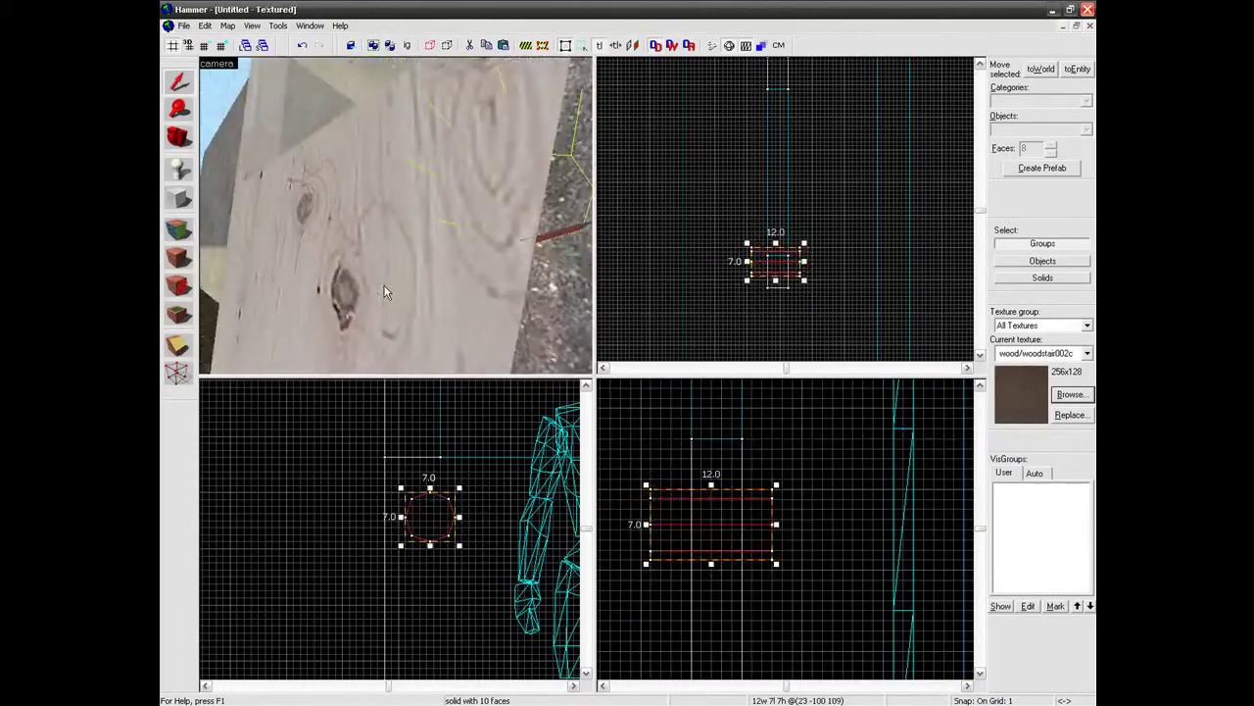
{"action": "key", "text": "s"}
{"action": "key", "text": "w"}
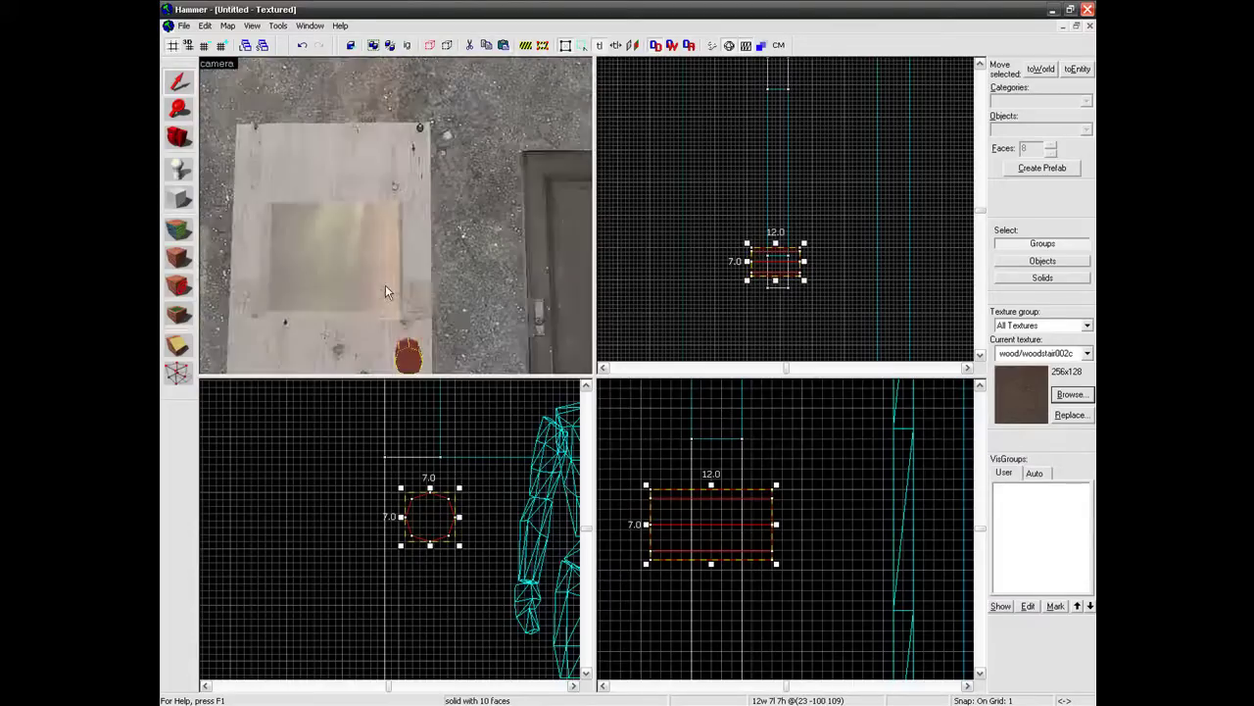
{"action": "left_click_drag", "start_coordinate": [386, 198], "coordinate": [386, 126]}
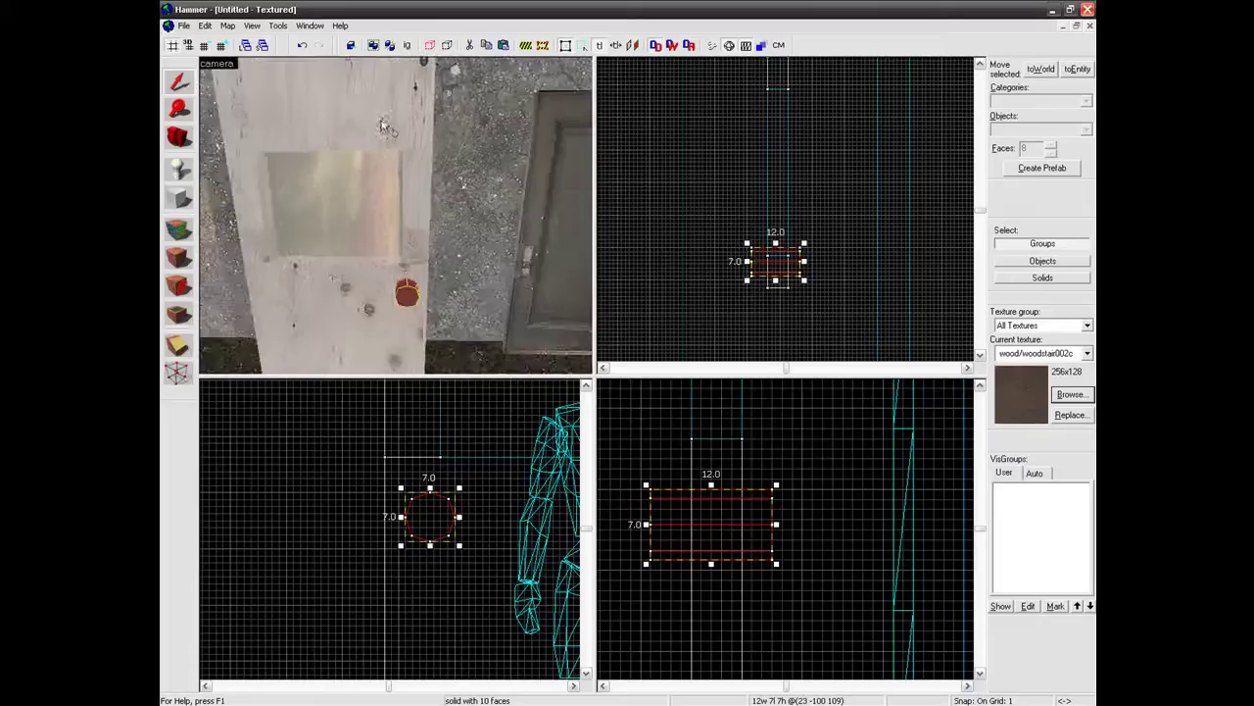
Select the wooden door together with its handle cylinder and tie them to a single brush entity.
{"action": "left_click", "coordinate": [401, 146]}
{"action": "left_click", "coordinate": [411, 296], "text": "ctrl"}
{"action": "key", "text": "z"}
{"action": "key", "text": "s"}
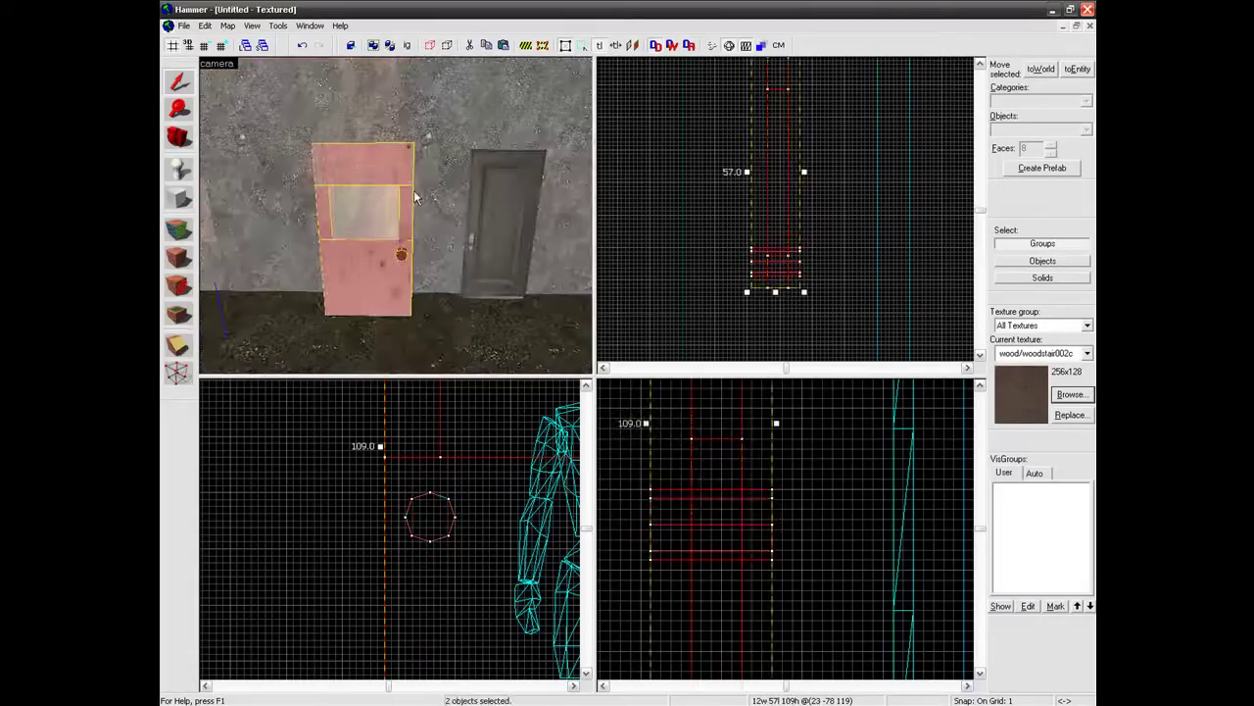
{"action": "key", "text": "z"}
{"action": "left_click", "coordinate": [1077, 68]}
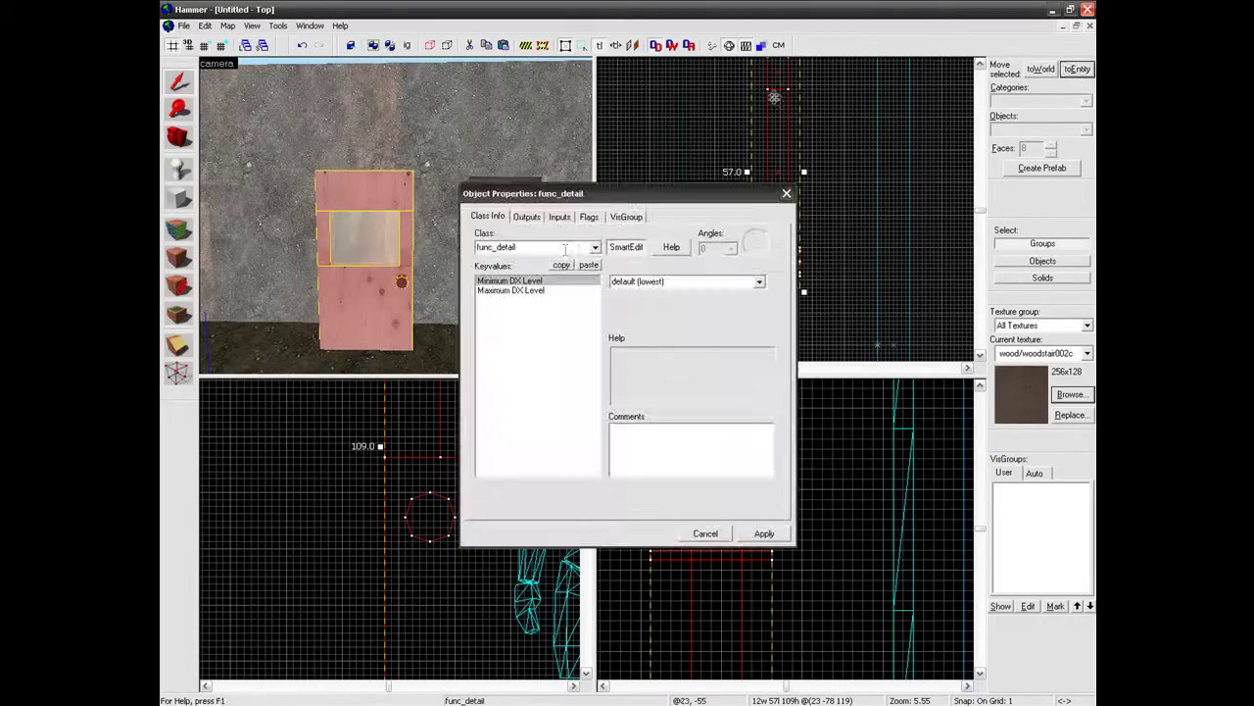
Change the door entity's class to func_door_rotating and apply it.
{"action": "left_click", "coordinate": [559, 250]}
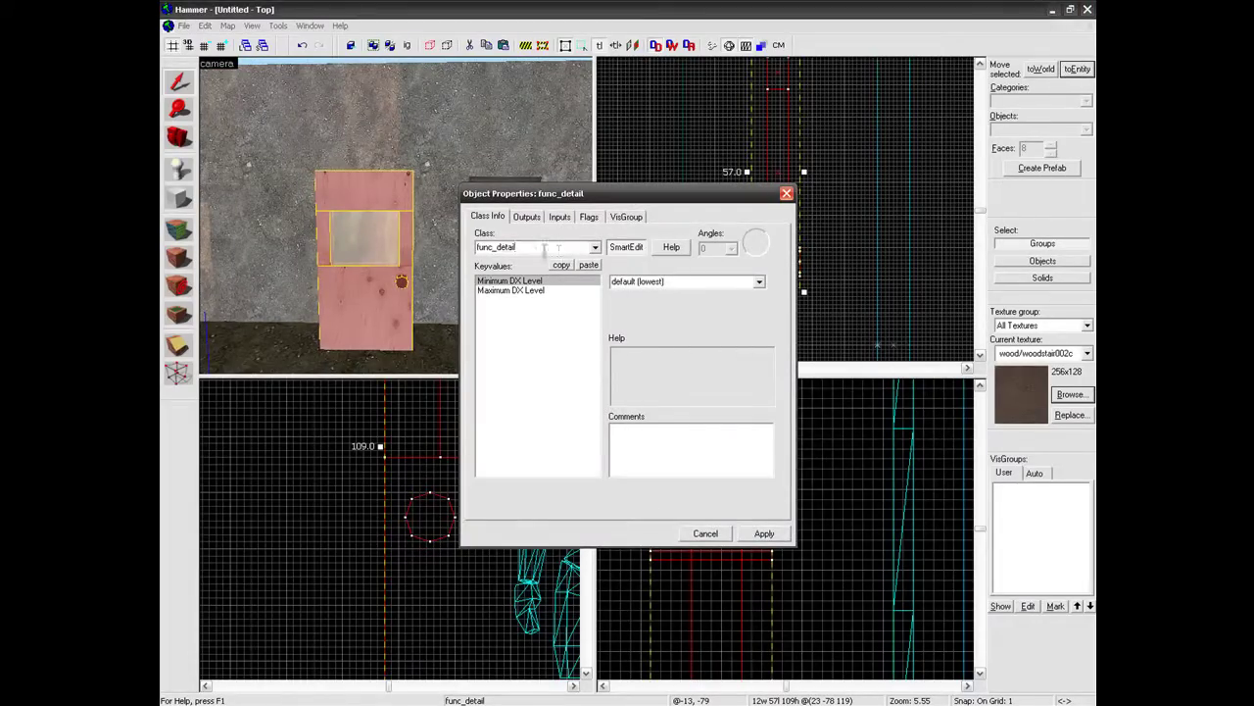
{"action": "type", "text": "door"}
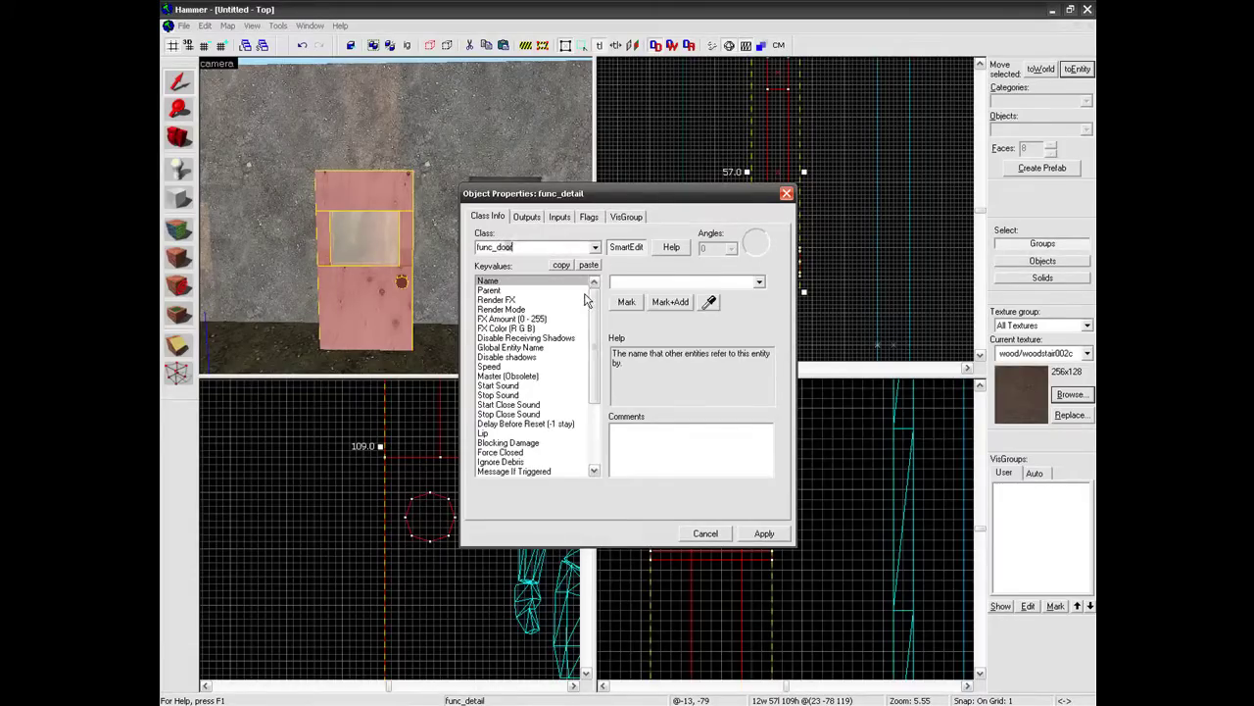
{"action": "type", "text": "_rotating"}
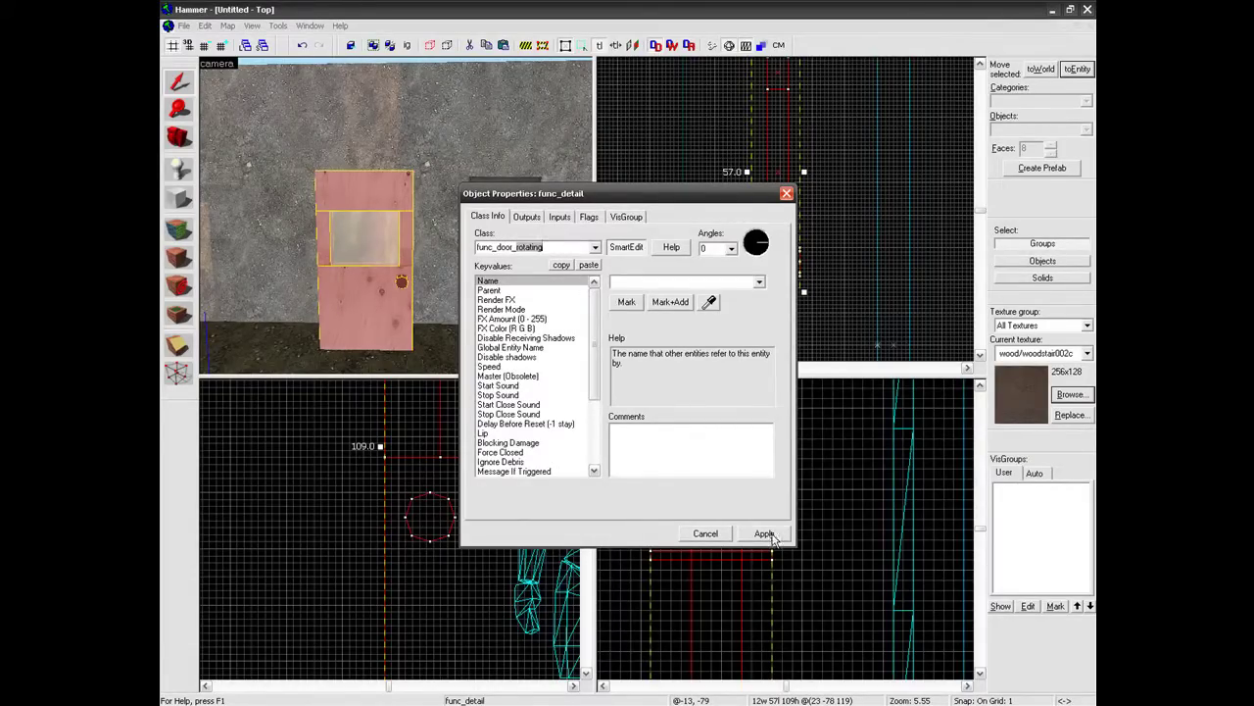
{"action": "left_click", "coordinate": [766, 535]}
Enable the door entity's Toggle and Use Opens flags and disable Touch Opens.
{"action": "left_click", "coordinate": [588, 217]}
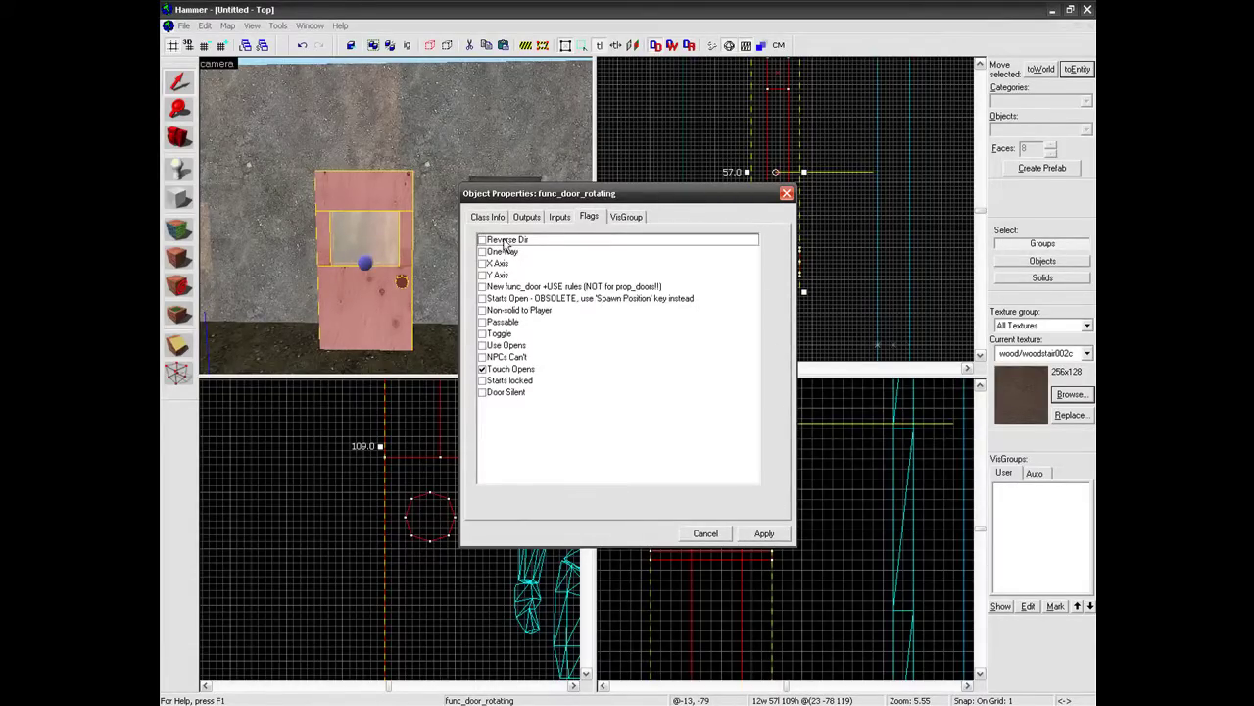
{"action": "left_click", "coordinate": [482, 334]}
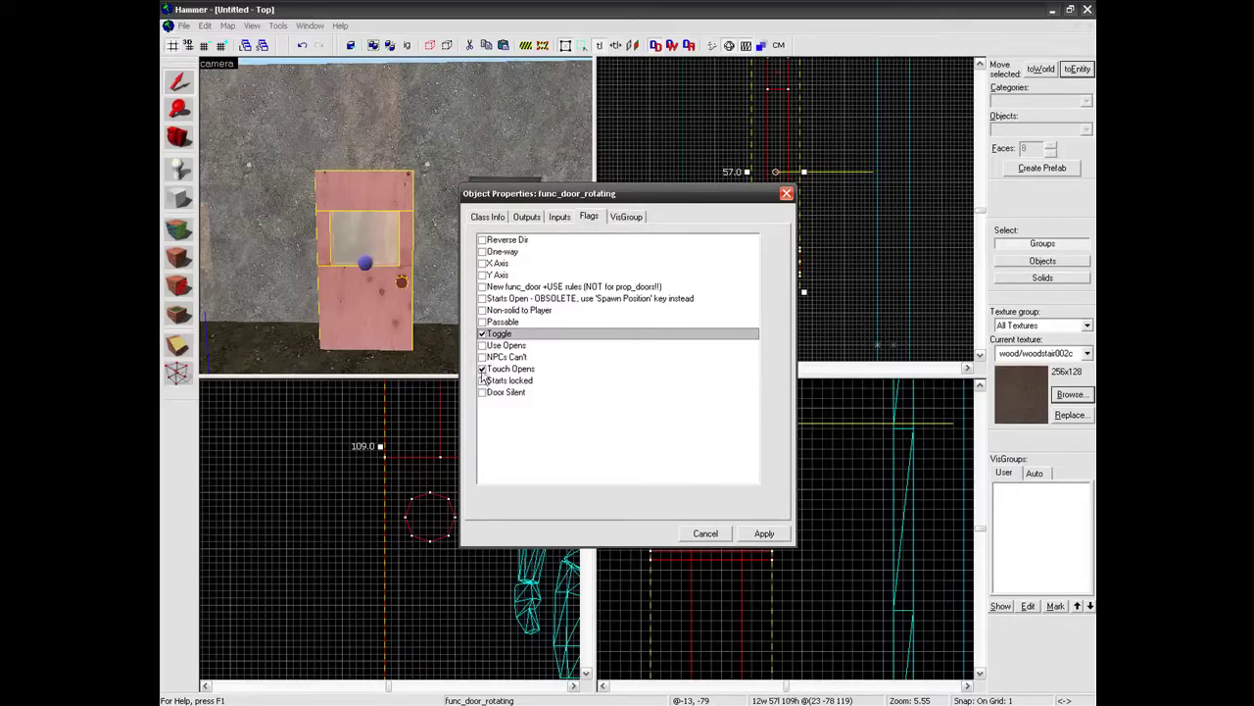
{"action": "left_click", "coordinate": [482, 370]}
{"action": "left_click", "coordinate": [482, 346]}
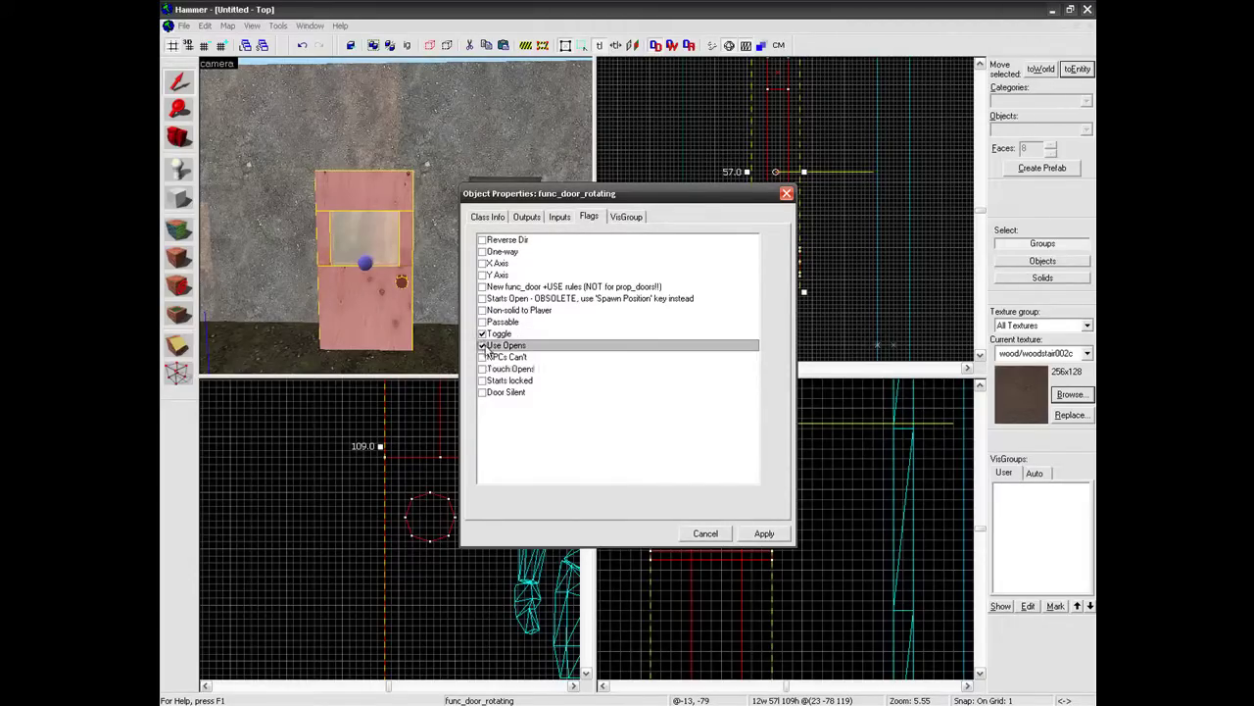
Enable the door entity's Door Silent flag, name the entity "door" and apply the changes.
{"action": "left_click", "coordinate": [482, 392]}
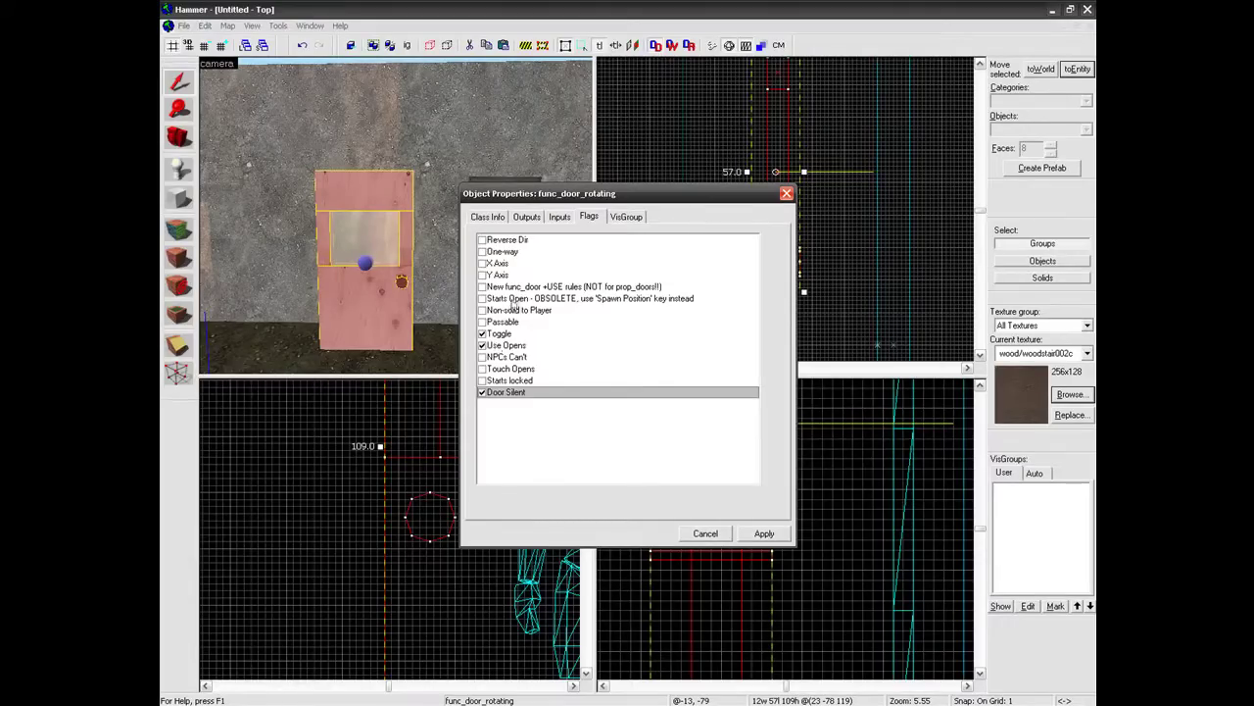
{"action": "left_click", "coordinate": [487, 217]}
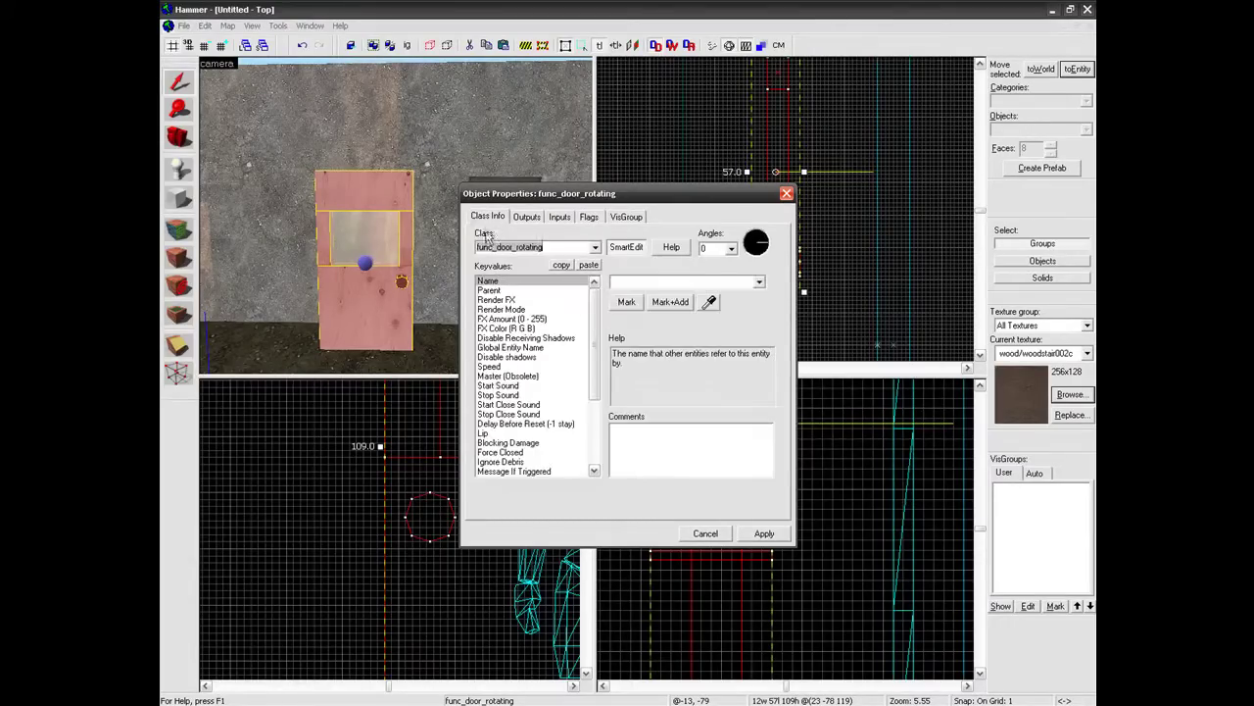
{"action": "left_click", "coordinate": [618, 281]}
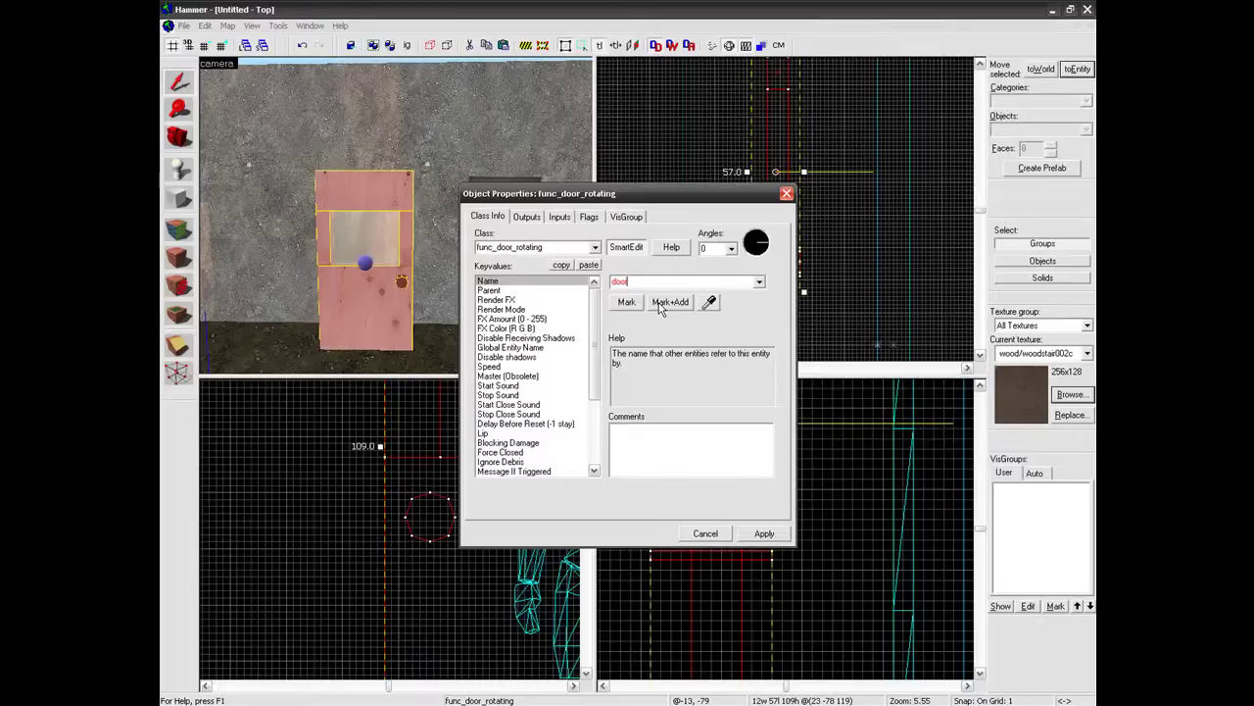
{"action": "left_click_drag", "start_coordinate": [594, 313], "coordinate": [586, 408]}
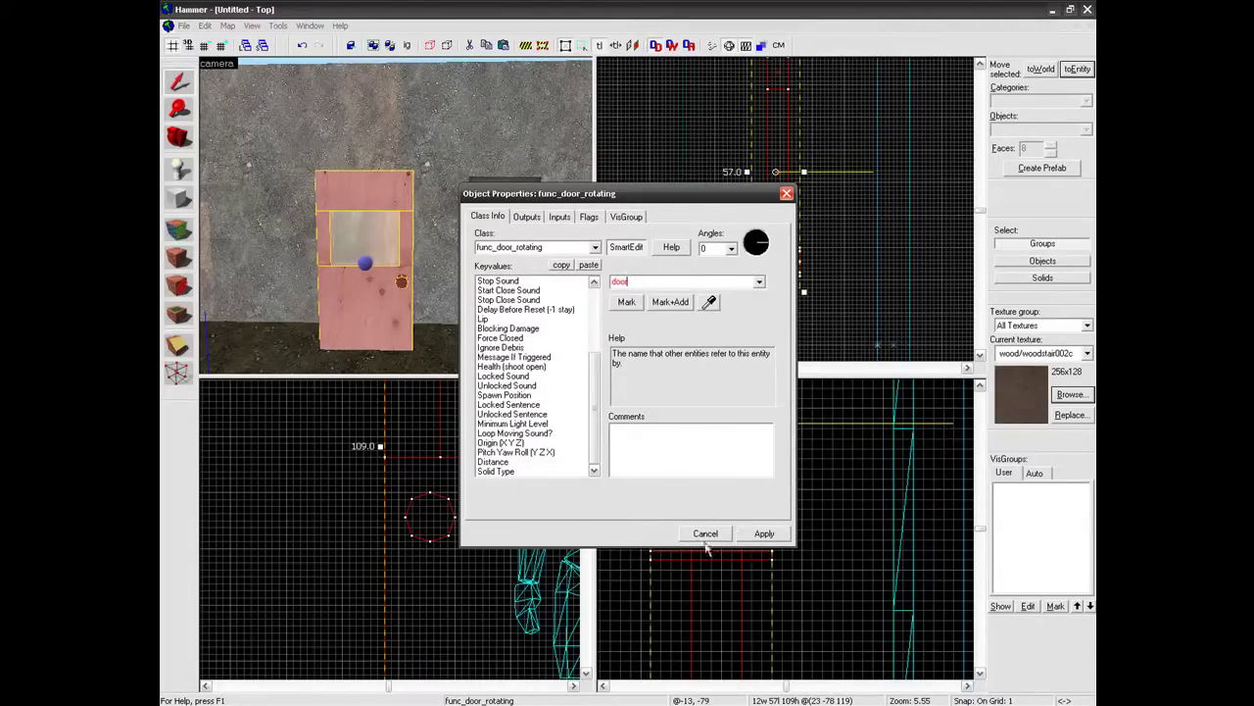
{"action": "left_click", "coordinate": [770, 537]}
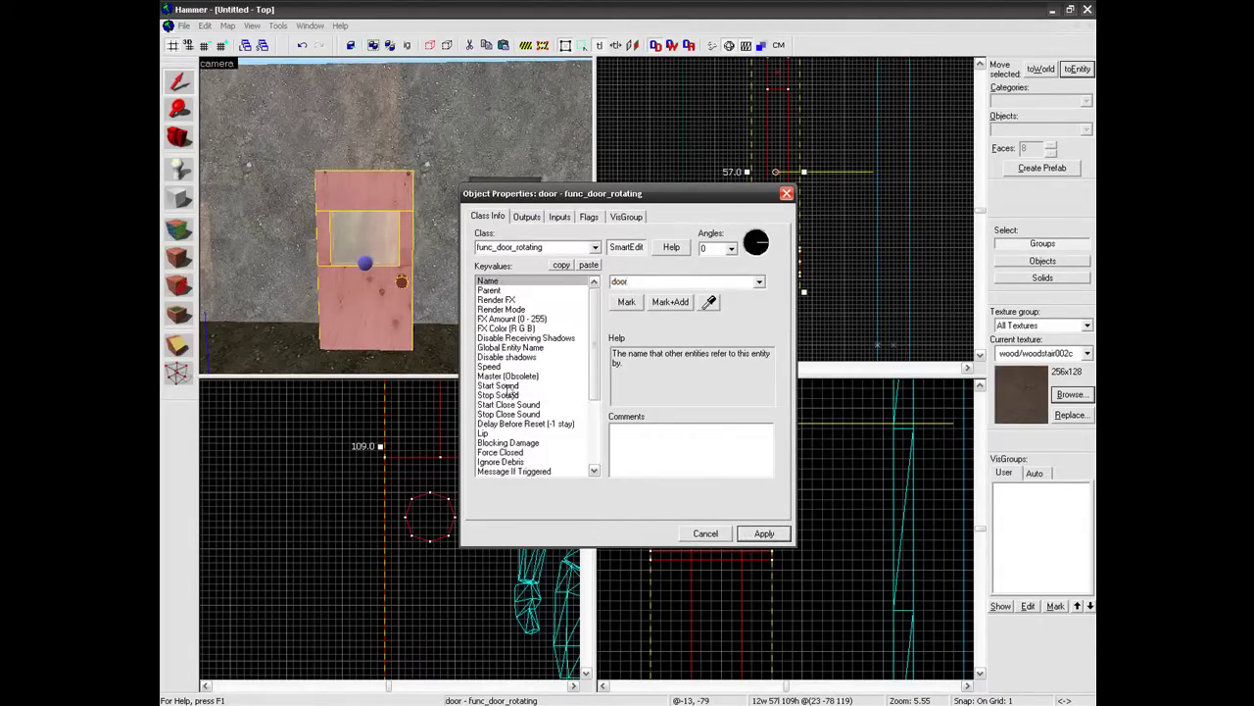
{"action": "left_click", "coordinate": [720, 533]}
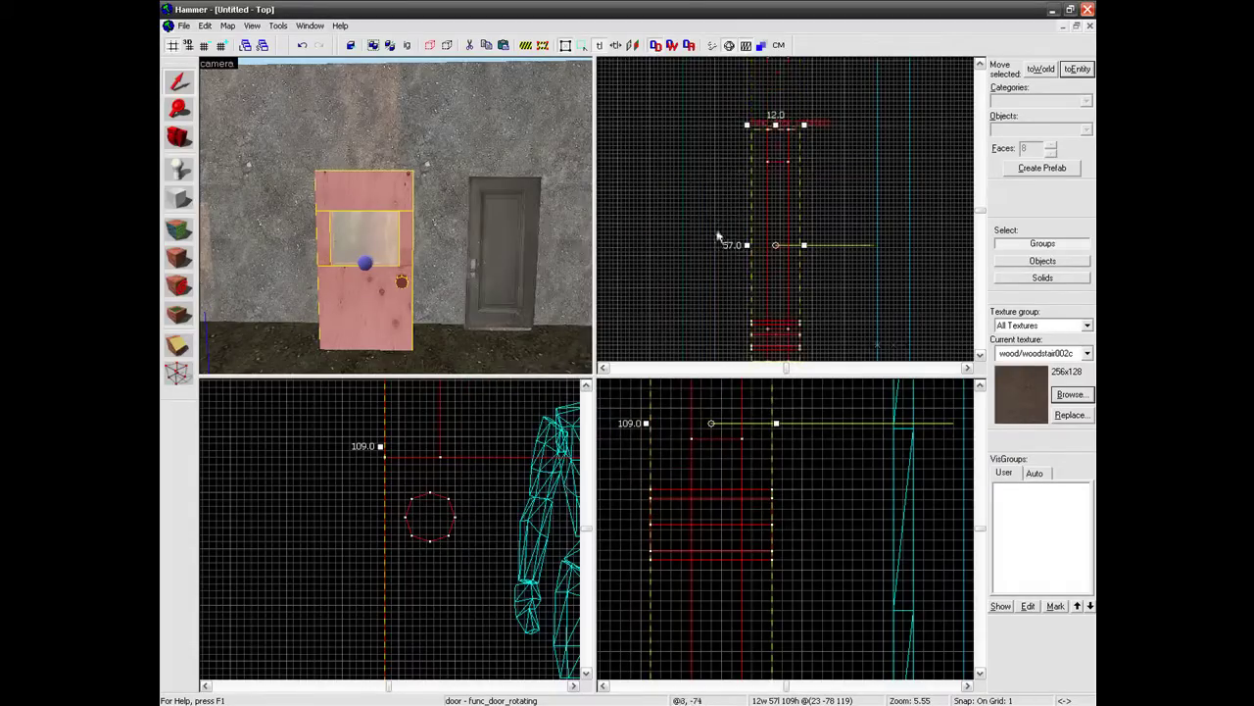
Move the door entity's rotation origin to the hinge edge opposite the handle, centred on the door's thickness.
{"action": "scroll", "coordinate": [779, 250], "scroll_direction": "up", "scroll_amount": 8}
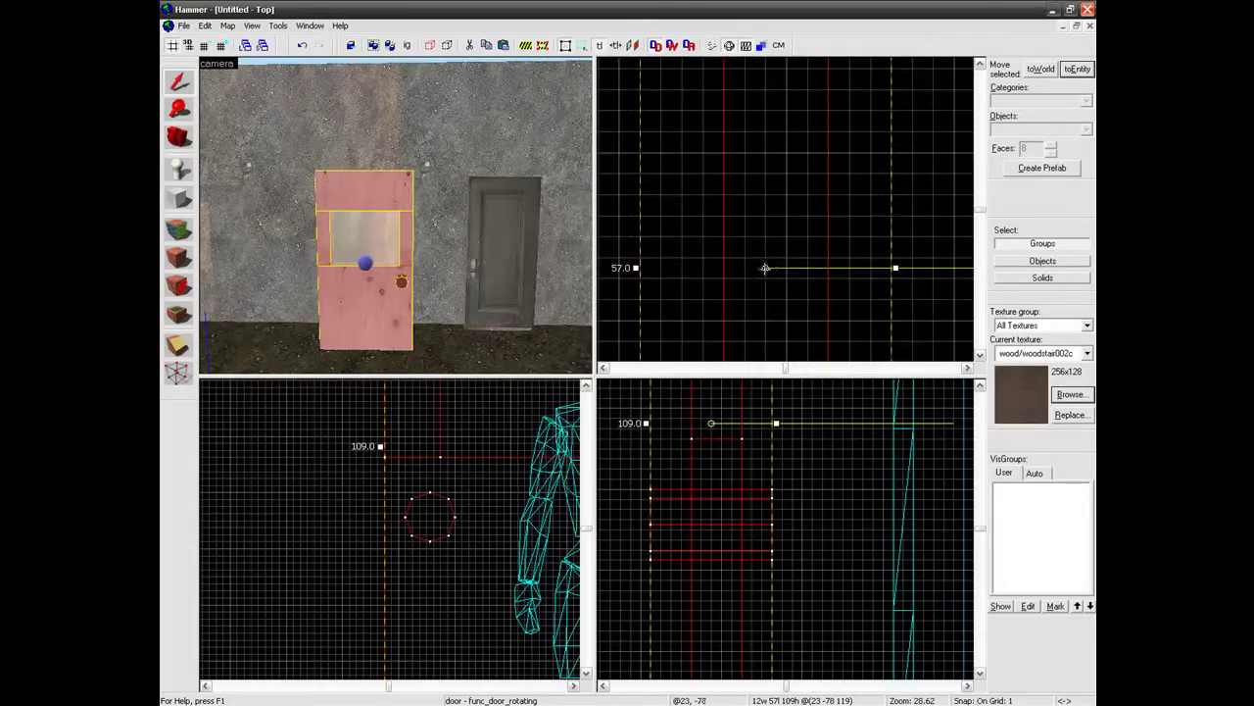
{"action": "scroll", "coordinate": [764, 202], "scroll_direction": "down", "scroll_amount": 5}
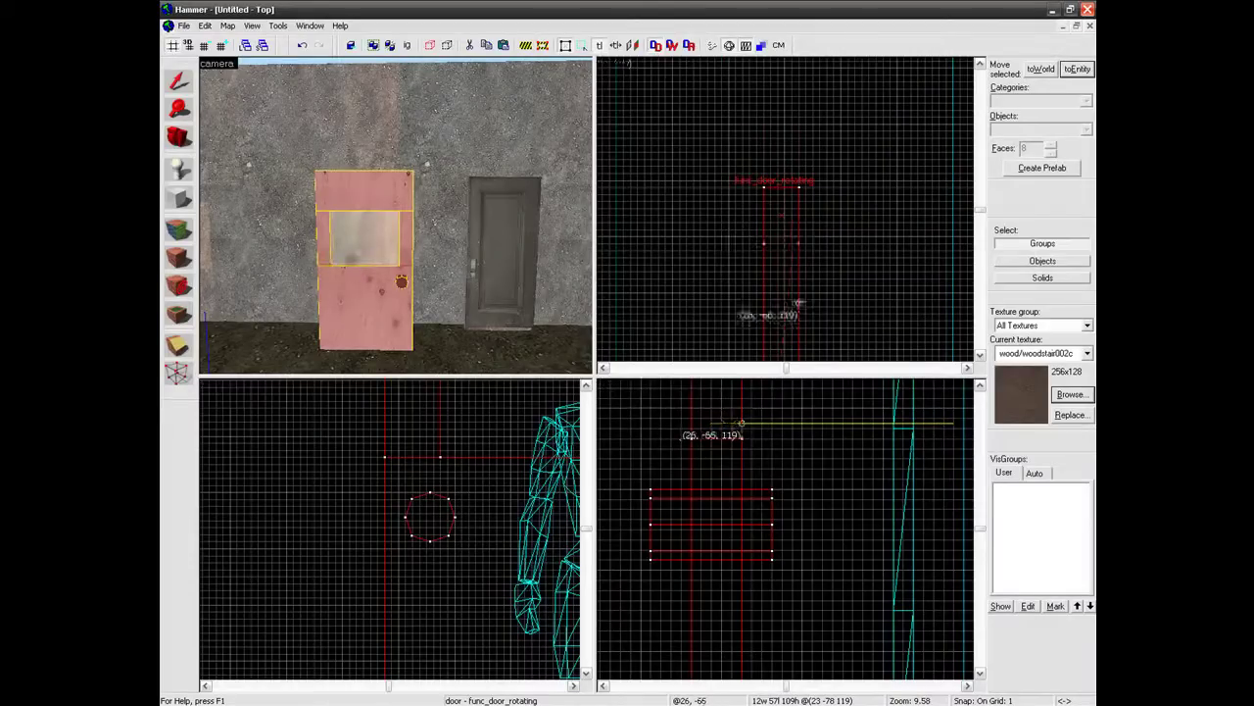
{"action": "scroll", "coordinate": [792, 294], "scroll_direction": "up", "scroll_amount": 5}
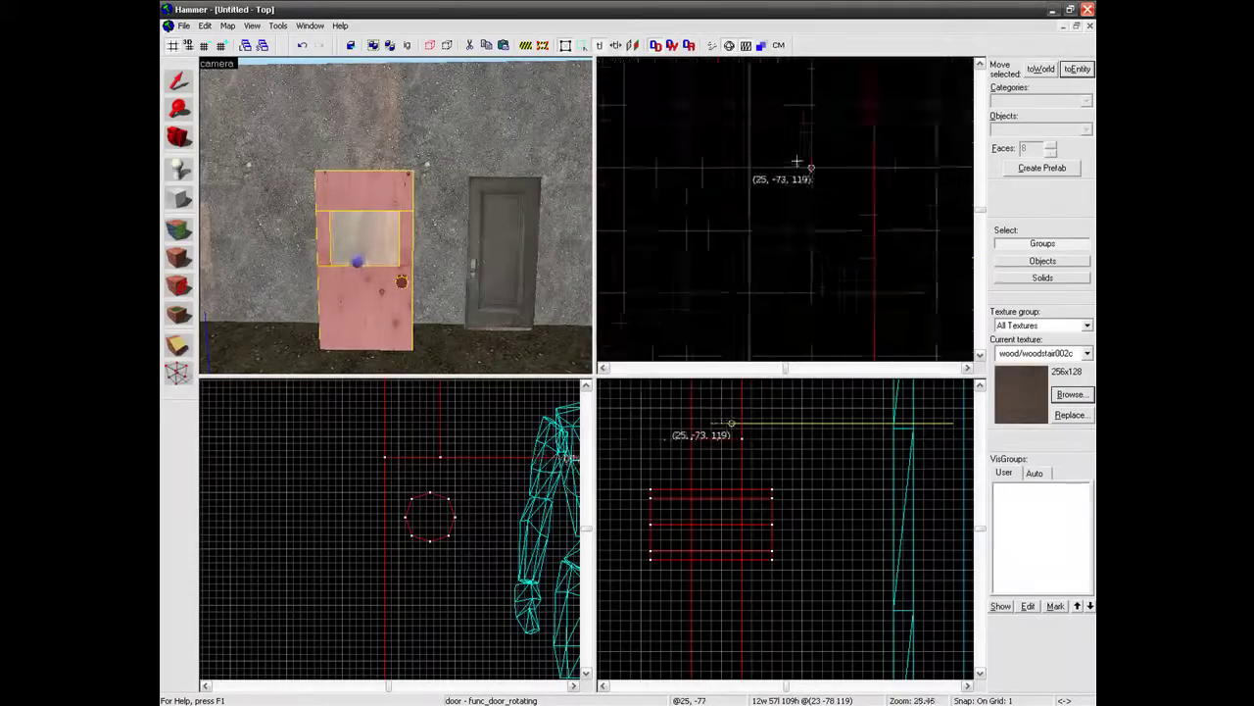
{"action": "scroll", "coordinate": [790, 179], "scroll_direction": "down", "scroll_amount": 10}
{"action": "mouse_move", "coordinate": [797, 161]}
{"action": "left_mouse_down"}
{"action": "mouse_move", "coordinate": [782, 186]}
{"action": "mouse_move", "coordinate": [777, 170]}
{"action": "left_mouse_up"}
{"action": "scroll", "coordinate": [779, 173], "scroll_direction": "up", "scroll_amount": 3}
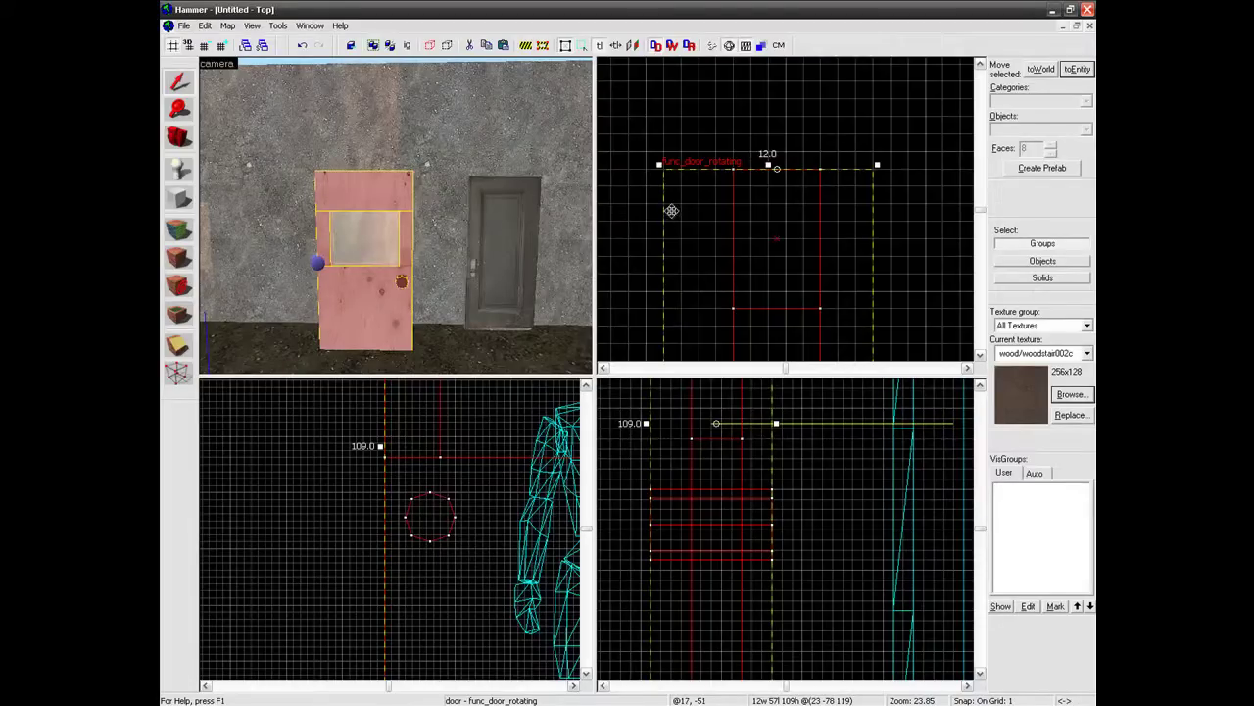
{"action": "scroll", "coordinate": [728, 249], "scroll_direction": "down", "scroll_amount": 12}
{"action": "left_click_drag", "start_coordinate": [738, 245], "coordinate": [793, 214]}
{"action": "left_click", "coordinate": [431, 150]}
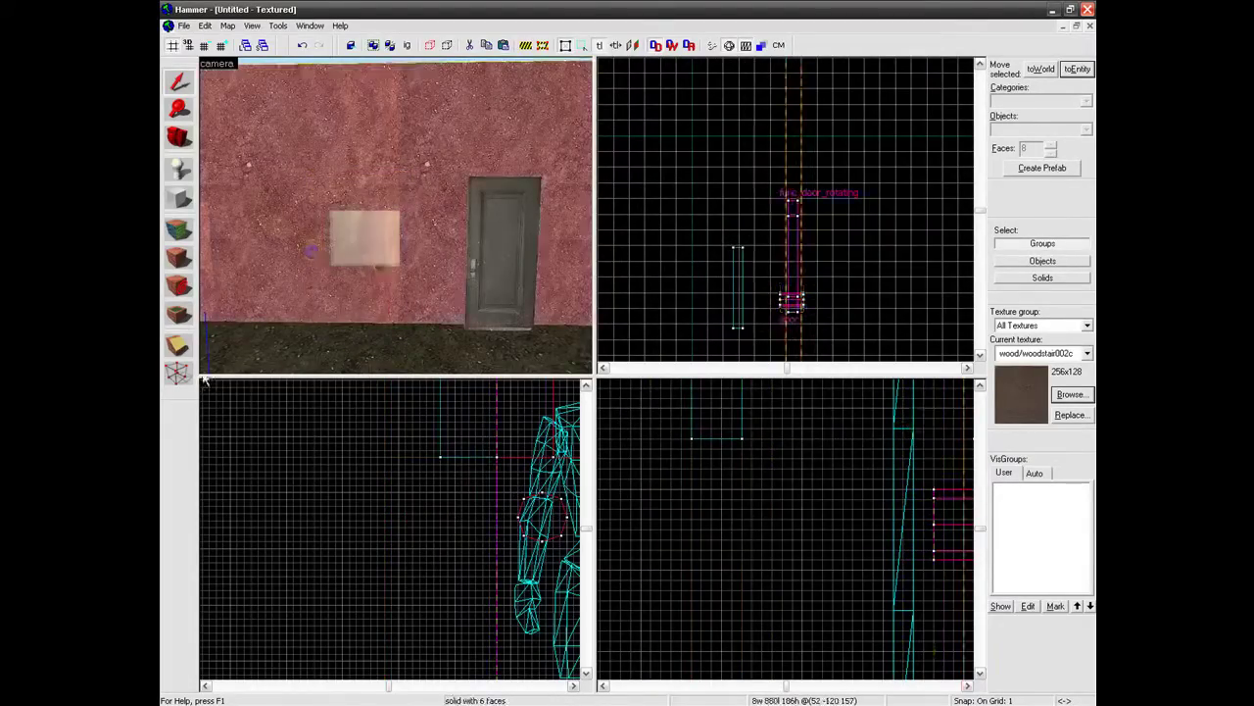
{"action": "key", "text": "ctrl+z"}
{"action": "key", "text": "ctrl+z"}
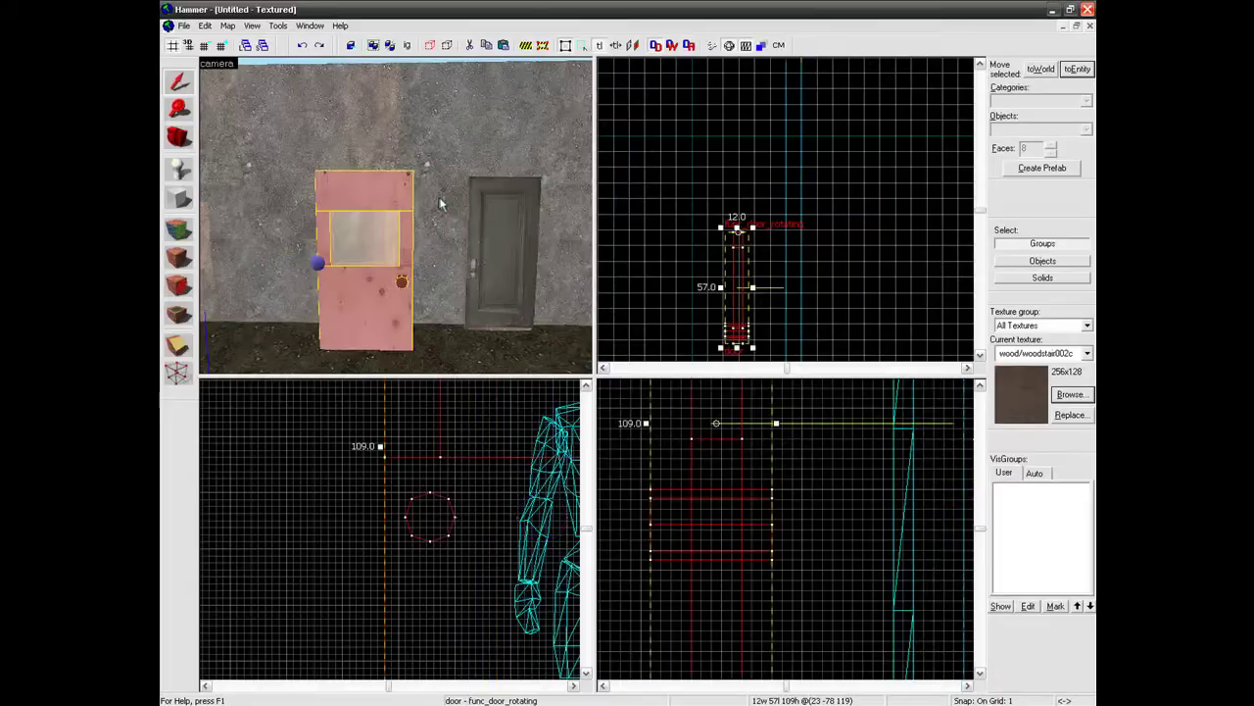
Tie the door's glass pane to its own func_breakable entity and name it door_glass.
{"action": "left_click", "coordinate": [367, 241]}
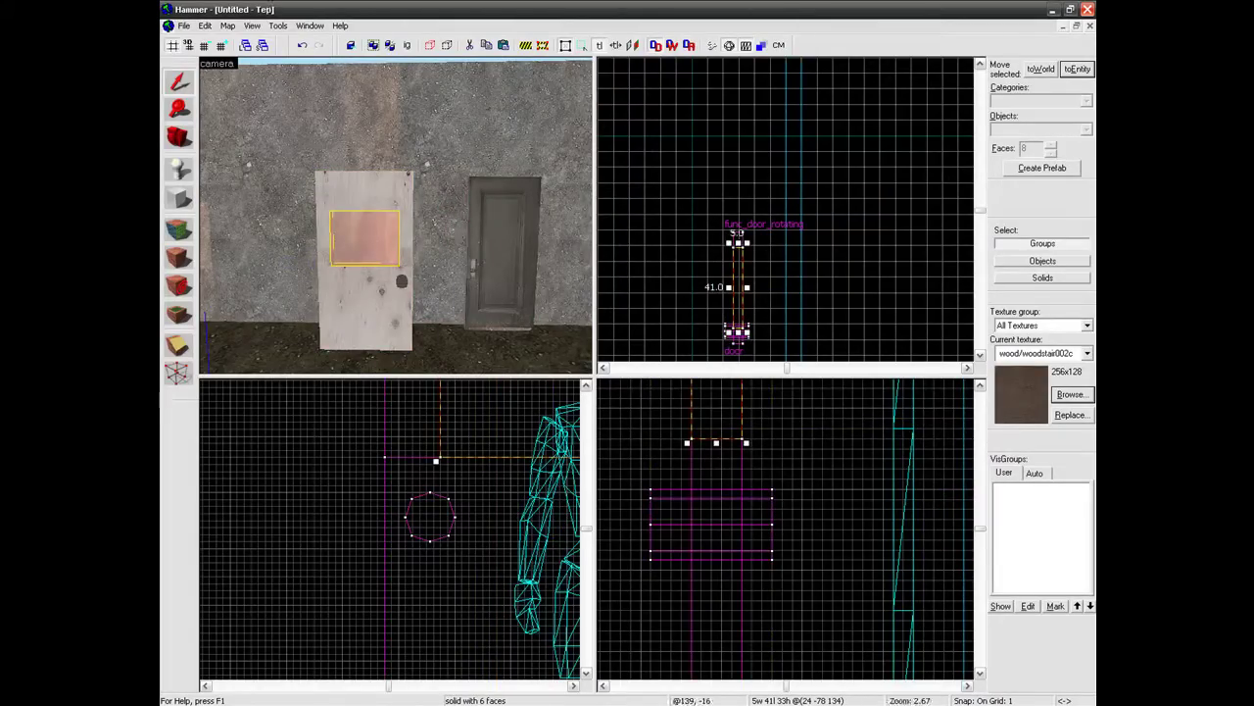
{"action": "left_click", "coordinate": [1077, 69]}
{"action": "left_click", "coordinate": [521, 251]}
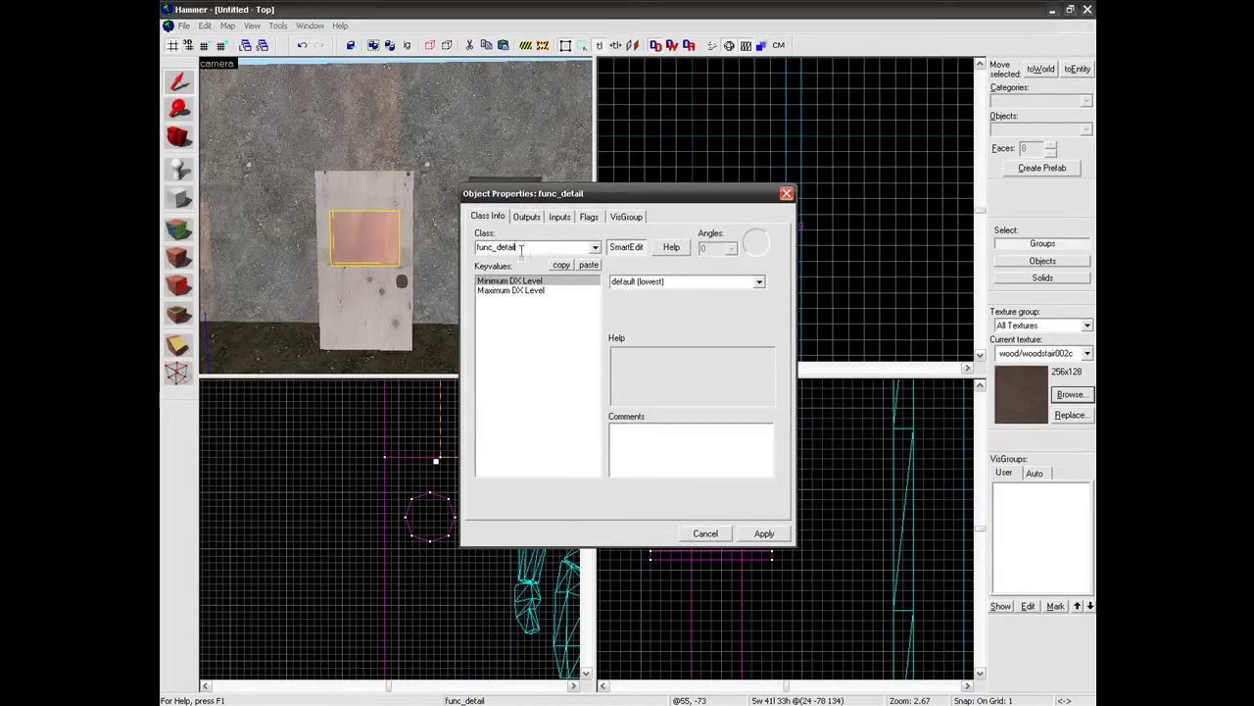
{"action": "type", "text": "br"}
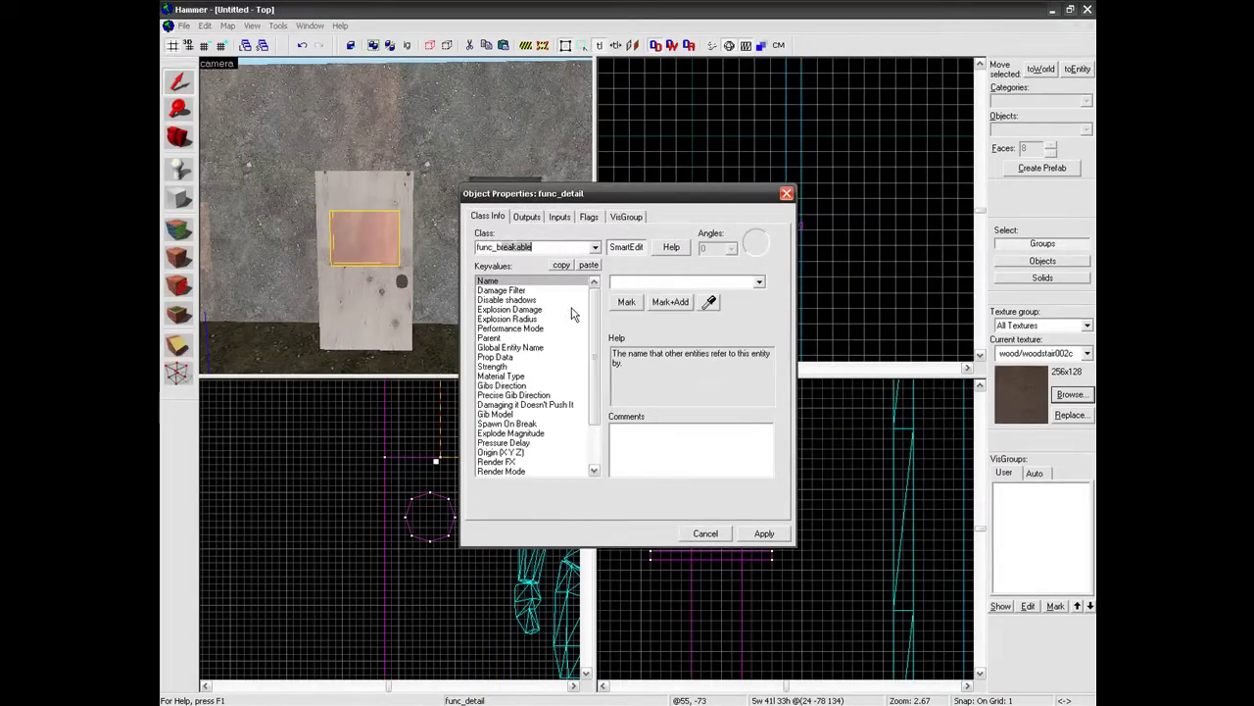
{"action": "type", "text": "ea"}
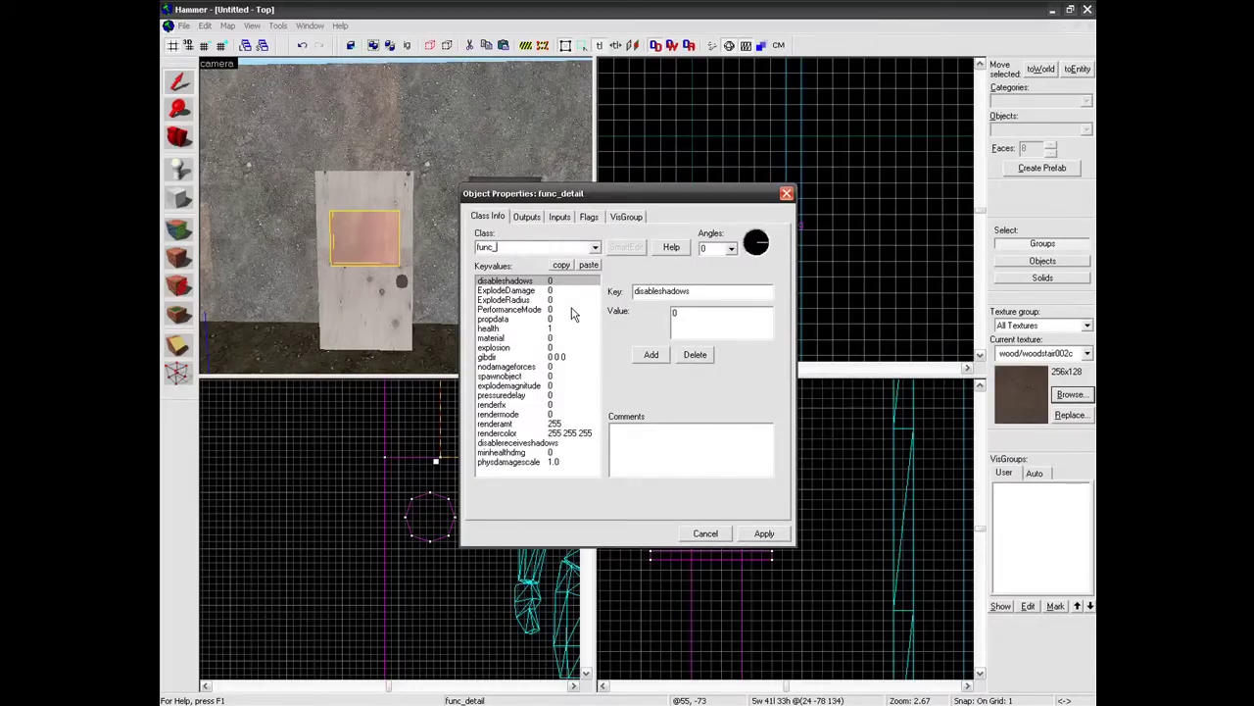
{"action": "type", "text": "breakable"}
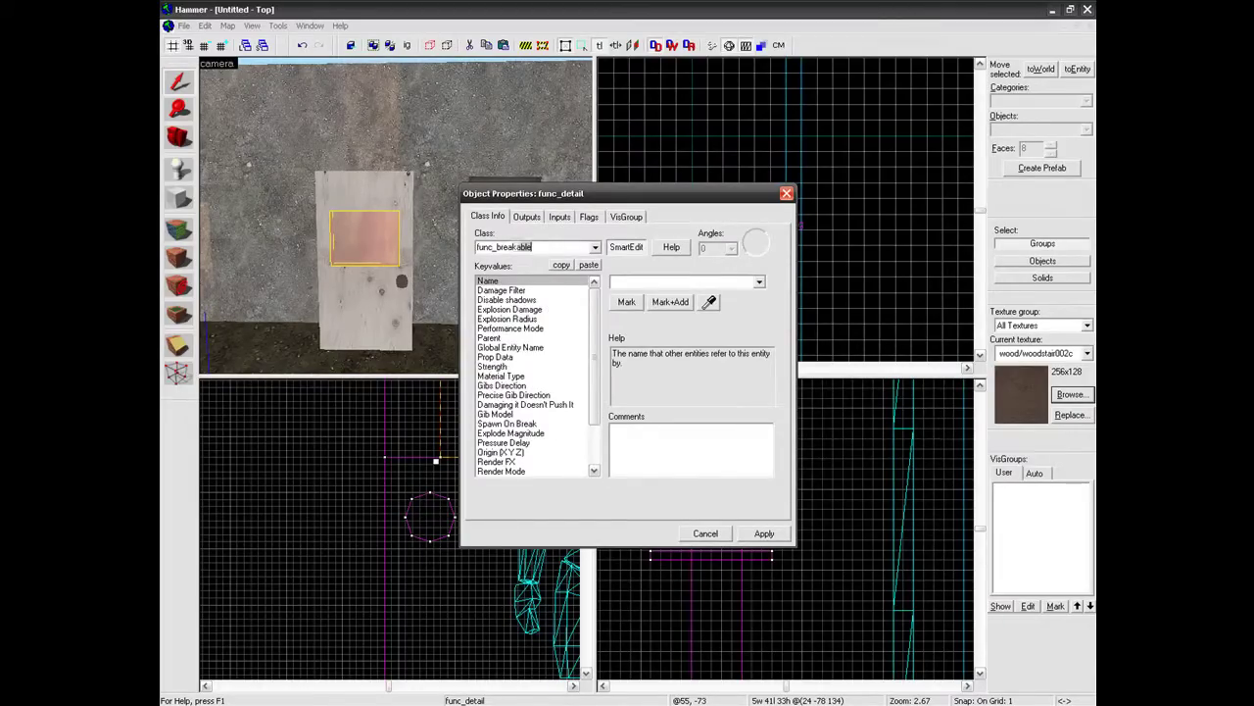
{"action": "left_click", "coordinate": [728, 281]}
Set the breakable glass's Prop Data to Glass.Small, check its strength and material type, and apply.
{"action": "left_click", "coordinate": [523, 293]}
{"action": "left_click_drag", "start_coordinate": [592, 315], "coordinate": [593, 341]}
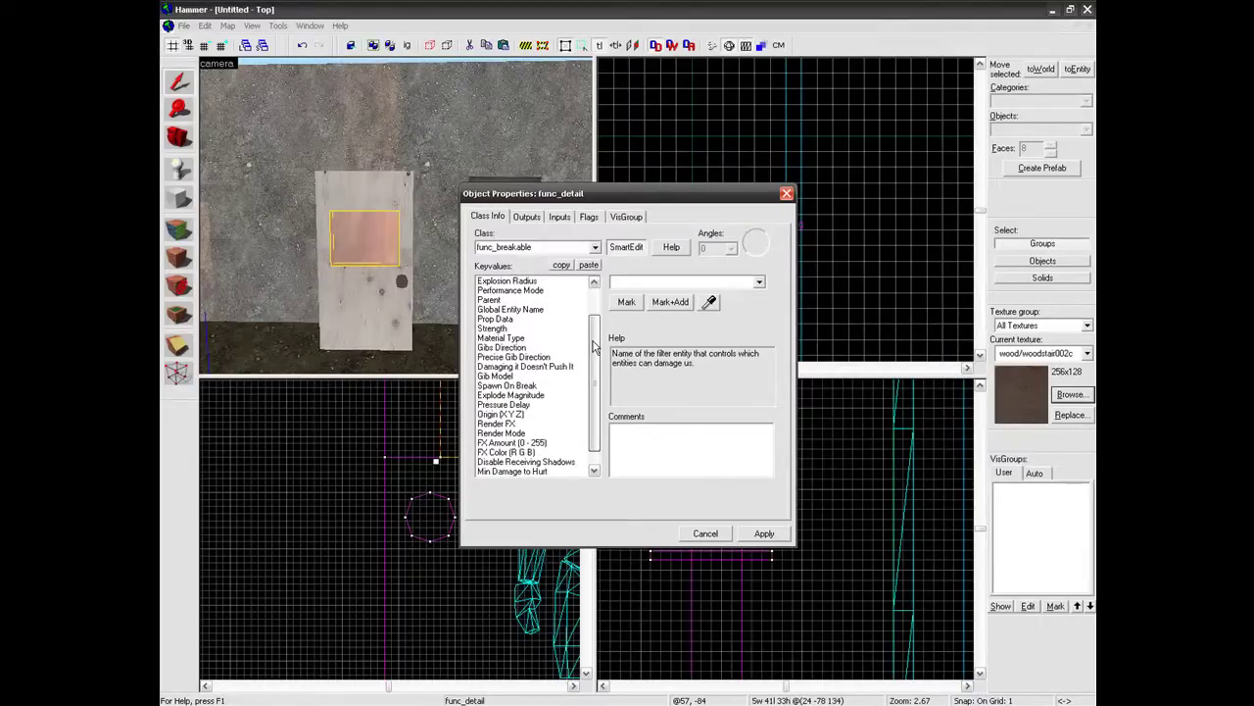
{"action": "left_click", "coordinate": [518, 320]}
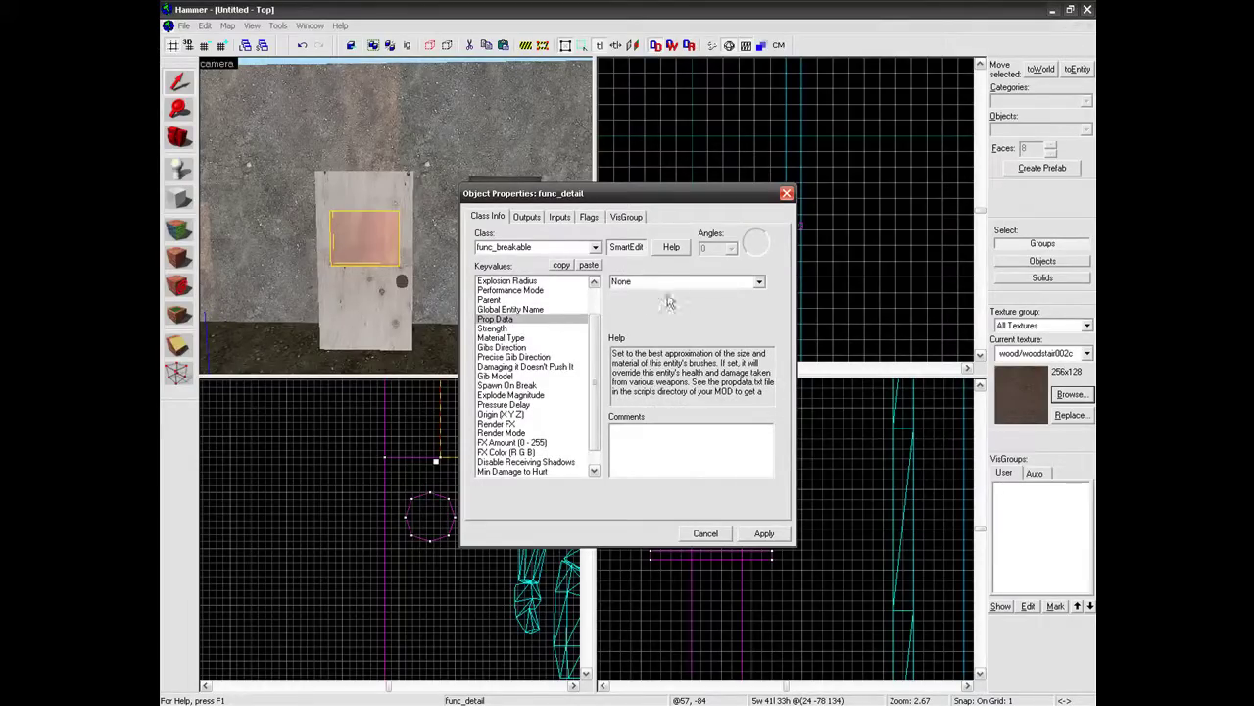
{"action": "left_click", "coordinate": [710, 285]}
{"action": "left_click", "coordinate": [760, 283]}
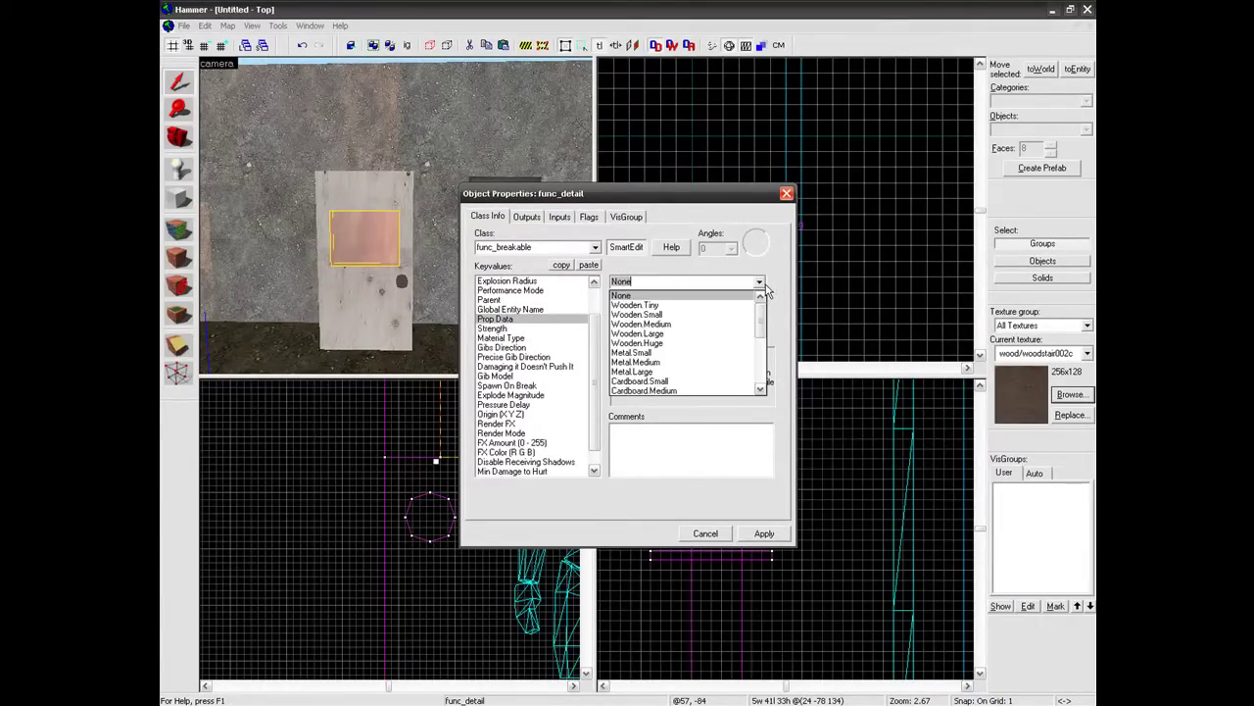
{"action": "scroll", "coordinate": [710, 353], "scroll_direction": "down", "scroll_amount": 4}
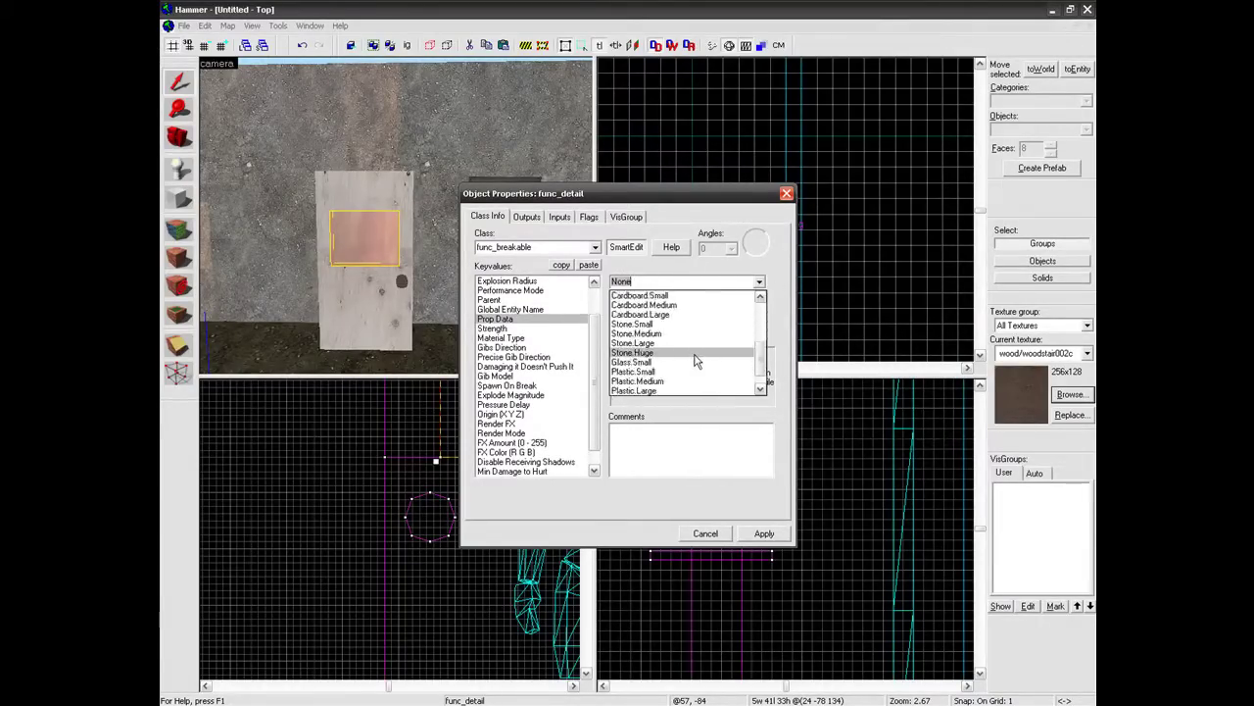
{"action": "left_click", "coordinate": [690, 334]}
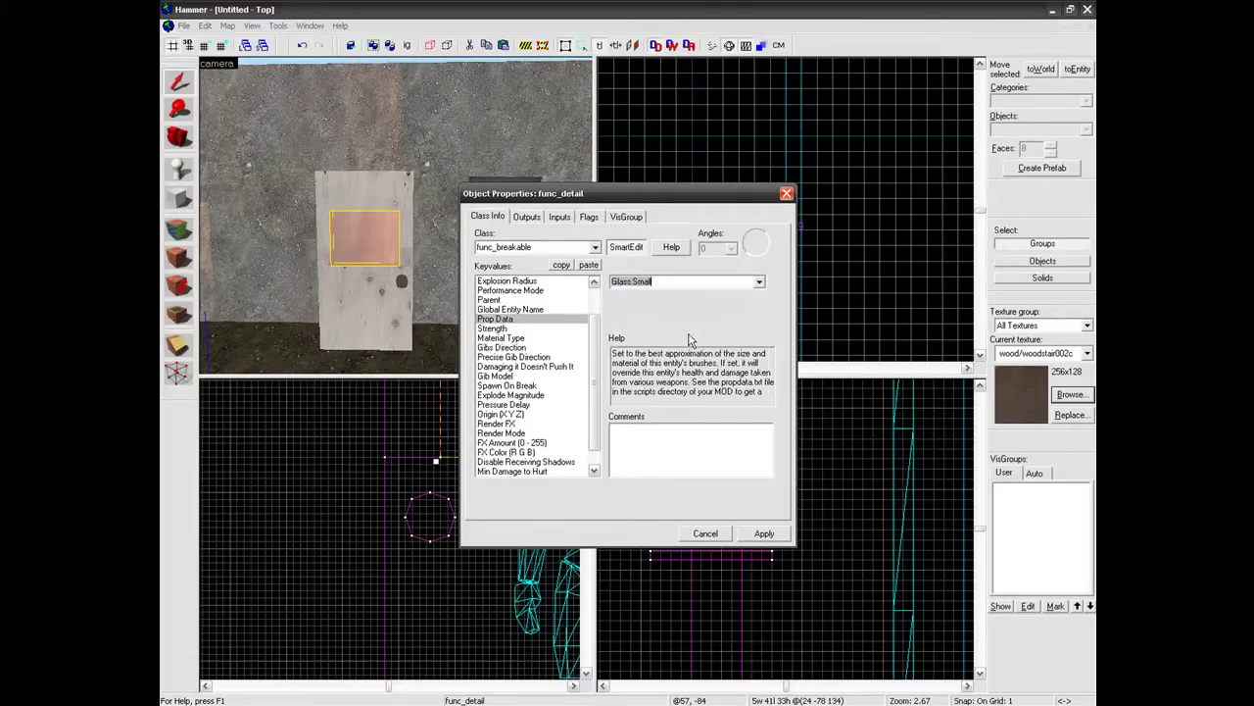
{"action": "left_click", "coordinate": [520, 329]}
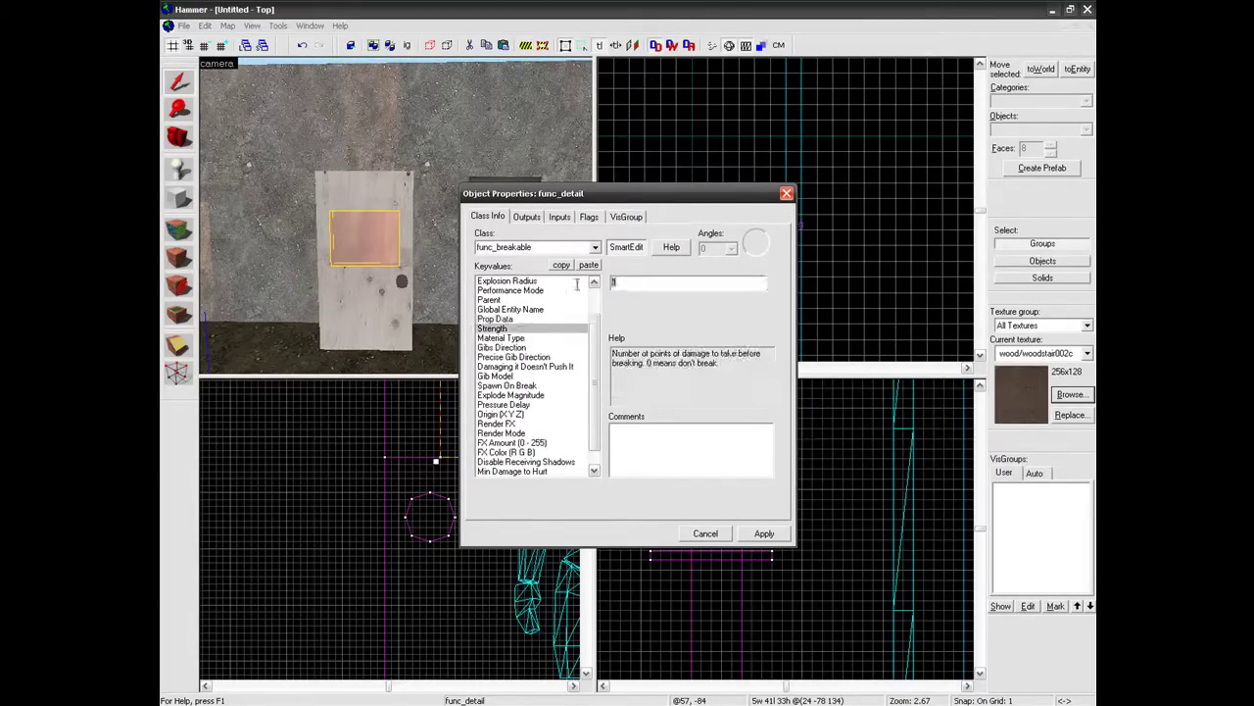
{"action": "left_click", "coordinate": [542, 338]}
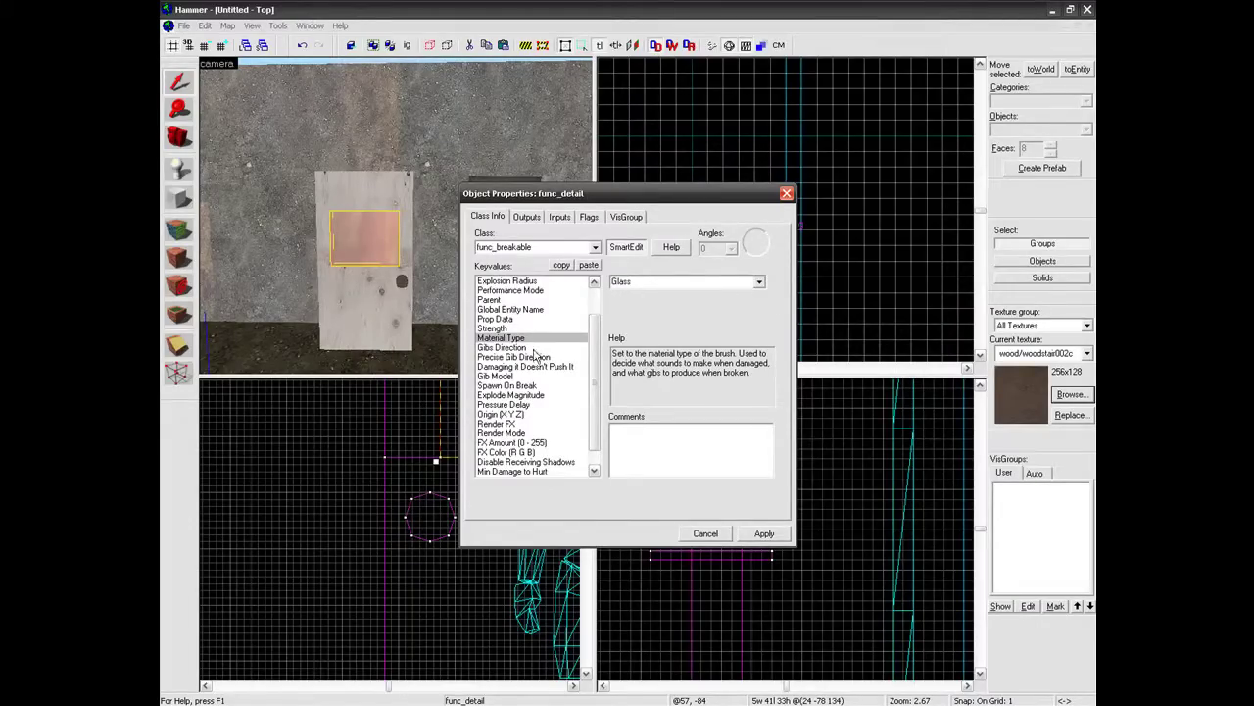
{"action": "left_click_drag", "start_coordinate": [597, 367], "coordinate": [595, 442]}
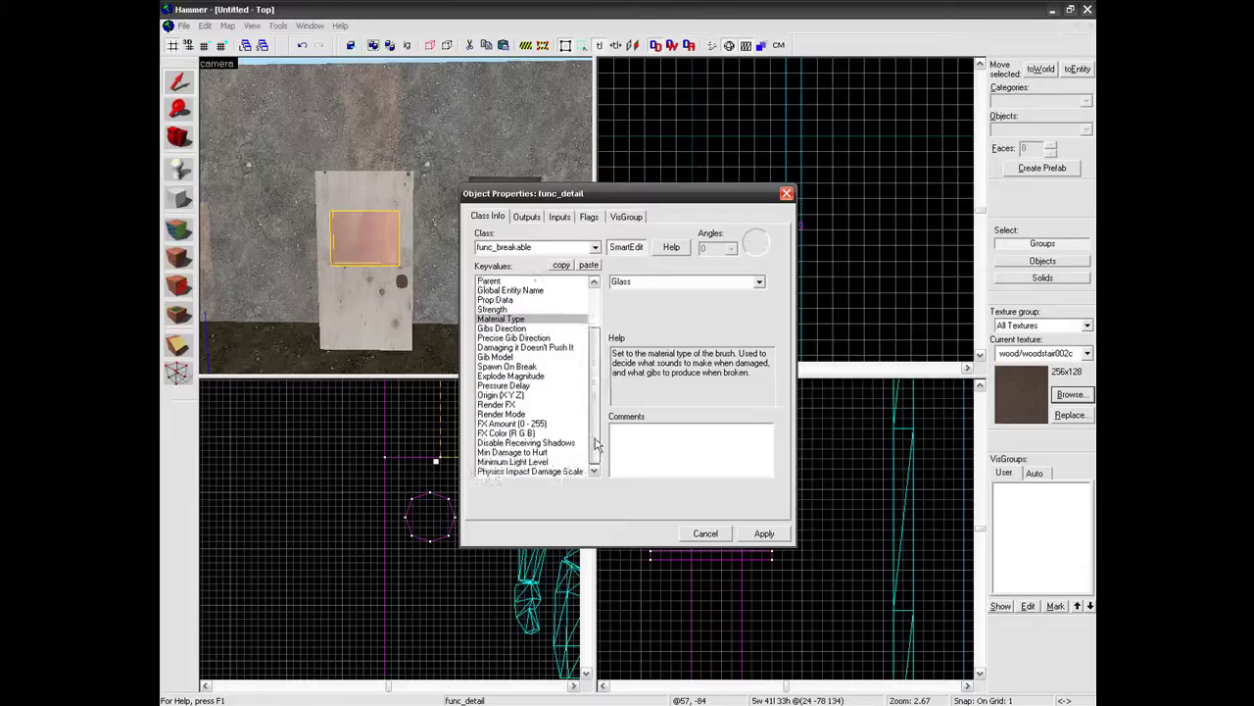
{"action": "left_click", "coordinate": [742, 530]}
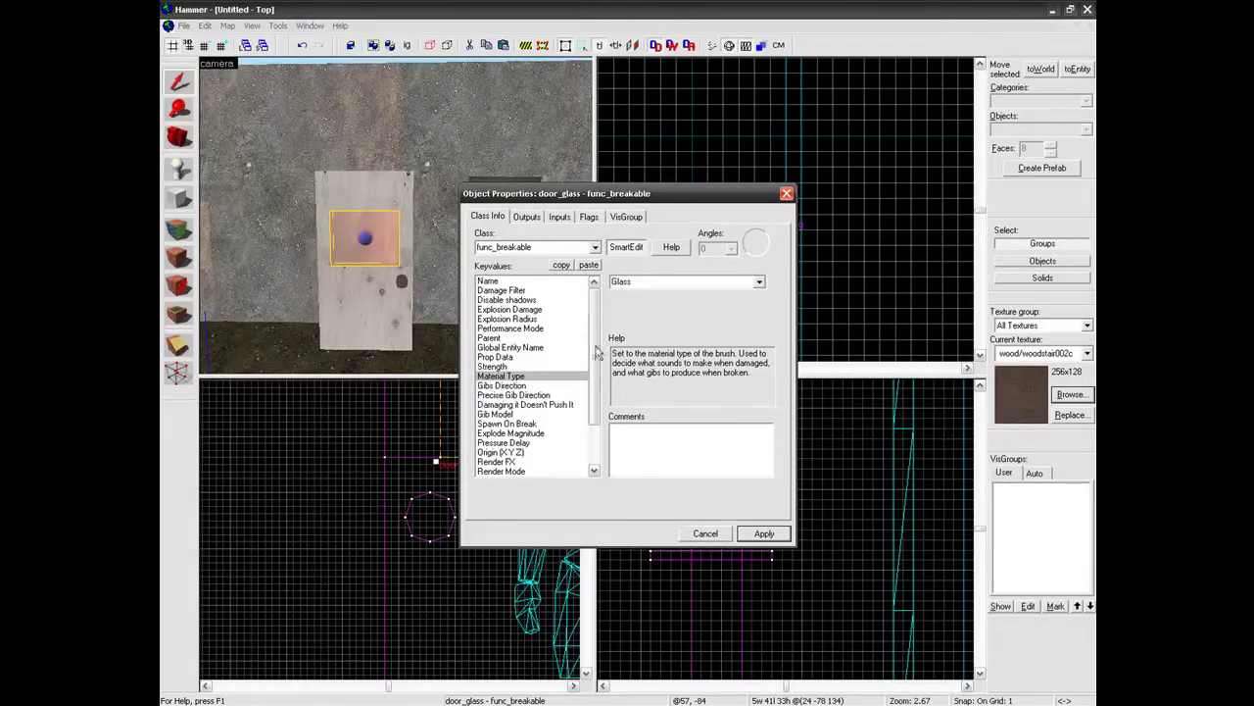
Set the glass entity's parent to the wooden door by picking the door in the 3D view, and apply it.
{"action": "left_click", "coordinate": [493, 338]}
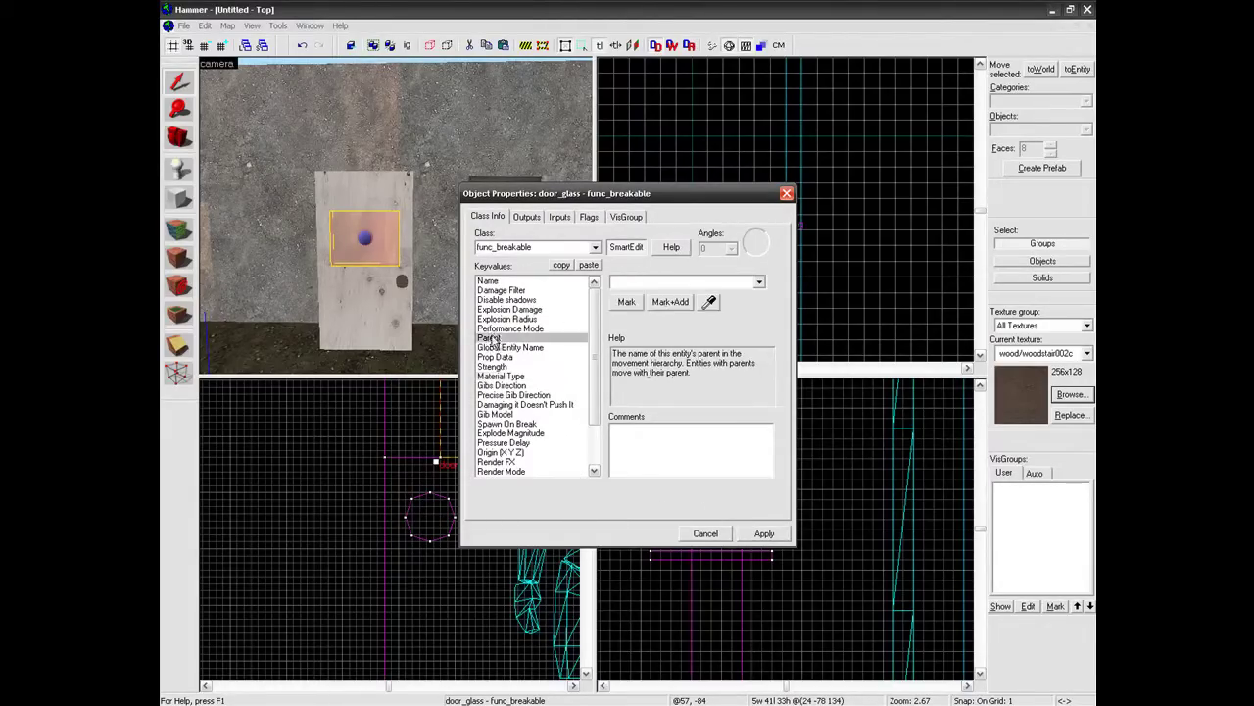
{"action": "left_click", "coordinate": [709, 303]}
{"action": "left_click", "coordinate": [395, 310]}
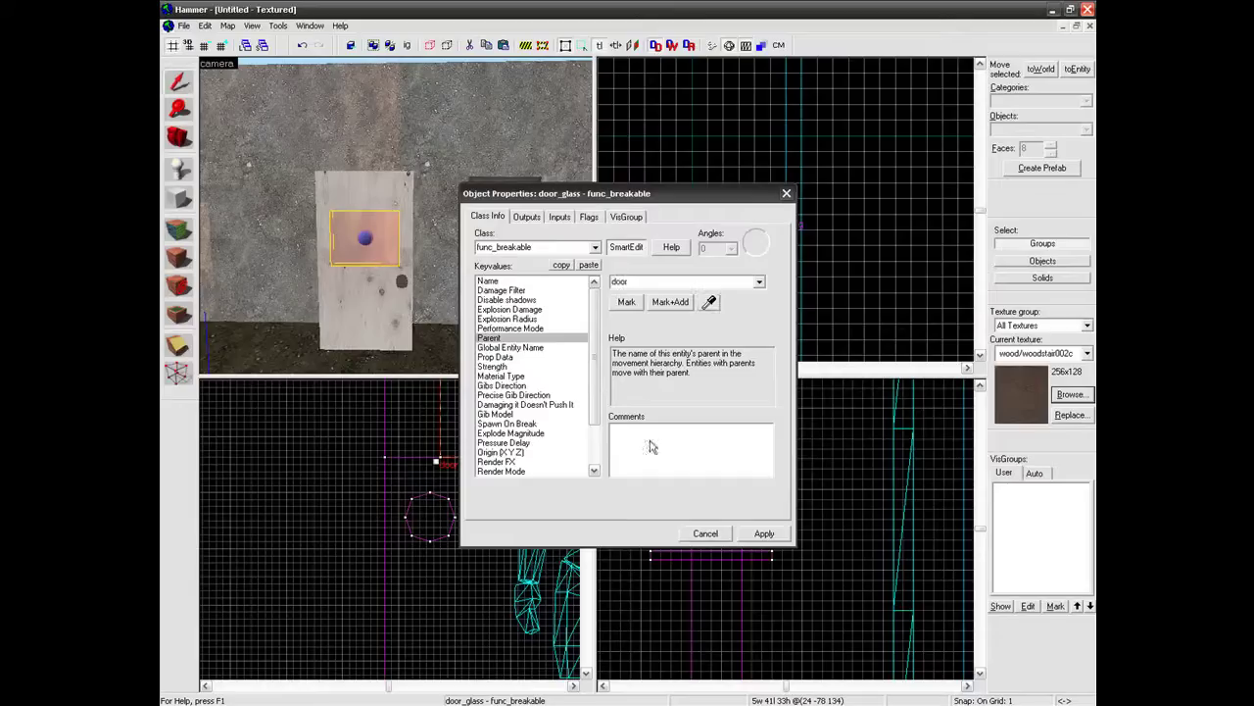
{"action": "left_click", "coordinate": [779, 536]}
{"action": "left_click", "coordinate": [720, 537]}
Select the door together with its glass and move both into the wall, centred on the wall's thickness.
{"action": "left_click", "coordinate": [369, 285], "text": "ctrl"}
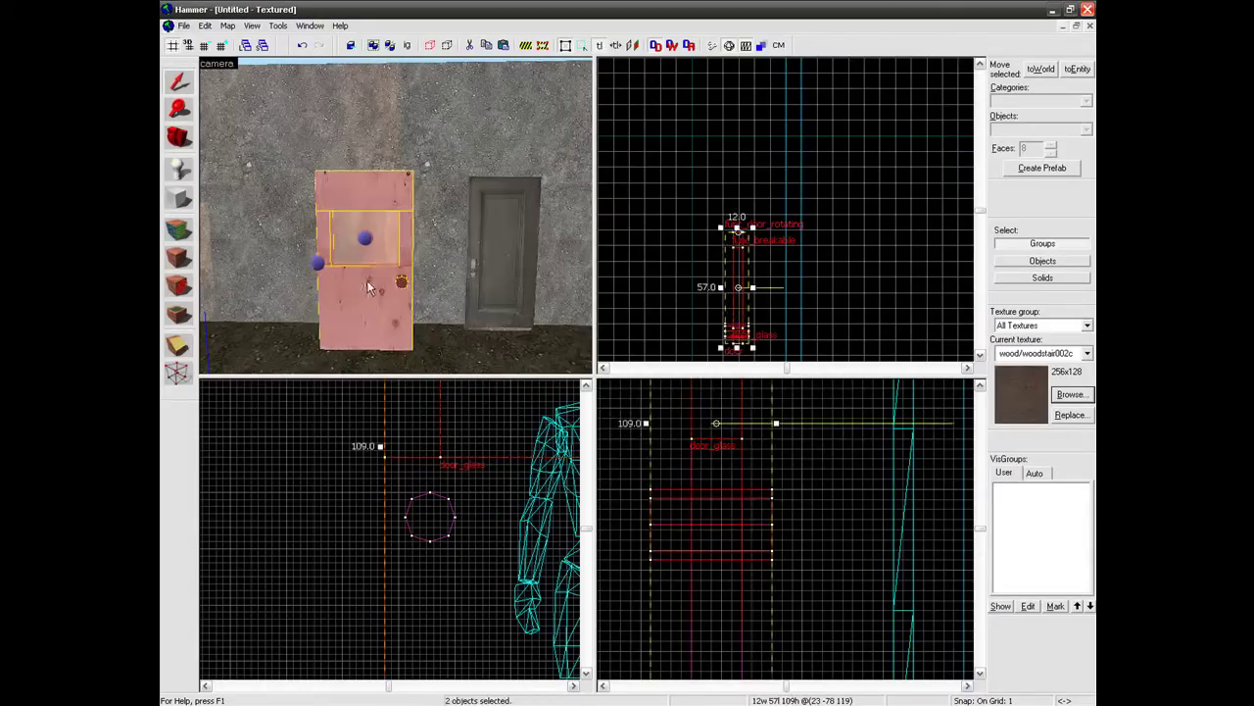
{"action": "scroll", "coordinate": [729, 264], "scroll_direction": "up", "scroll_amount": 4}
{"action": "left_click_drag", "start_coordinate": [745, 252], "coordinate": [863, 172]}
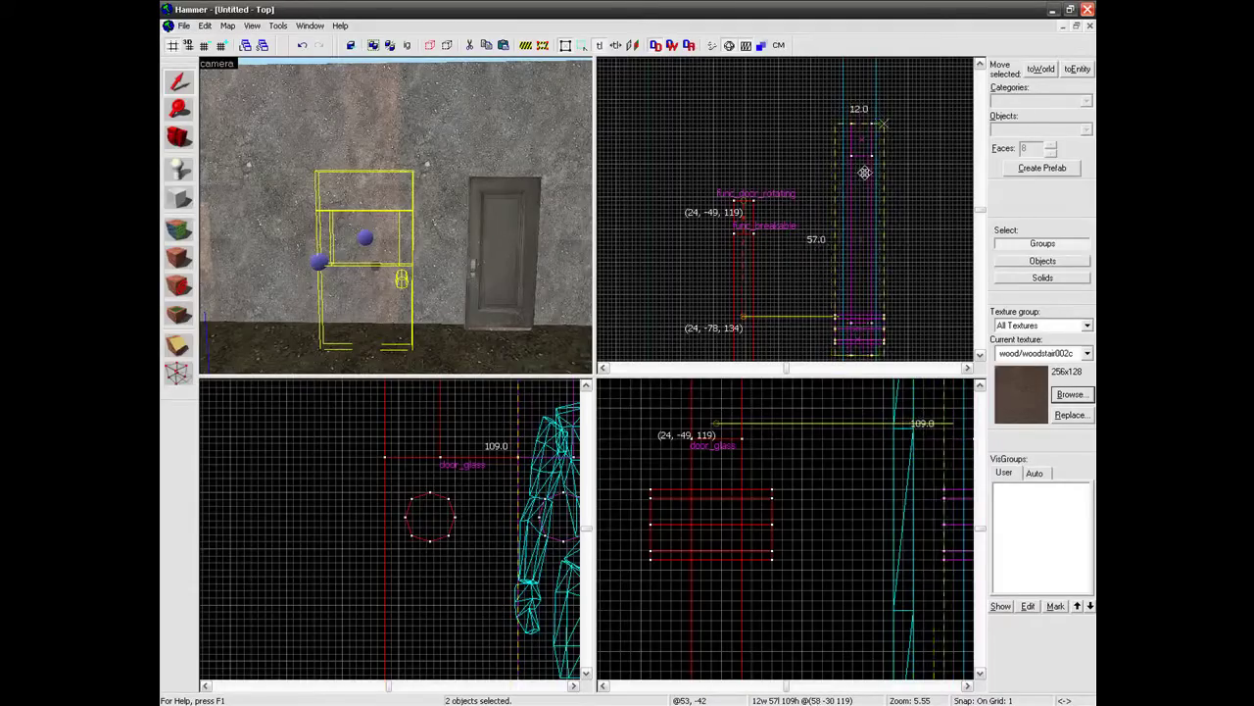
Select the wall and split it vertically along the custom door's knob-side edge with the Clipping tool, keeping both parts.
{"action": "left_click", "coordinate": [385, 148]}
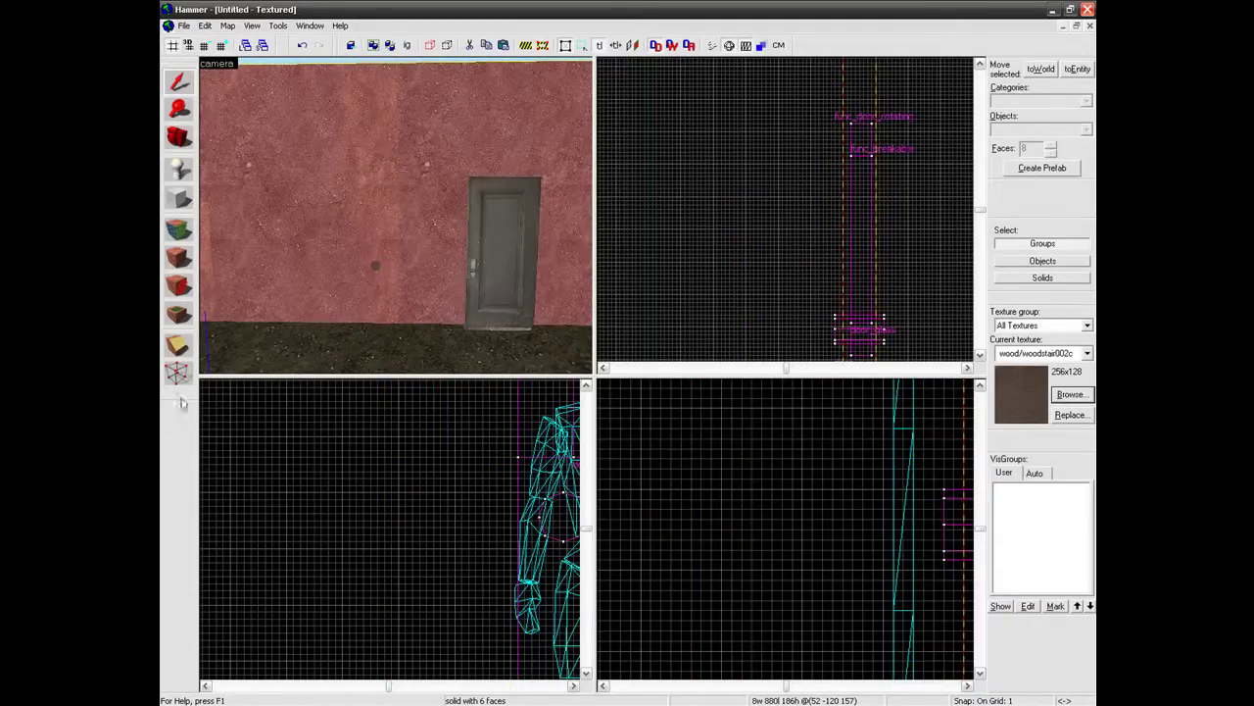
{"action": "left_click", "coordinate": [185, 342]}
{"action": "scroll", "coordinate": [699, 527], "scroll_direction": "down", "scroll_amount": 5}
{"action": "scroll", "coordinate": [507, 588], "scroll_direction": "down", "scroll_amount": 14}
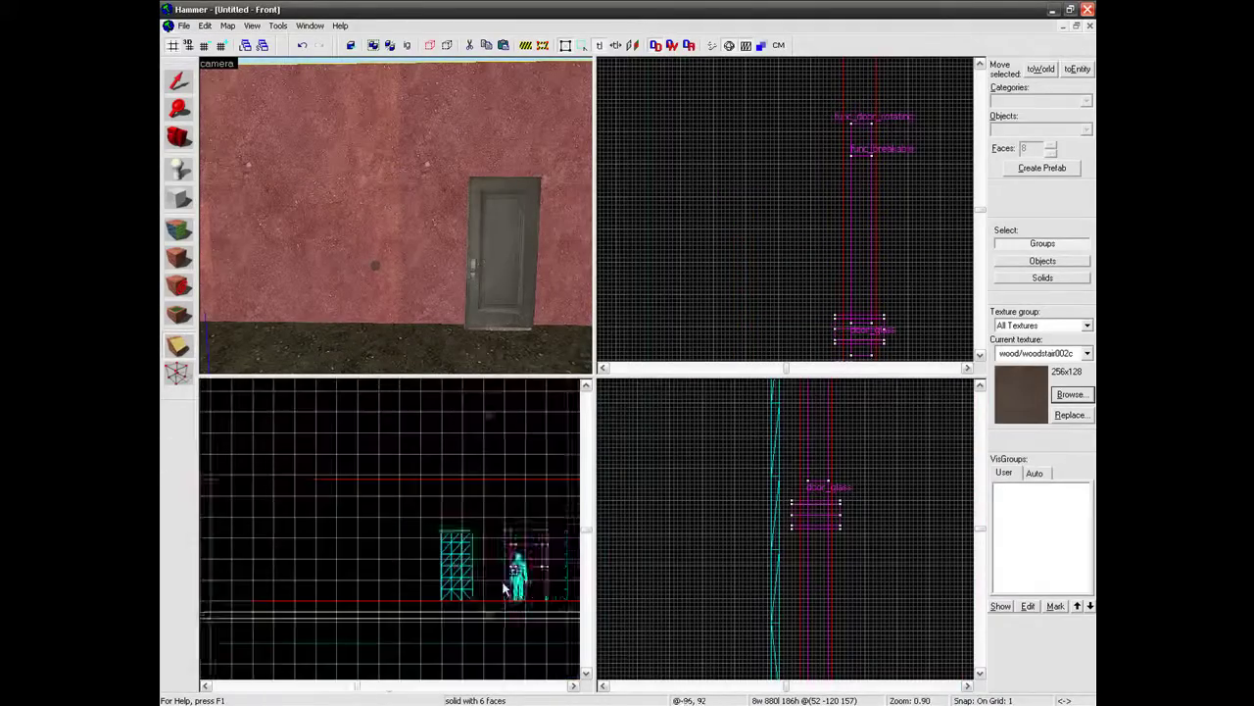
{"action": "key", "text": "Left"}
{"action": "scroll", "coordinate": [464, 540], "scroll_direction": "up", "scroll_amount": 10}
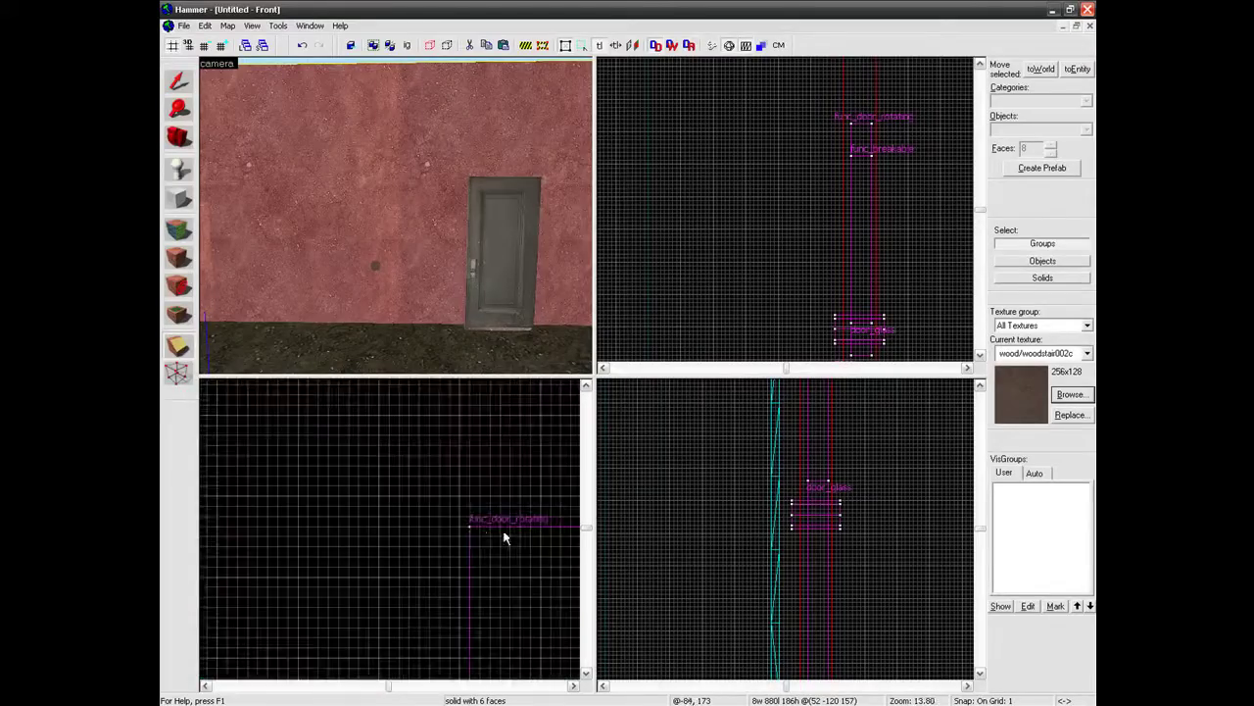
{"action": "scroll", "coordinate": [465, 514], "scroll_direction": "down", "scroll_amount": 8}
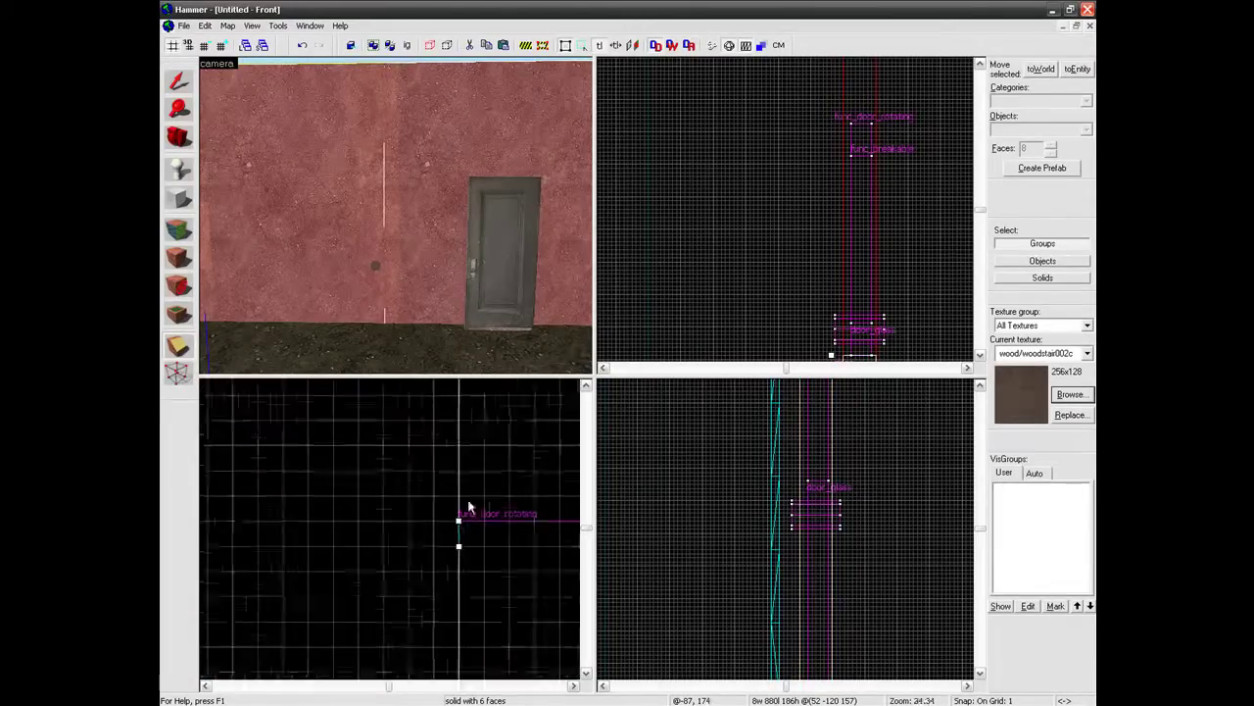
{"action": "left_click", "coordinate": [178, 348]}
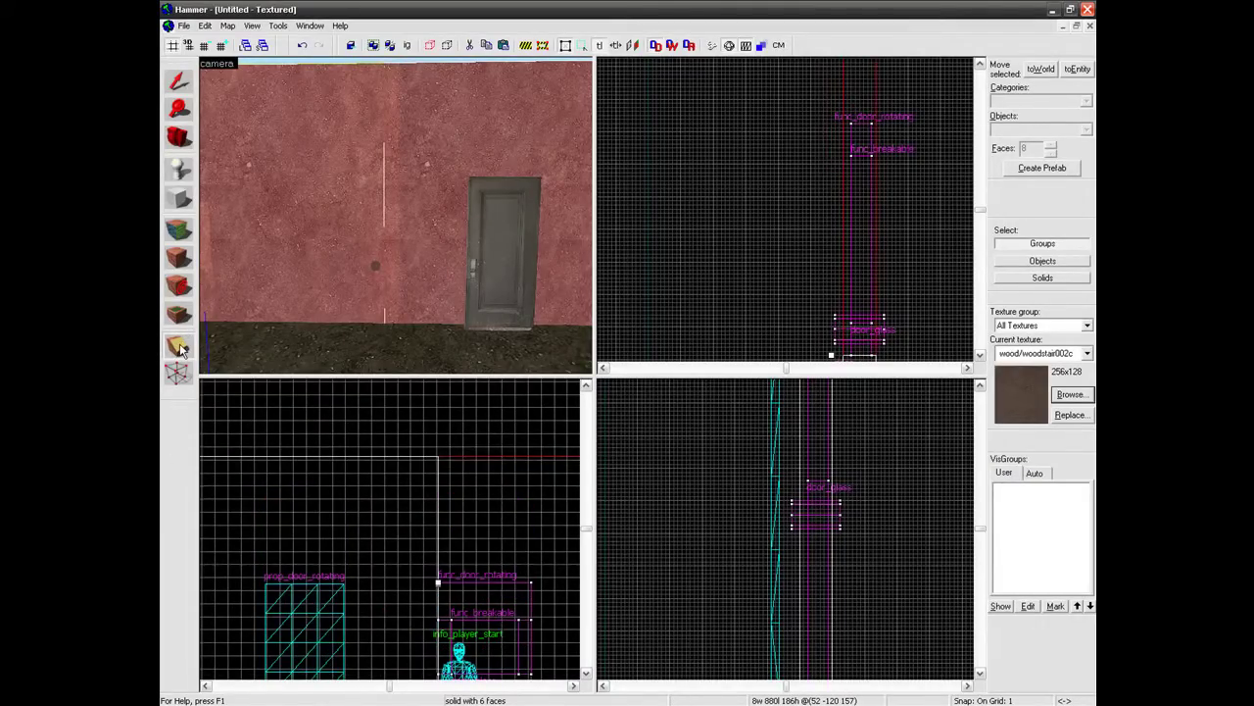
{"action": "scroll", "coordinate": [451, 504], "scroll_direction": "up", "scroll_amount": 5}
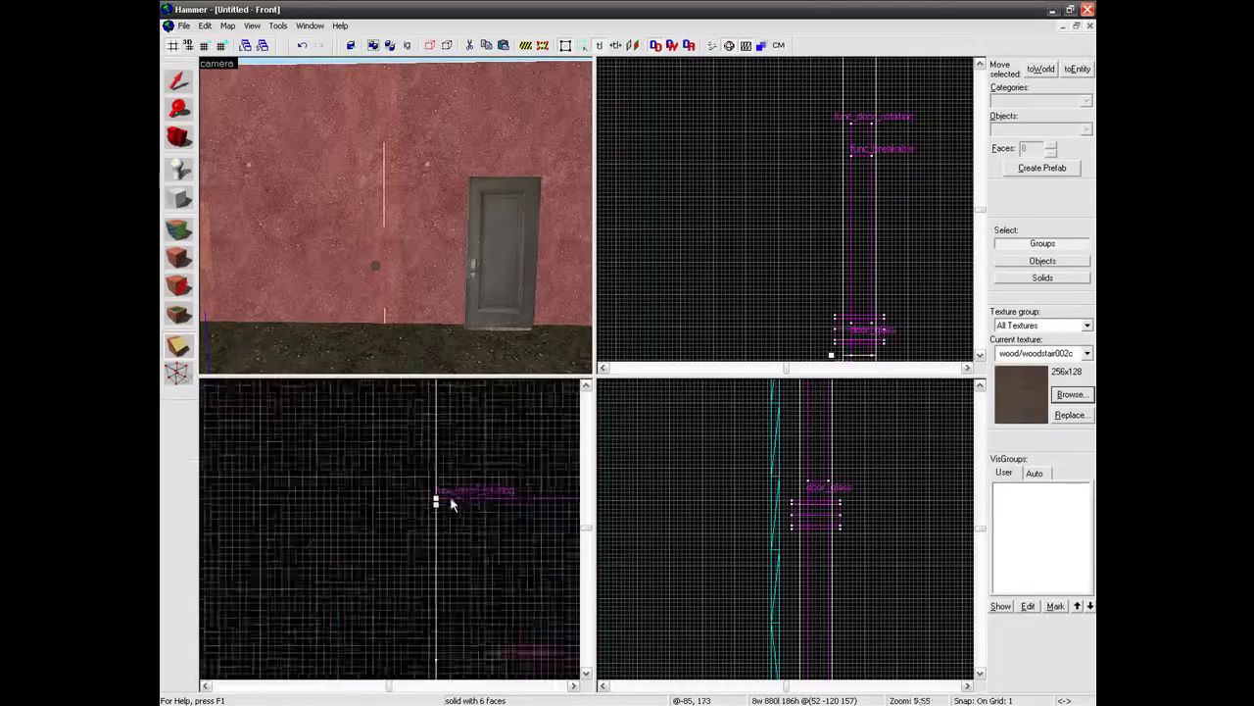
{"action": "scroll", "coordinate": [449, 499], "scroll_direction": "down", "scroll_amount": 12}
{"action": "key", "text": "Return"}
Split the wall horizontally along the door's top edge, keeping both parts of each piece.
{"action": "scroll", "coordinate": [440, 498], "scroll_direction": "up", "scroll_amount": 14}
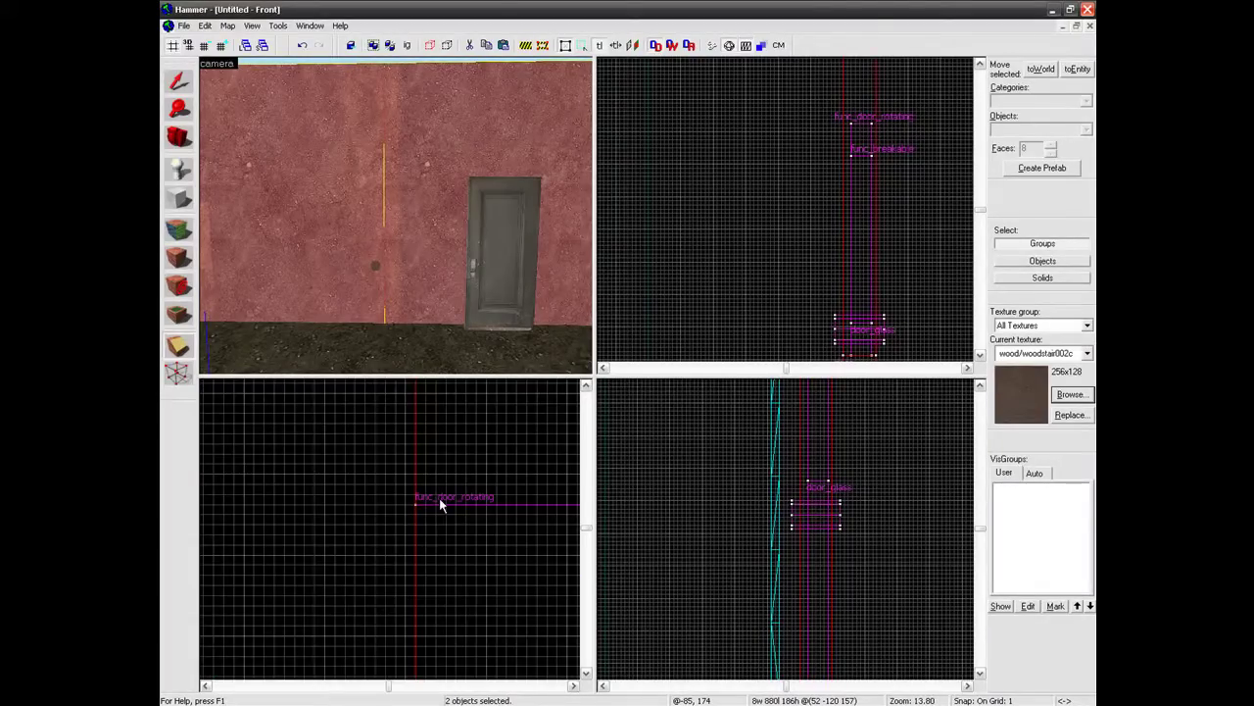
{"action": "left_click_drag", "start_coordinate": [439, 502], "coordinate": [477, 504]}
{"action": "key", "text": "Return"}
{"action": "scroll", "coordinate": [494, 511], "scroll_direction": "down", "scroll_amount": 6}
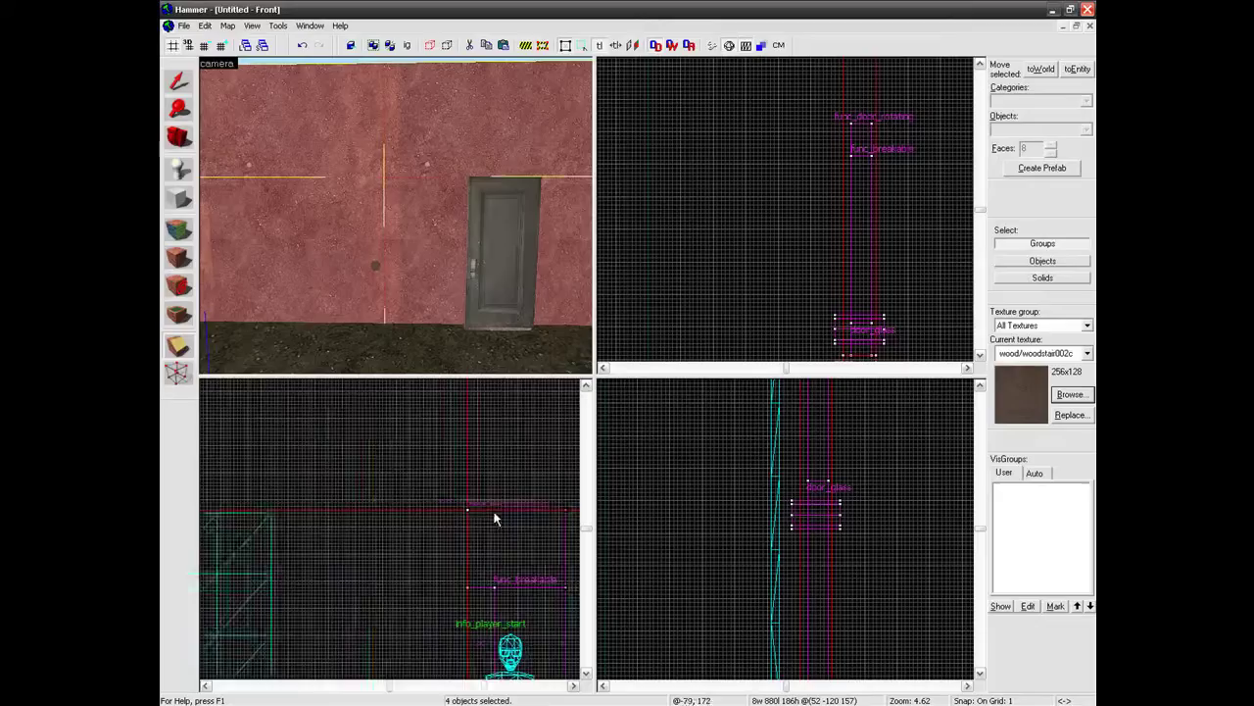
Split the wall along the door's hinge-side edge, remove the section covering the door, and clear the selection.
{"action": "scroll", "coordinate": [460, 515], "scroll_direction": "up", "scroll_amount": 5}
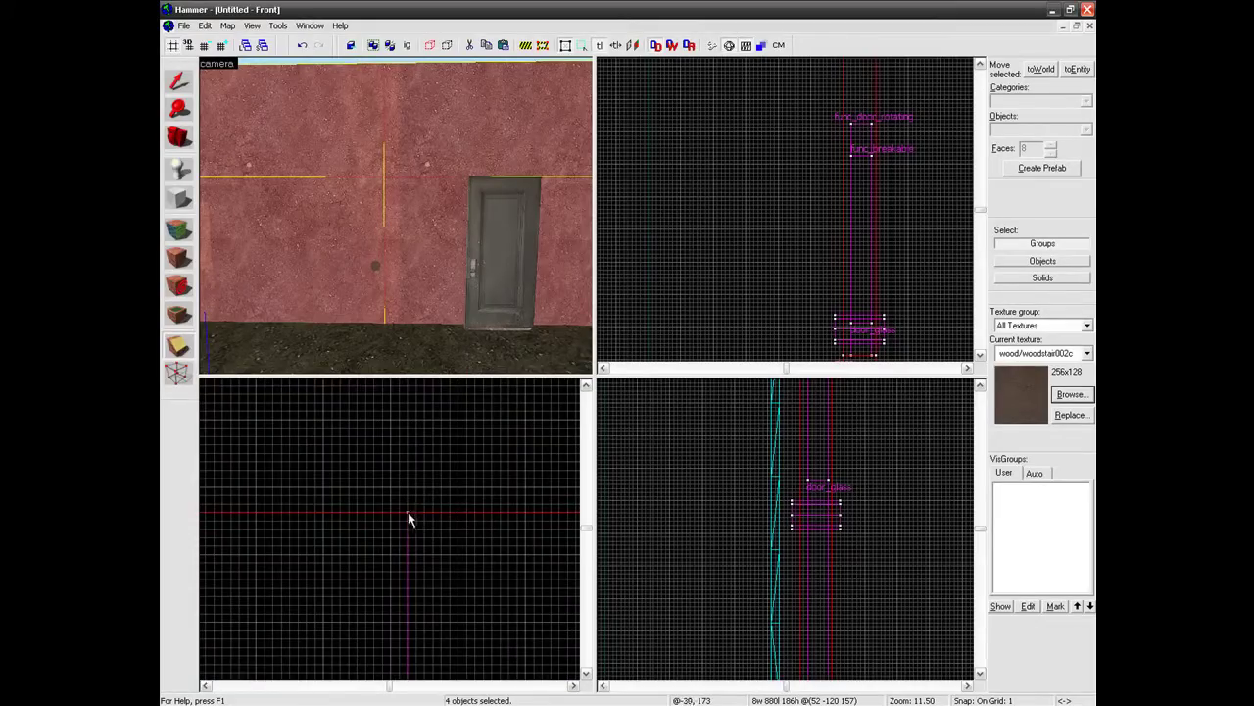
{"action": "left_click", "coordinate": [408, 513], "text": "ctrl"}
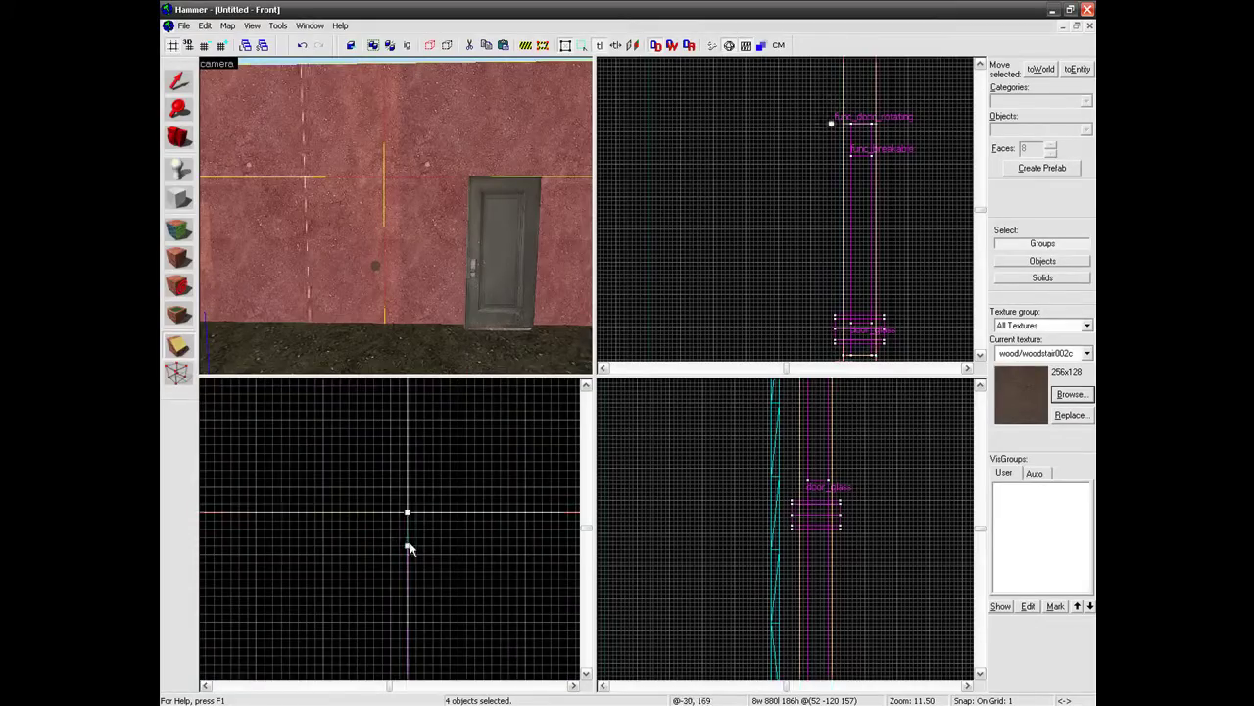
{"action": "left_click", "coordinate": [180, 82]}
{"action": "left_click", "coordinate": [368, 243]}
{"action": "key", "text": "Escape"}
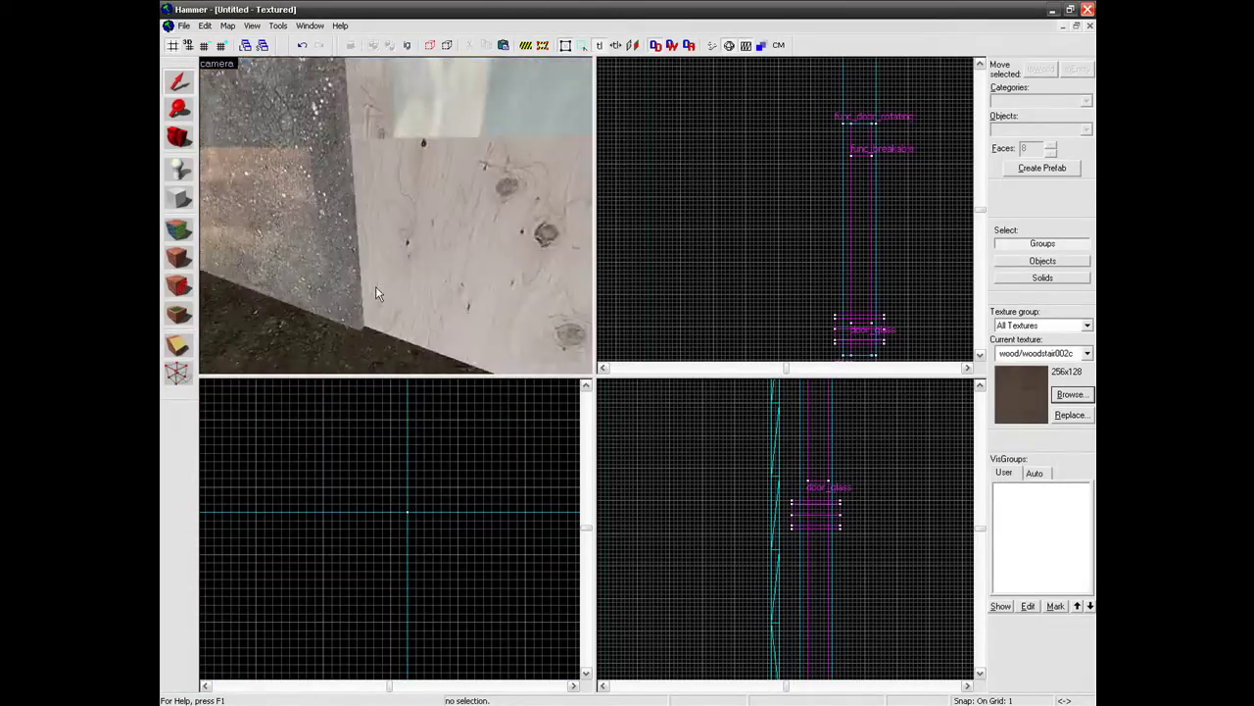
Delete the gray prop_door_rotating door standing in front of the wall beside the custom door.
{"action": "key", "text": "s"}
{"action": "key", "text": "w"}
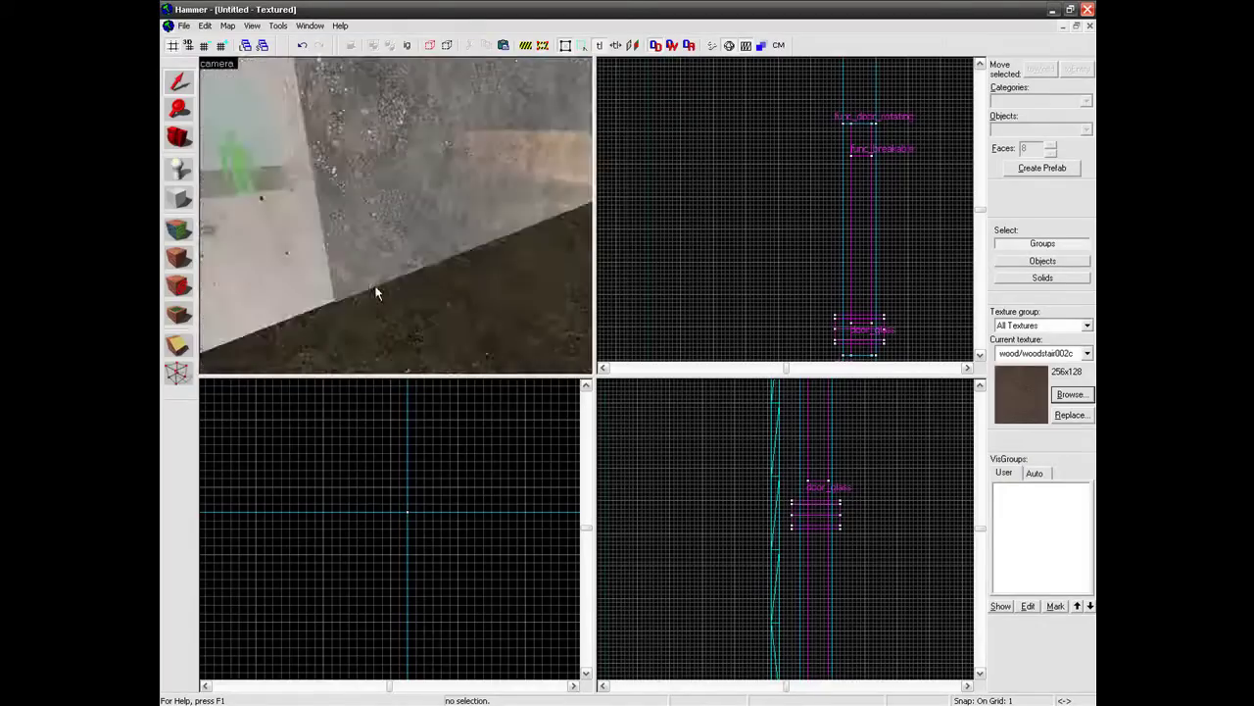
{"action": "key", "text": "s"}
{"action": "key", "text": "w"}
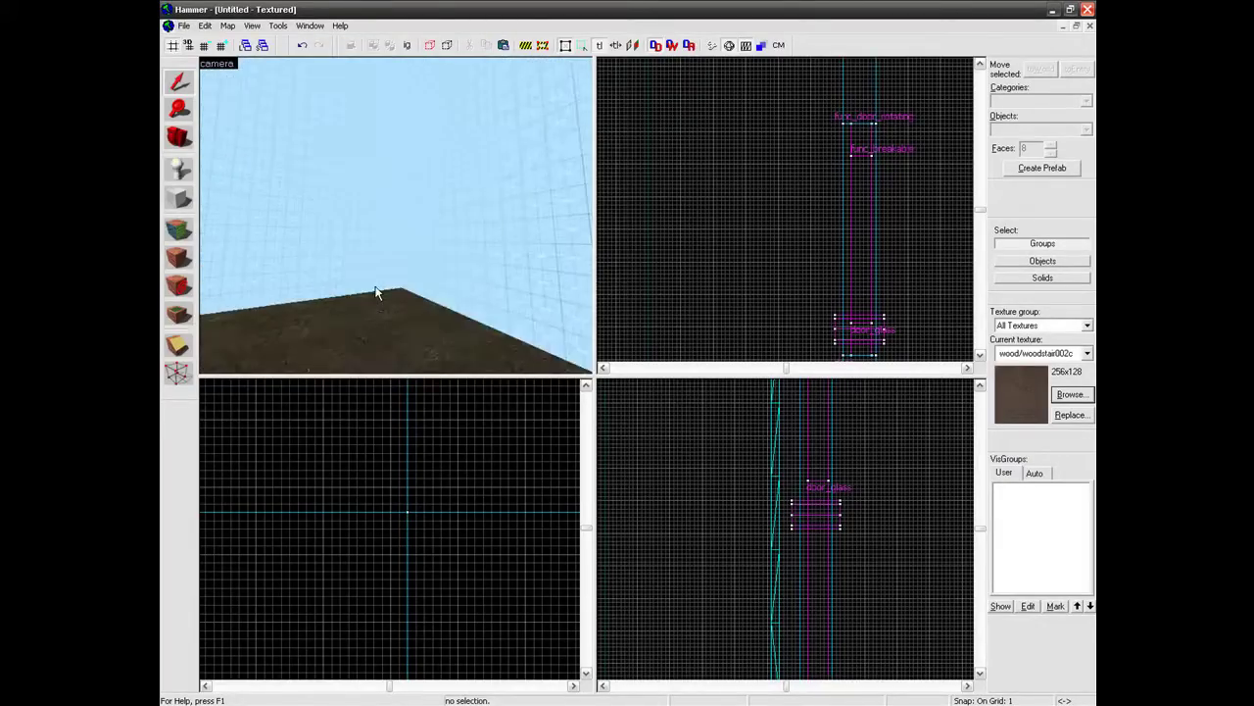
{"action": "key", "text": "s"}
{"action": "key", "text": "z"}
{"action": "left_click", "coordinate": [418, 258]}
{"action": "key", "text": "Delete"}
{"action": "key", "text": "z"}
{"action": "key", "text": "w"}
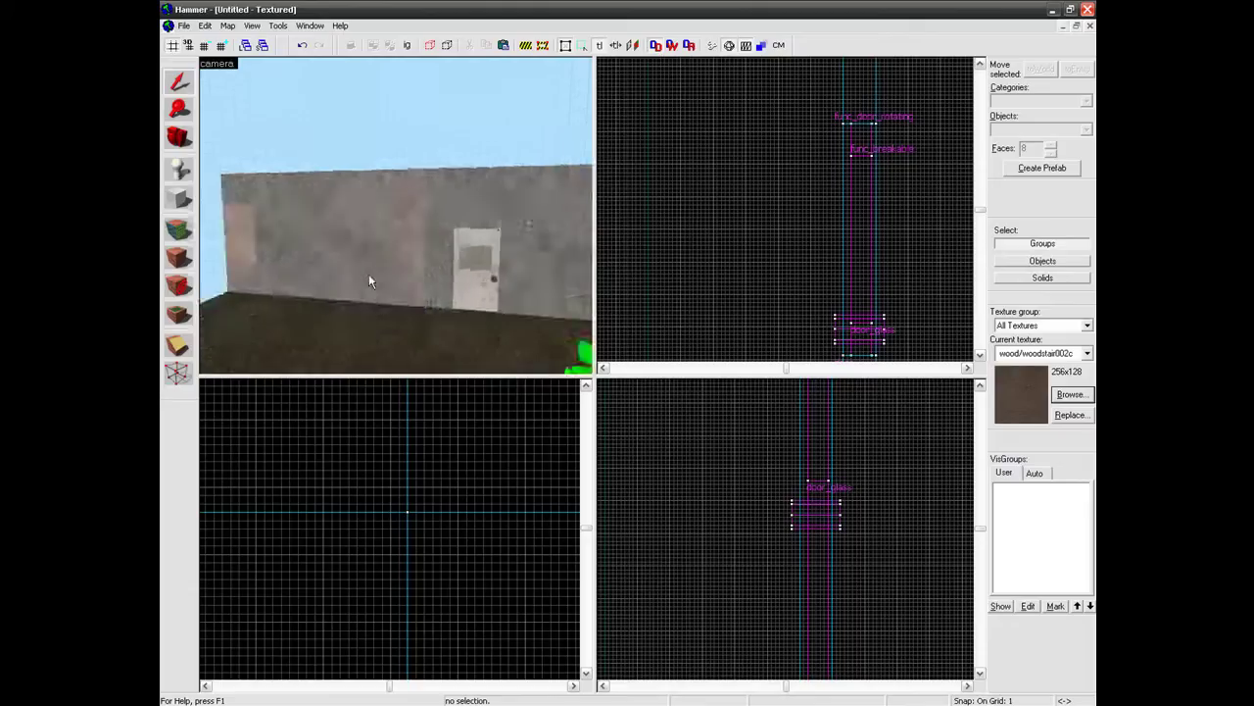
Look over the custom door fitted into the wall's doorway from near and far in the 3D view.
{"action": "key", "text": "w"}
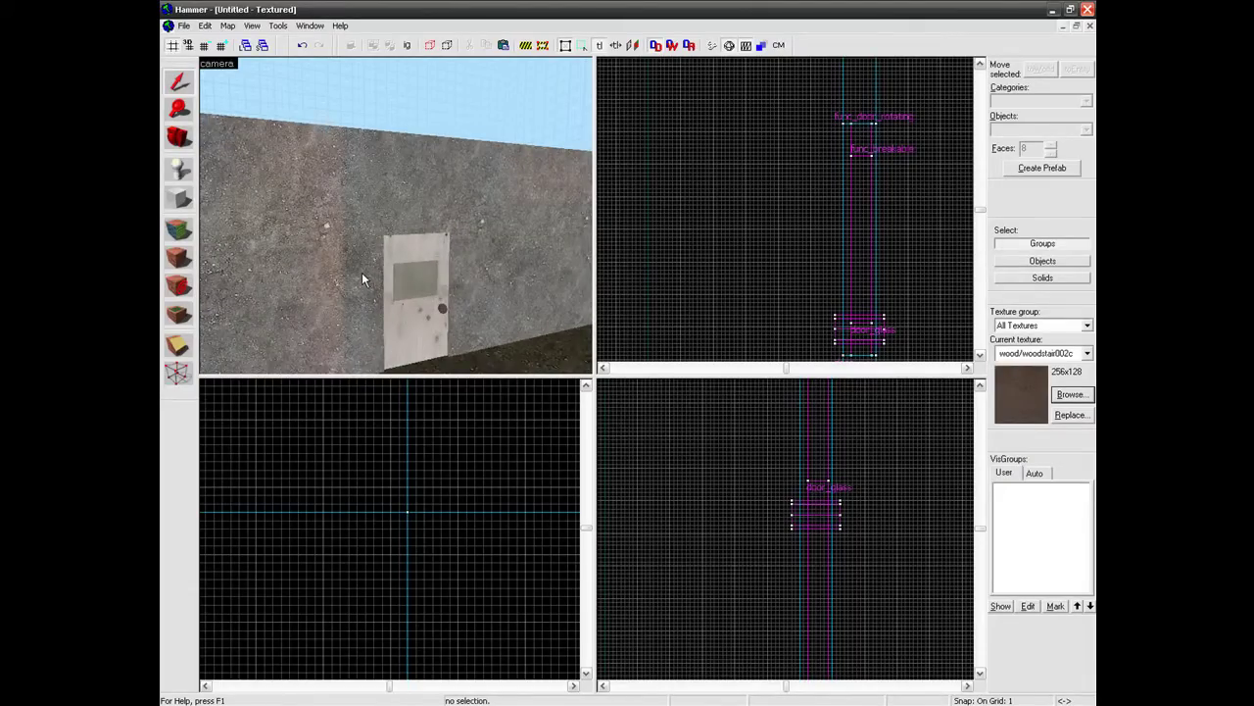
{"action": "scroll", "coordinate": [362, 274], "scroll_direction": "down", "scroll_amount": 4}
{"action": "scroll", "coordinate": [365, 275], "scroll_direction": "up", "scroll_amount": 6}
{"action": "scroll", "coordinate": [416, 319], "scroll_direction": "down", "scroll_amount": 4}
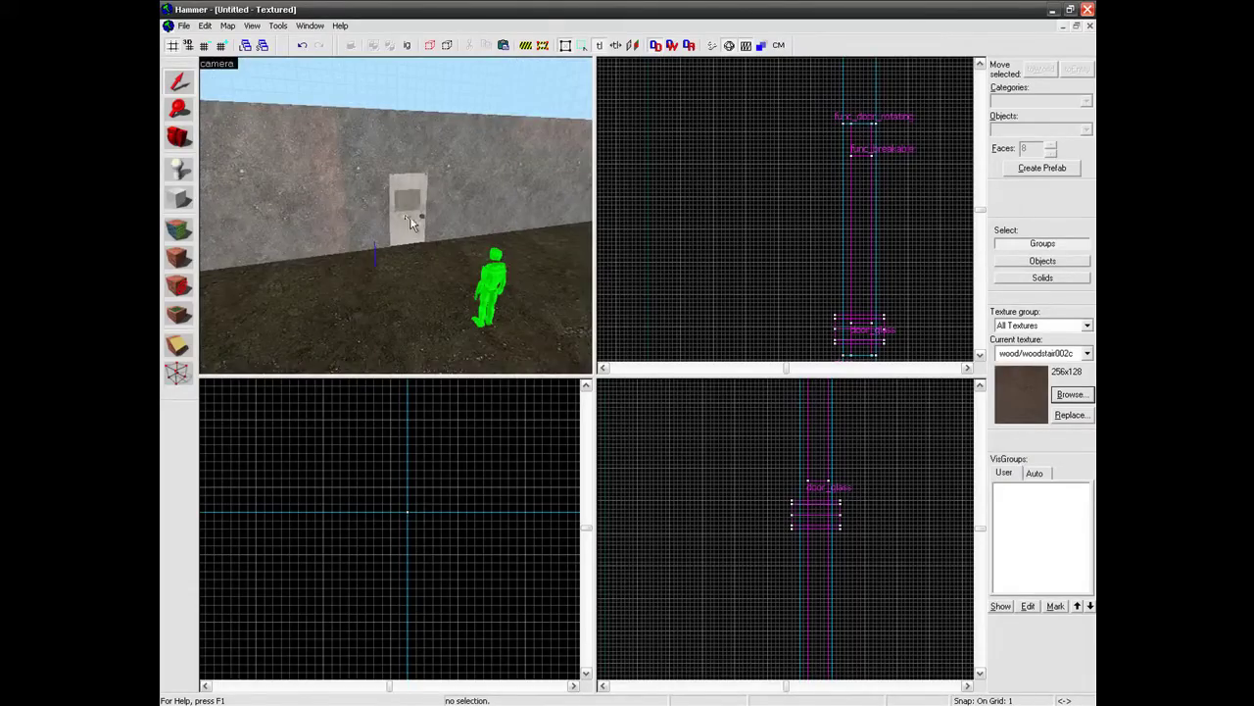
{"action": "scroll", "coordinate": [418, 196], "scroll_direction": "up", "scroll_amount": 6}
{"action": "scroll", "coordinate": [416, 225], "scroll_direction": "down", "scroll_amount": 5}
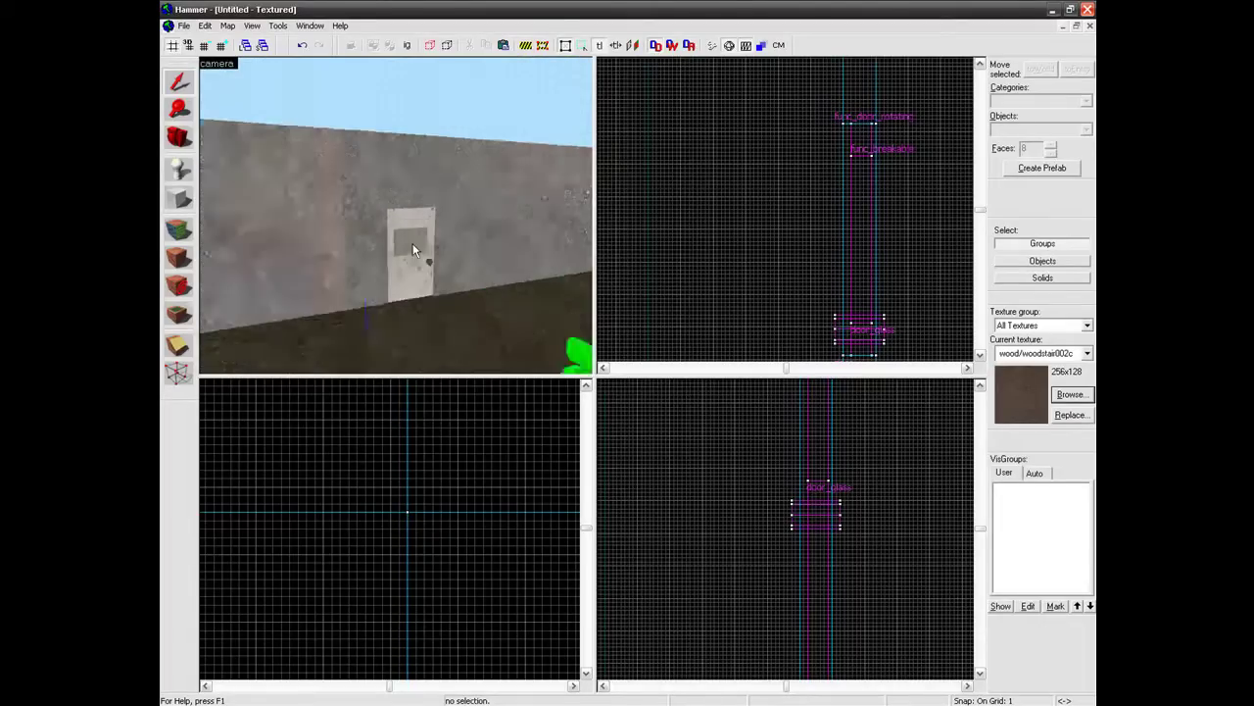
{"action": "scroll", "coordinate": [413, 249], "scroll_direction": "up", "scroll_amount": 3}
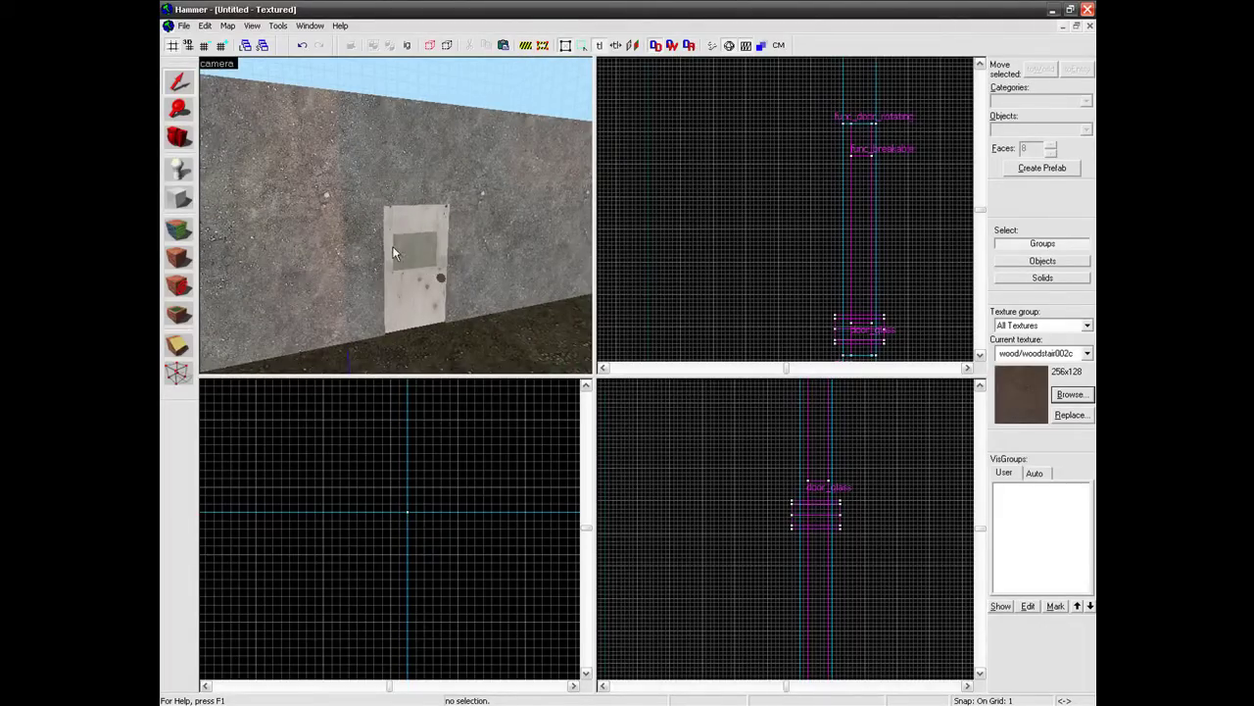
Create a 6 by 3 unit block, 109 units high, in wood/woodstair002c, clear of the wall near the door.
{"action": "left_click", "coordinate": [325, 255]}
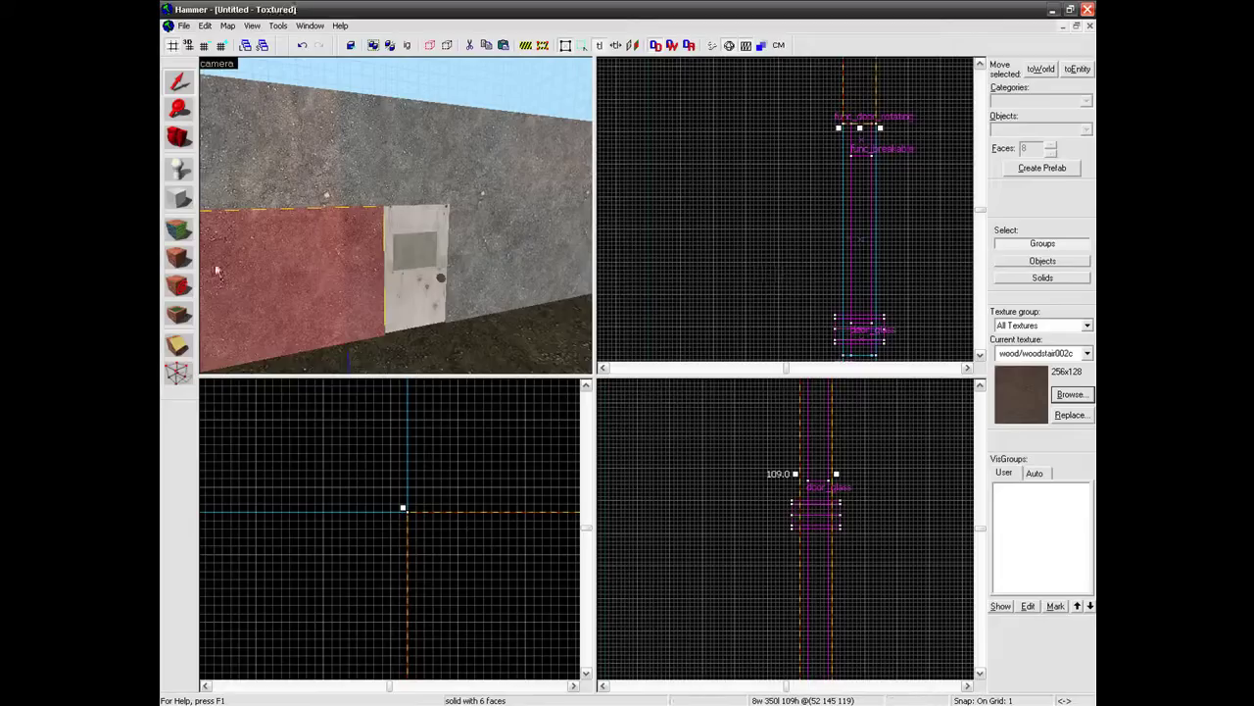
{"action": "left_click", "coordinate": [181, 199]}
{"action": "left_click", "coordinate": [1086, 131]}
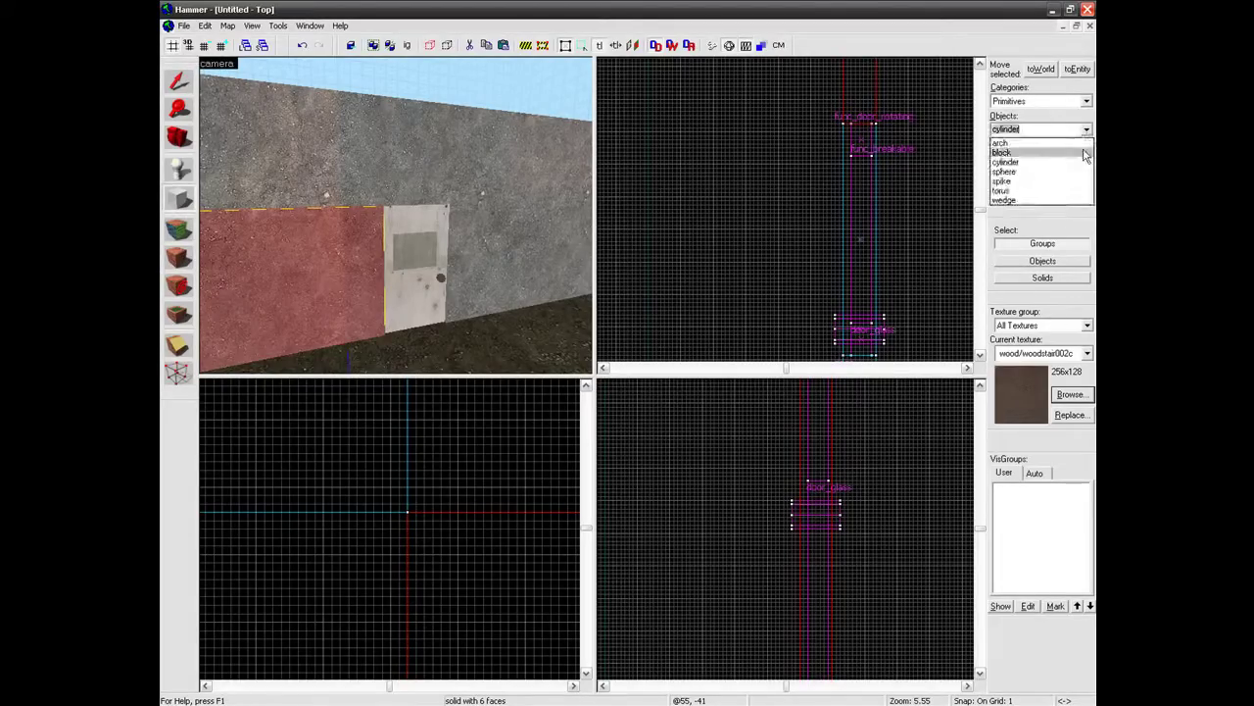
{"action": "left_click", "coordinate": [1083, 154]}
{"action": "scroll", "coordinate": [787, 188], "scroll_direction": "down", "scroll_amount": 5}
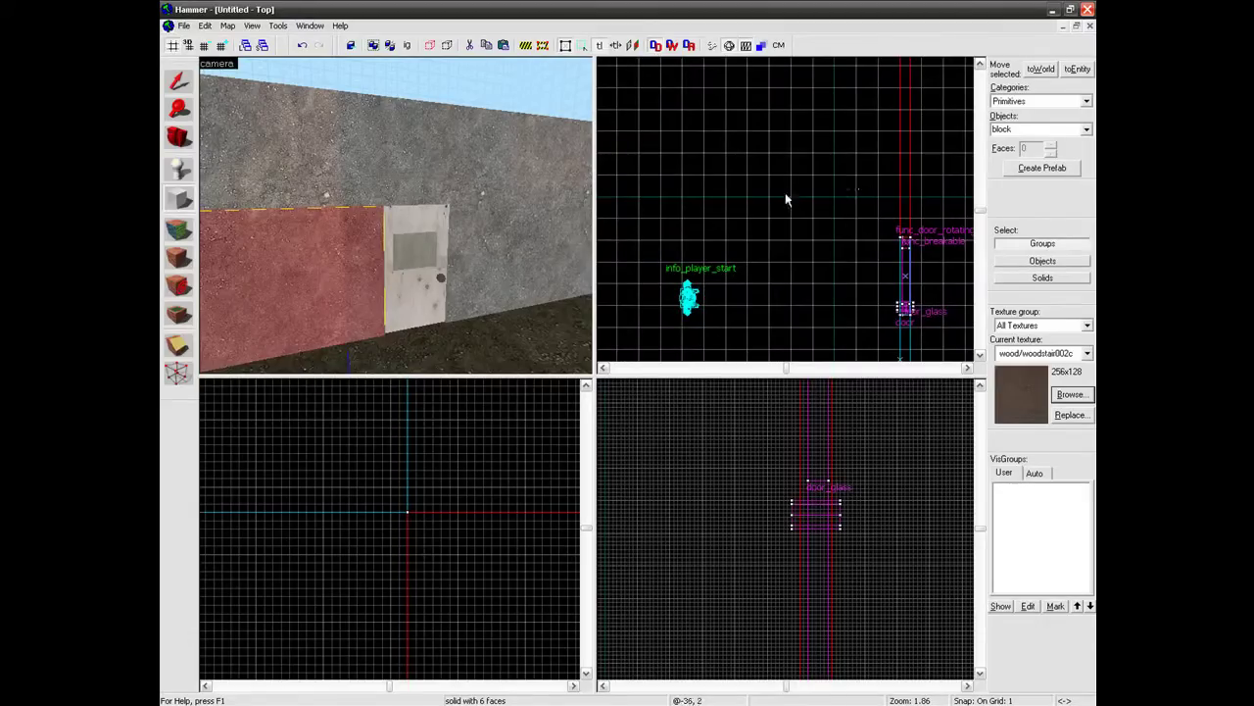
{"action": "scroll", "coordinate": [787, 193], "scroll_direction": "up", "scroll_amount": 4}
{"action": "left_click_drag", "start_coordinate": [792, 186], "coordinate": [815, 195]}
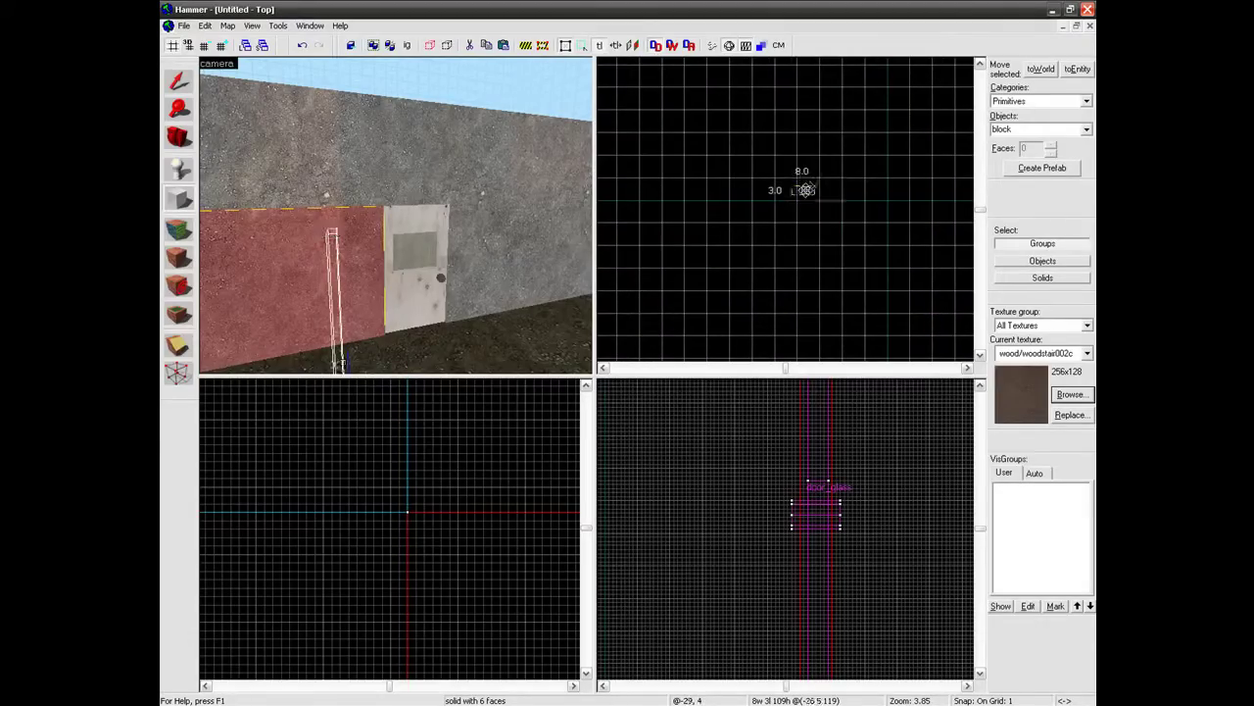
{"action": "scroll", "coordinate": [805, 190], "scroll_direction": "up", "scroll_amount": 9}
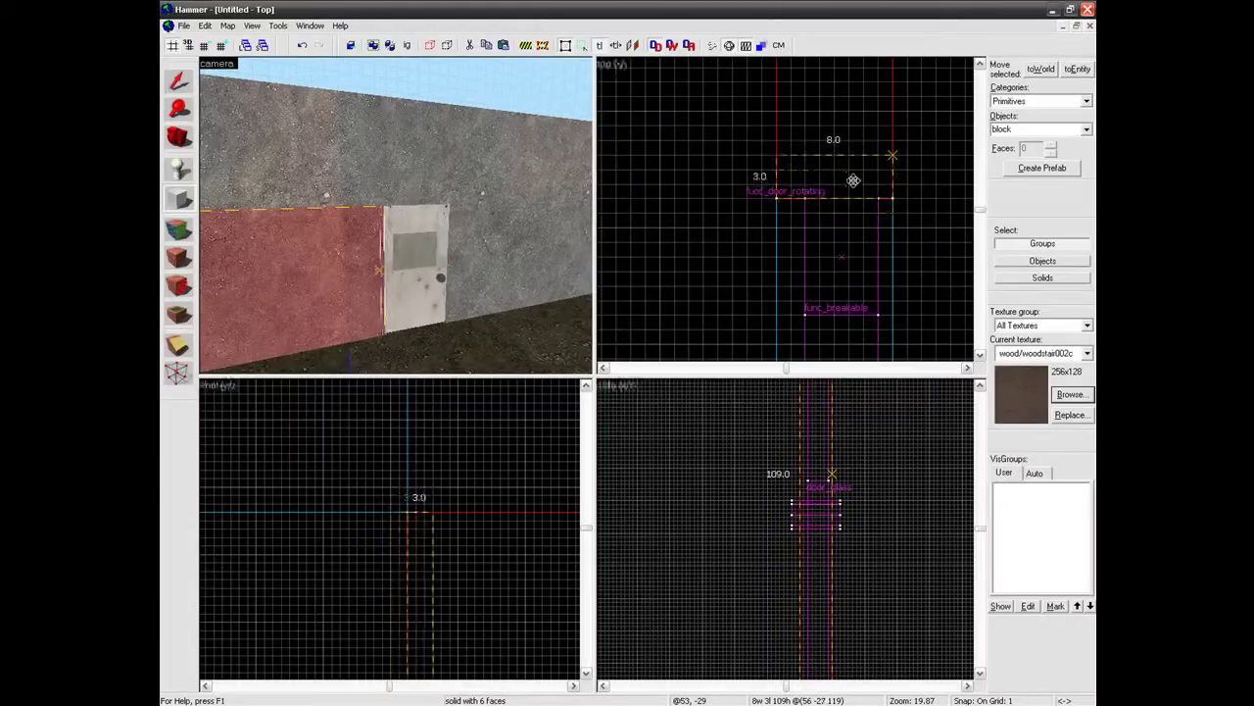
{"action": "left_click_drag", "start_coordinate": [854, 161], "coordinate": [702, 162]}
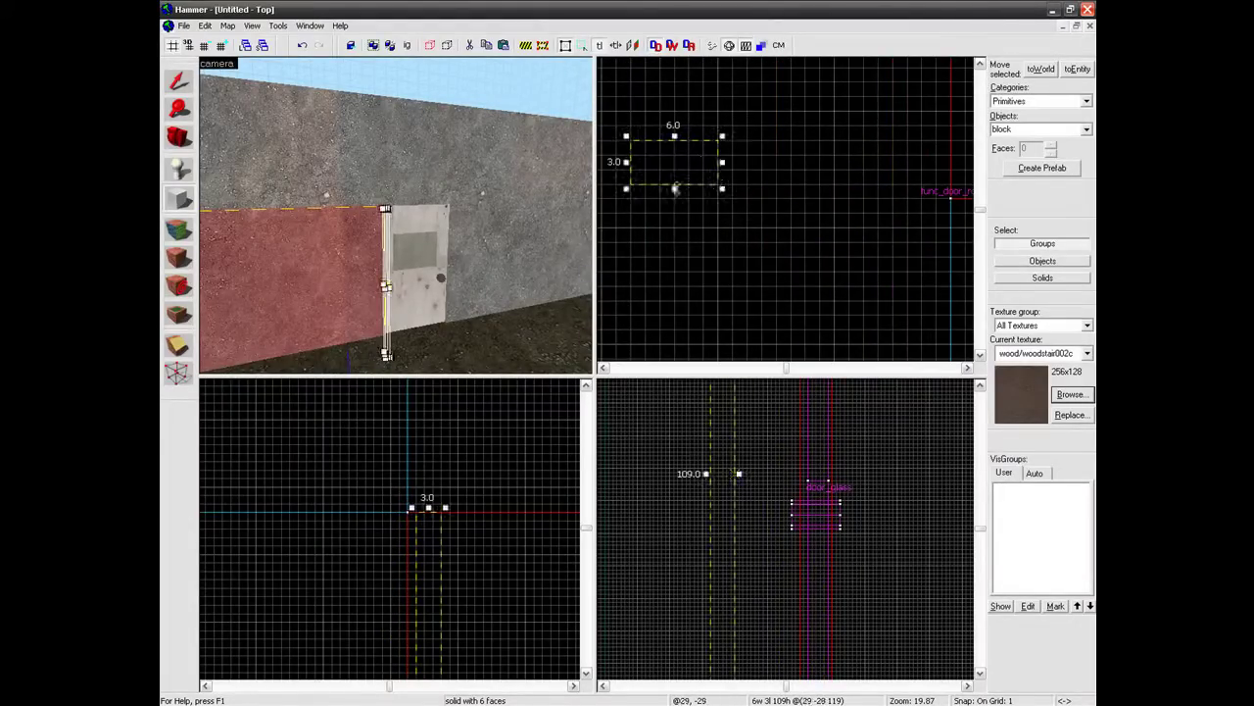
{"action": "left_click", "coordinate": [177, 84]}
Shorten the wooden block to 43 units high and move it farther out from the wall.
{"action": "scroll", "coordinate": [457, 627], "scroll_direction": "down", "scroll_amount": 3}
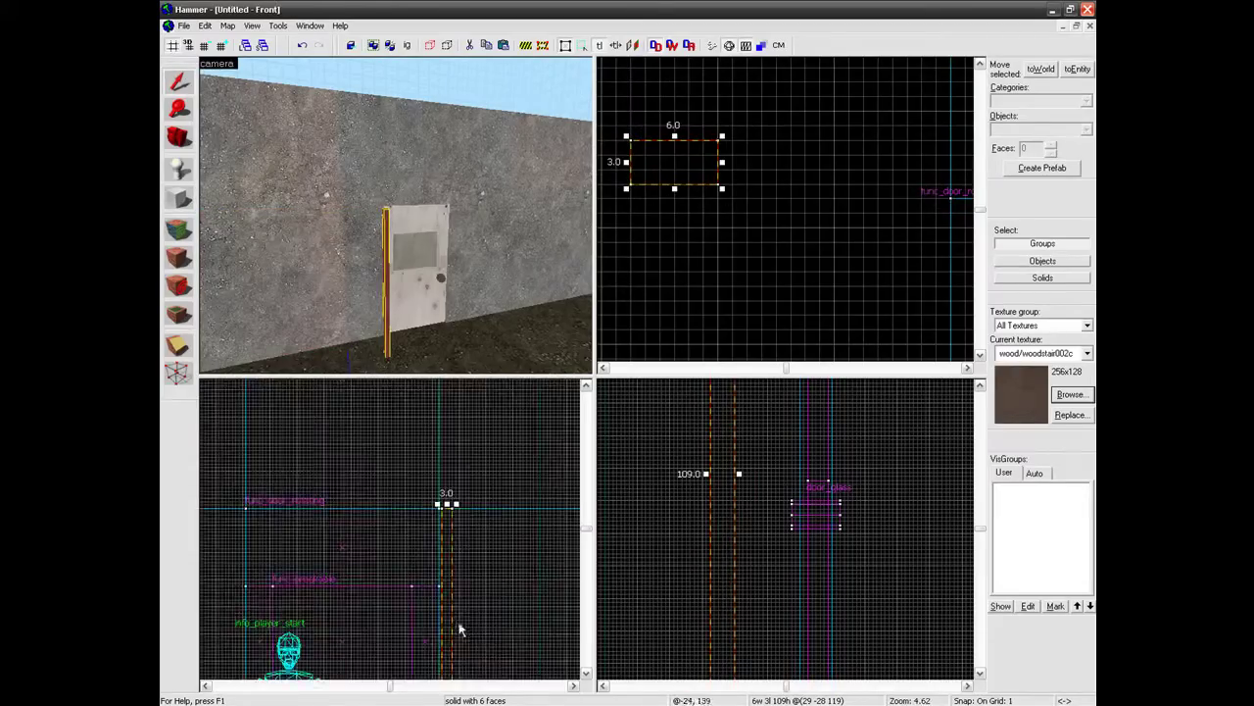
{"action": "left_click_drag", "start_coordinate": [450, 617], "coordinate": [493, 571]}
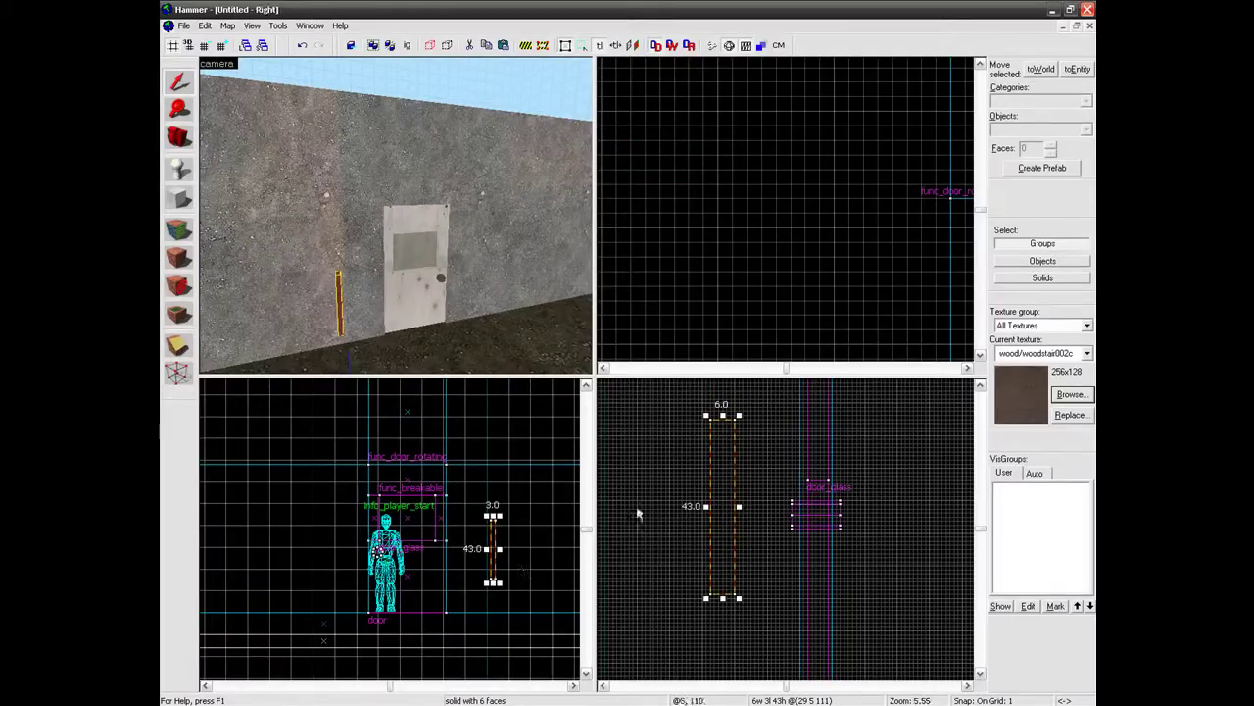
{"action": "left_click_drag", "start_coordinate": [725, 507], "coordinate": [664, 506]}
Copy the wooden post twice along the wall's direction and rotate the middle copy 90 degrees about X.
{"action": "scroll", "coordinate": [686, 280], "scroll_direction": "down", "scroll_amount": 11}
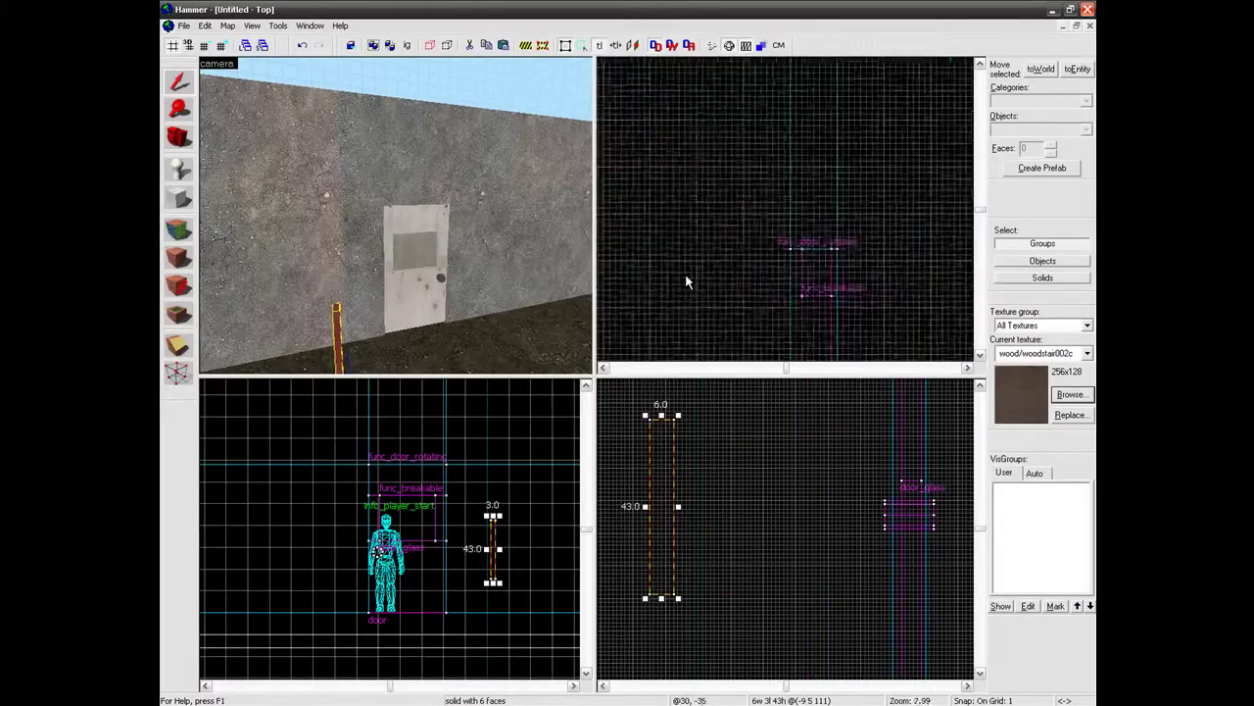
{"action": "scroll", "coordinate": [711, 215], "scroll_direction": "up", "scroll_amount": 3}
{"action": "left_click_drag", "start_coordinate": [715, 147], "coordinate": [721, 236]}
{"action": "key", "text": "ctrl+m"}
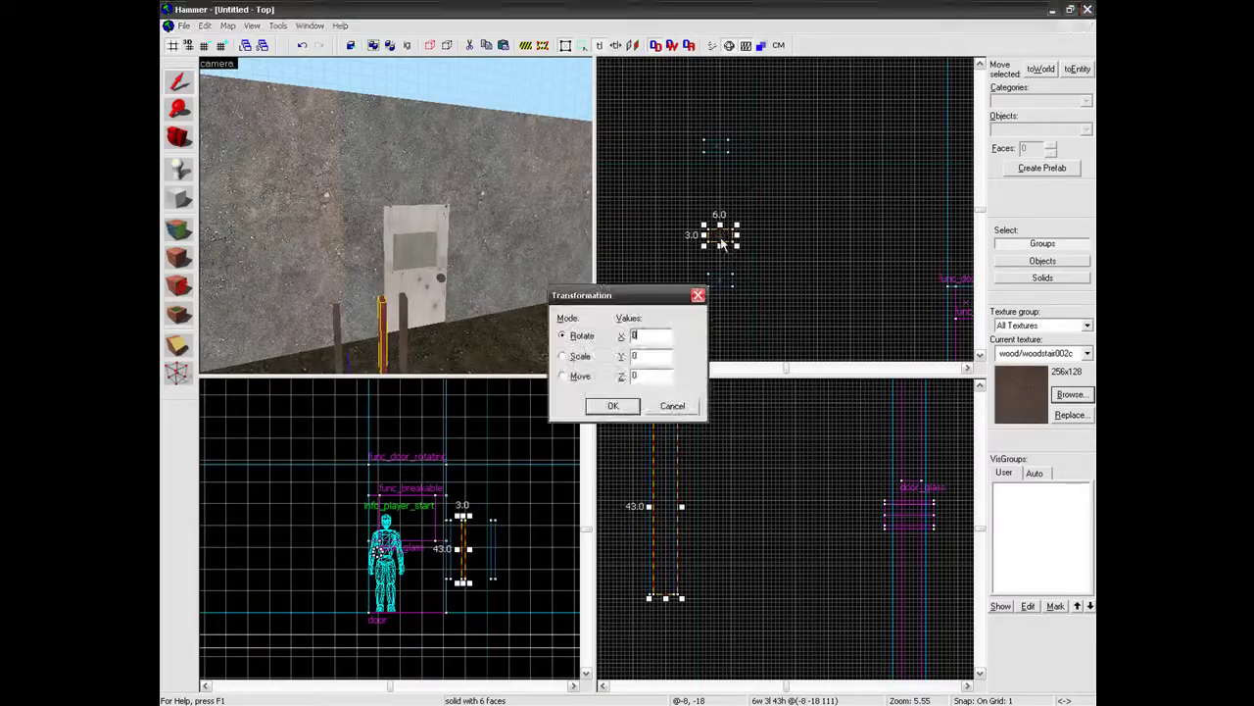
{"action": "type", "text": "90"}
{"action": "key", "text": "Return"}
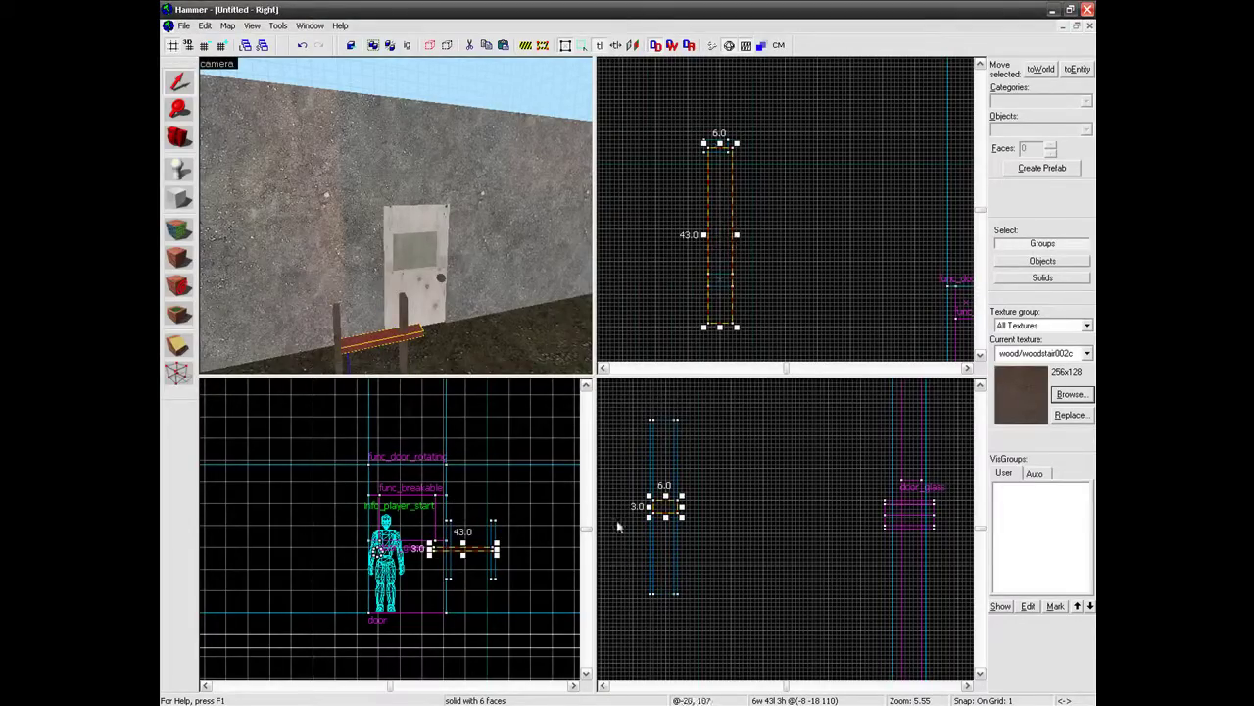
Place the rotated bar on top of the two posts and align both posts flush with its ends.
{"action": "scroll", "coordinate": [678, 499], "scroll_direction": "up", "scroll_amount": 4}
{"action": "left_click_drag", "start_coordinate": [664, 519], "coordinate": [664, 459]}
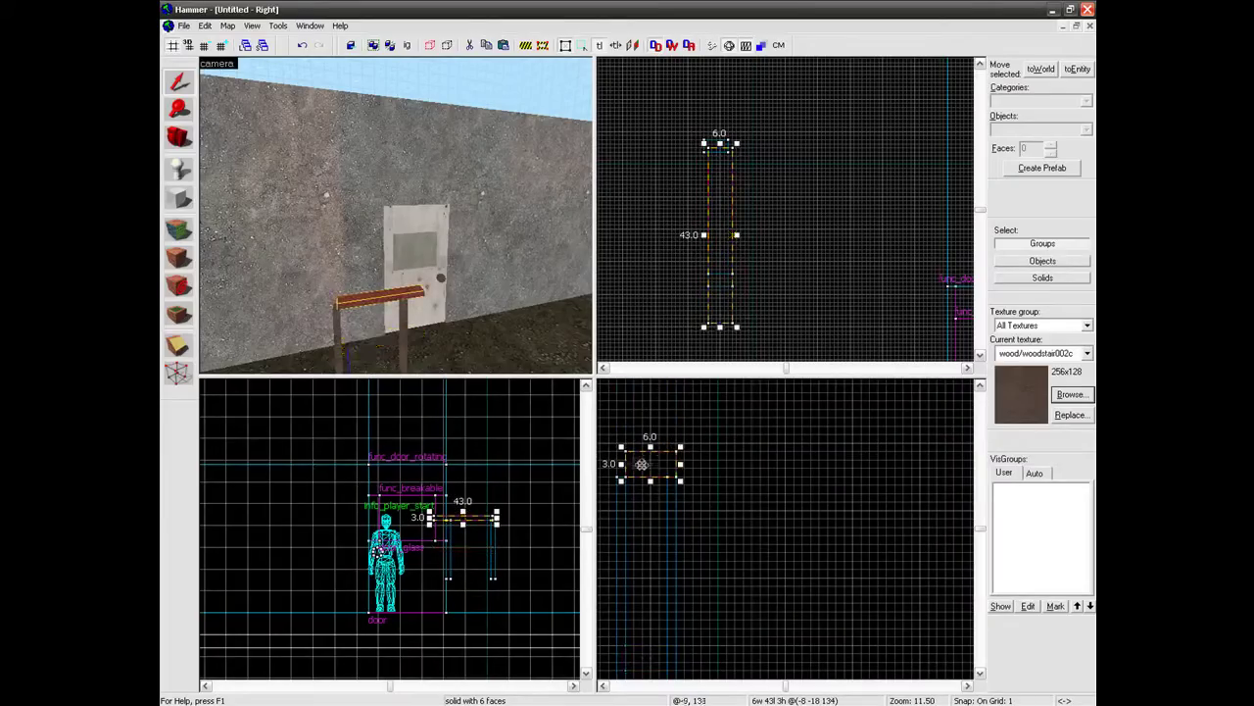
{"action": "left_click", "coordinate": [339, 318]}
{"action": "scroll", "coordinate": [692, 131], "scroll_direction": "up", "scroll_amount": 5}
{"action": "left_click_drag", "start_coordinate": [732, 159], "coordinate": [757, 182]}
{"action": "left_click", "coordinate": [401, 313]}
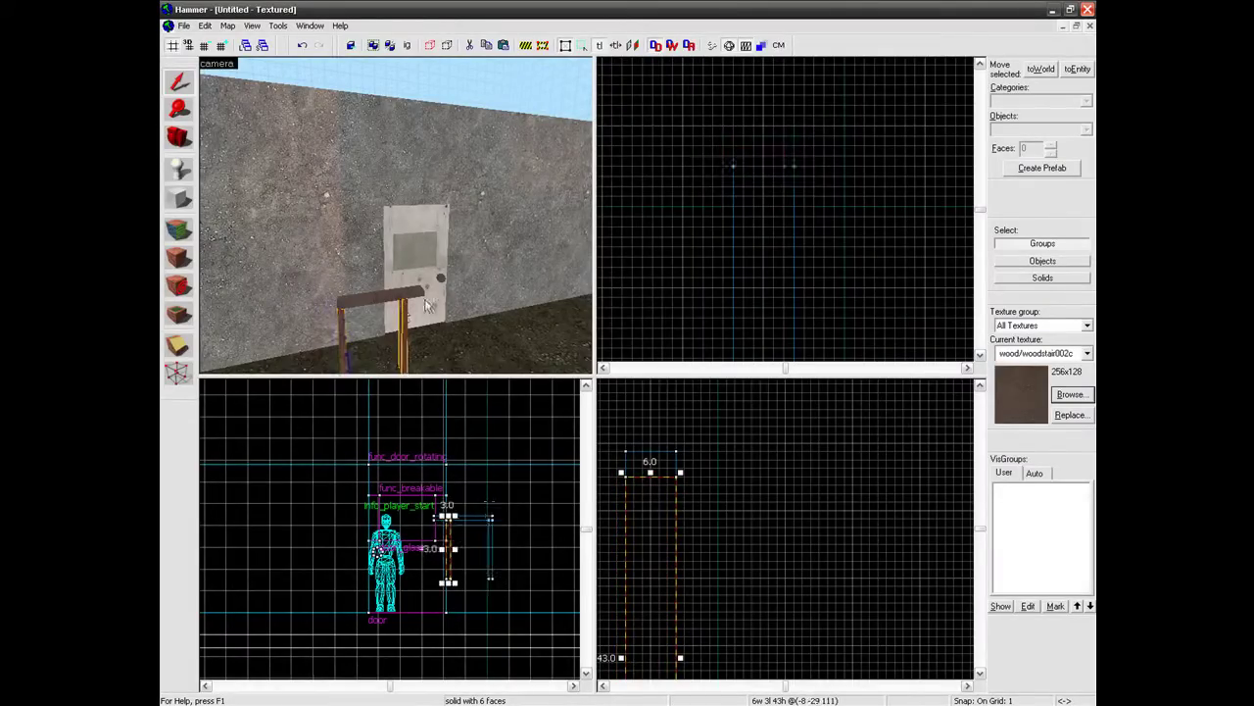
{"action": "scroll", "coordinate": [806, 219], "scroll_direction": "down", "scroll_amount": 3}
{"action": "scroll", "coordinate": [774, 207], "scroll_direction": "up", "scroll_amount": 2}
{"action": "left_click_drag", "start_coordinate": [779, 184], "coordinate": [779, 261]}
Copy the top bar down to the bottom of the two posts to close the window frame.
{"action": "left_click", "coordinate": [414, 292]}
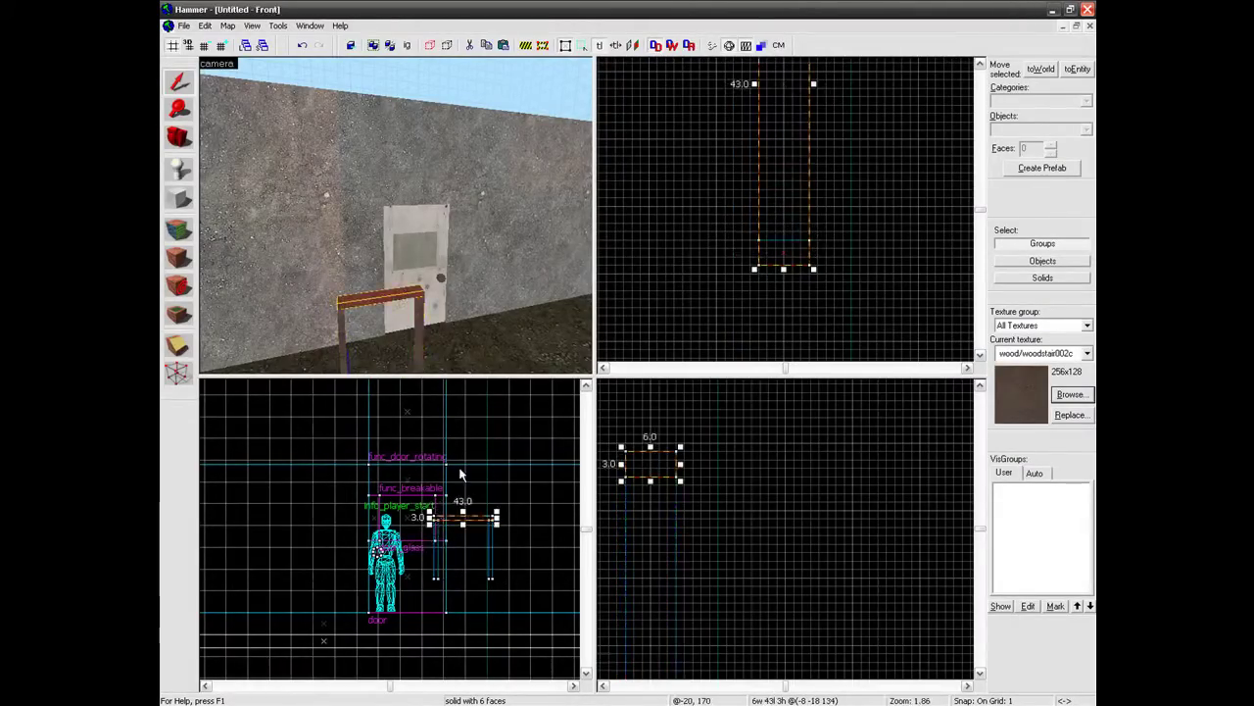
{"action": "scroll", "coordinate": [493, 559], "scroll_direction": "up", "scroll_amount": 3}
{"action": "left_click_drag", "start_coordinate": [485, 644], "coordinate": [492, 610]}
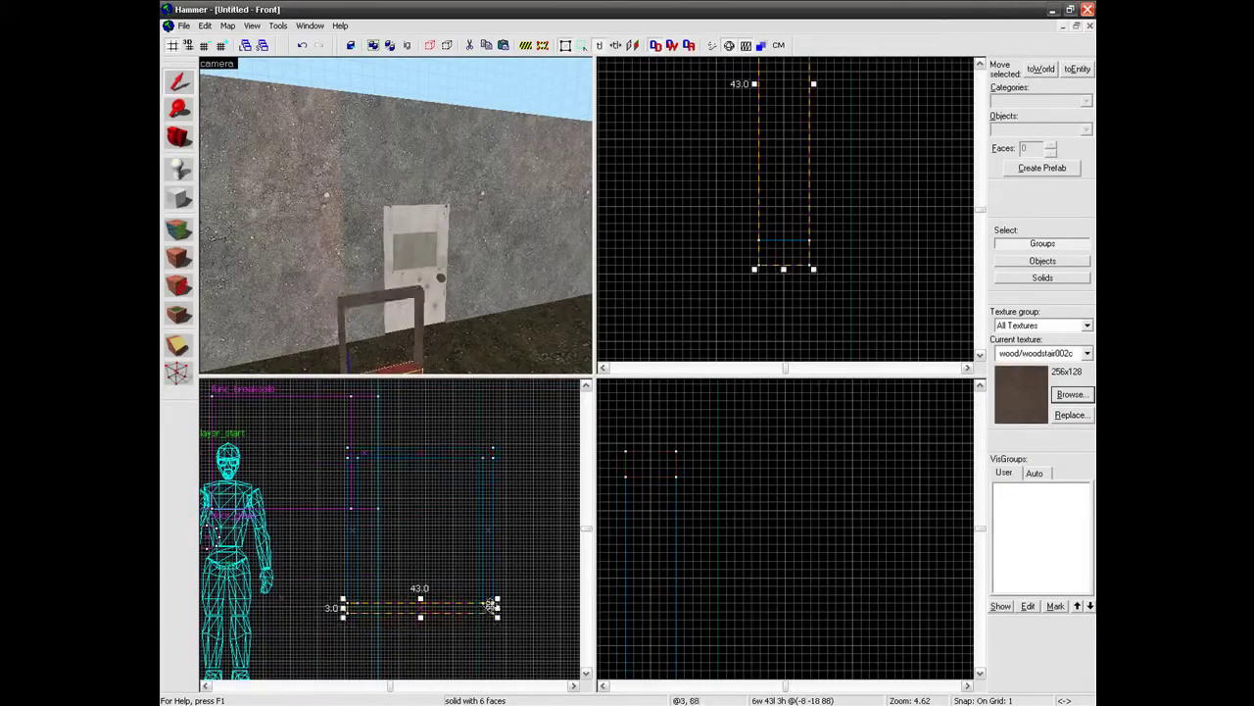
Tie the four wooden window frame bars together into one entity of class func_door_rotating.
{"action": "scroll", "coordinate": [492, 608], "scroll_direction": "down", "scroll_amount": 1}
{"action": "scroll", "coordinate": [444, 283], "scroll_direction": "down", "scroll_amount": 5}
{"action": "scroll", "coordinate": [444, 282], "scroll_direction": "up", "scroll_amount": 7}
{"action": "scroll", "coordinate": [444, 278], "scroll_direction": "down", "scroll_amount": 3}
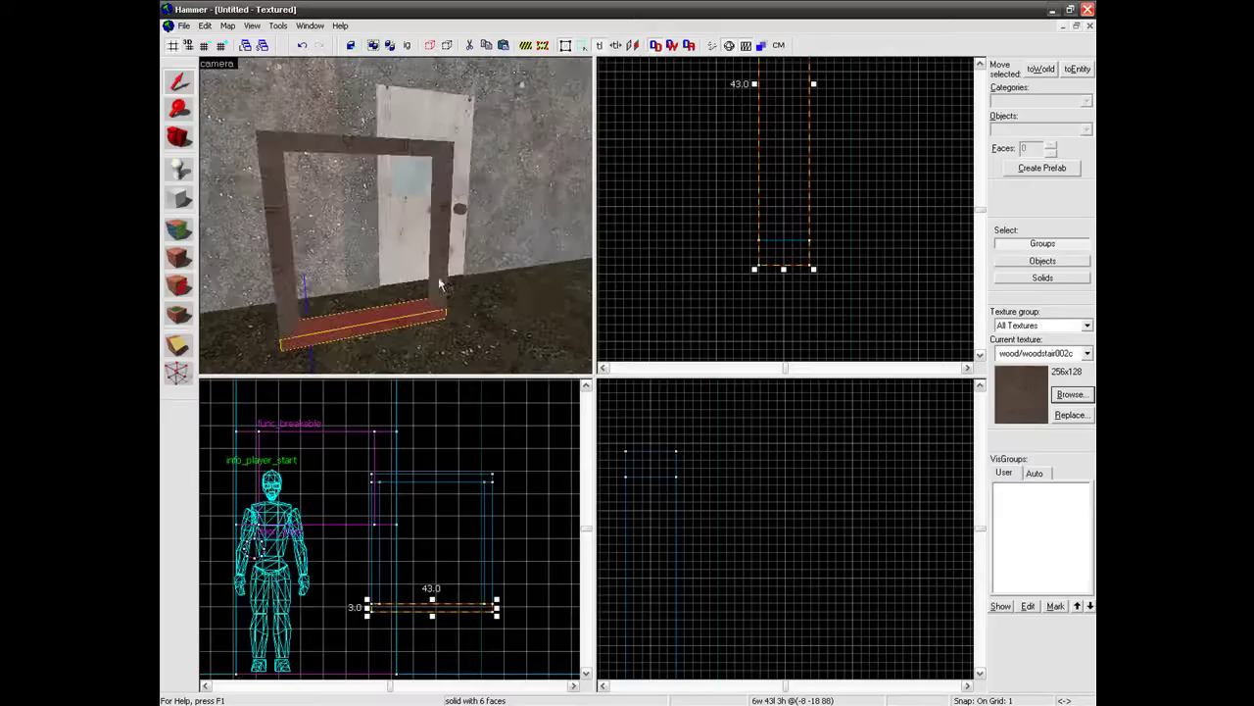
{"action": "left_click", "coordinate": [429, 213], "text": "ctrl"}
{"action": "left_click", "coordinate": [413, 147], "text": "ctrl"}
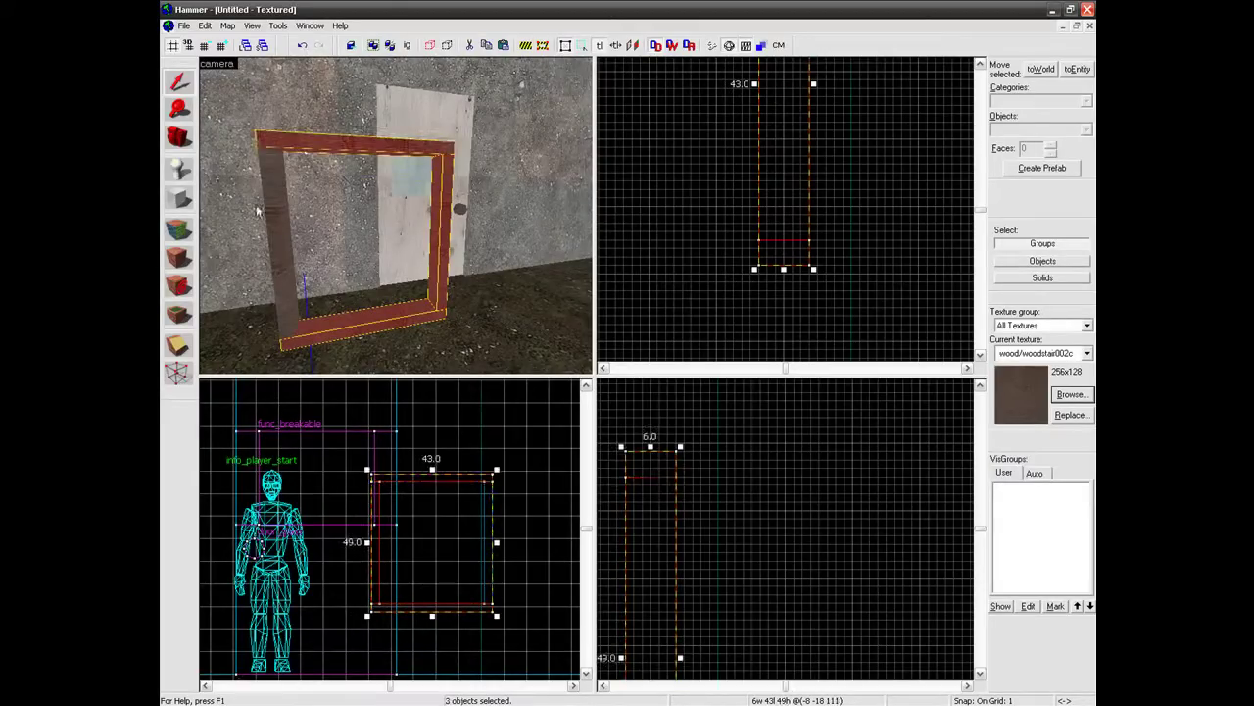
{"action": "left_click", "coordinate": [289, 217], "text": "ctrl"}
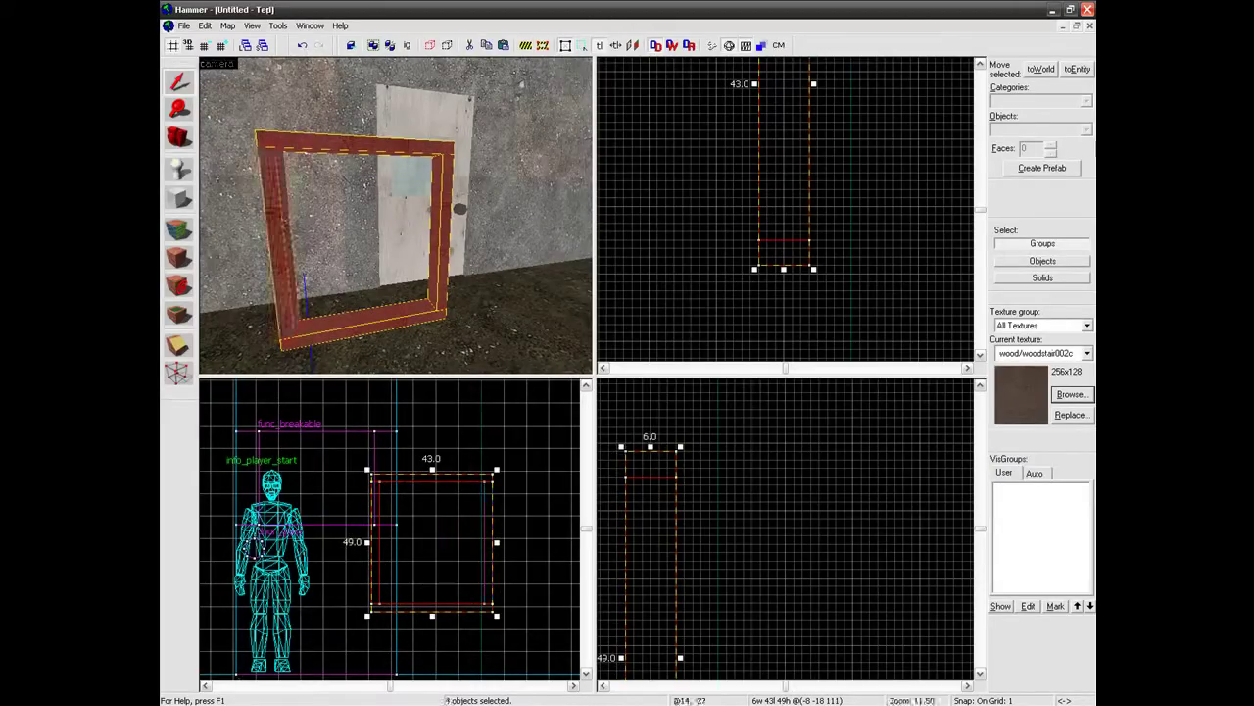
{"action": "left_click", "coordinate": [1077, 69]}
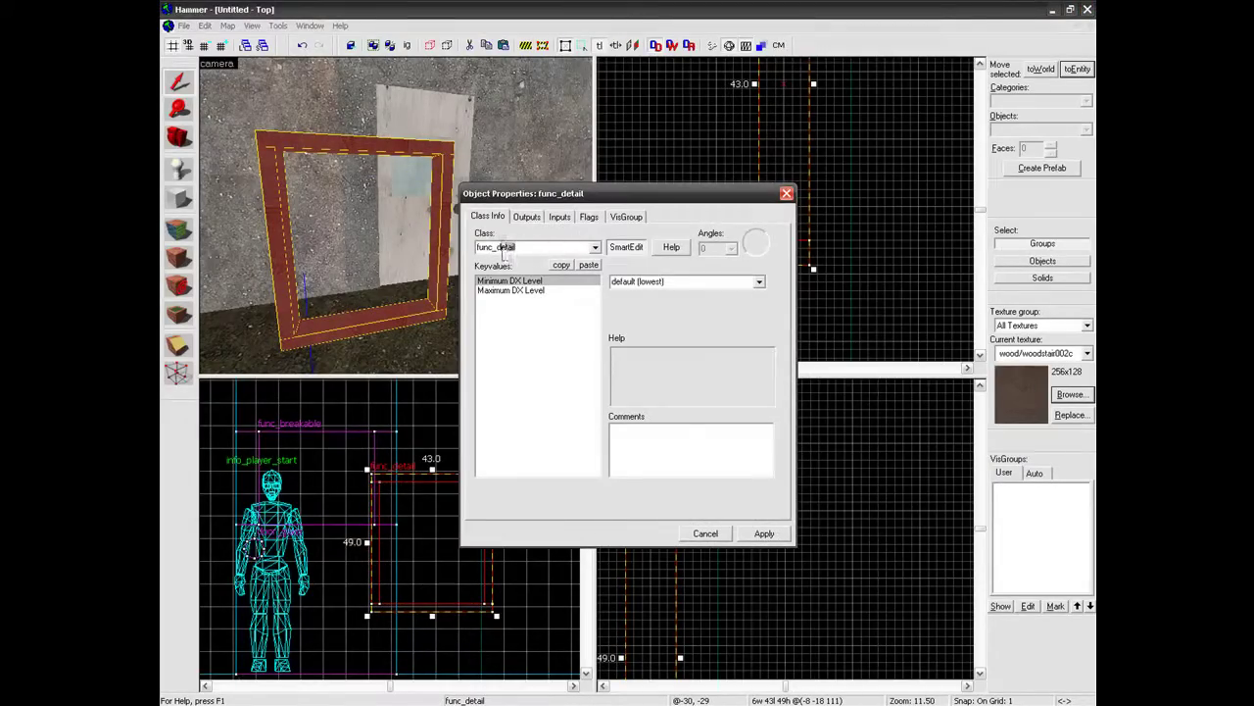
{"action": "type", "text": "func_door"}
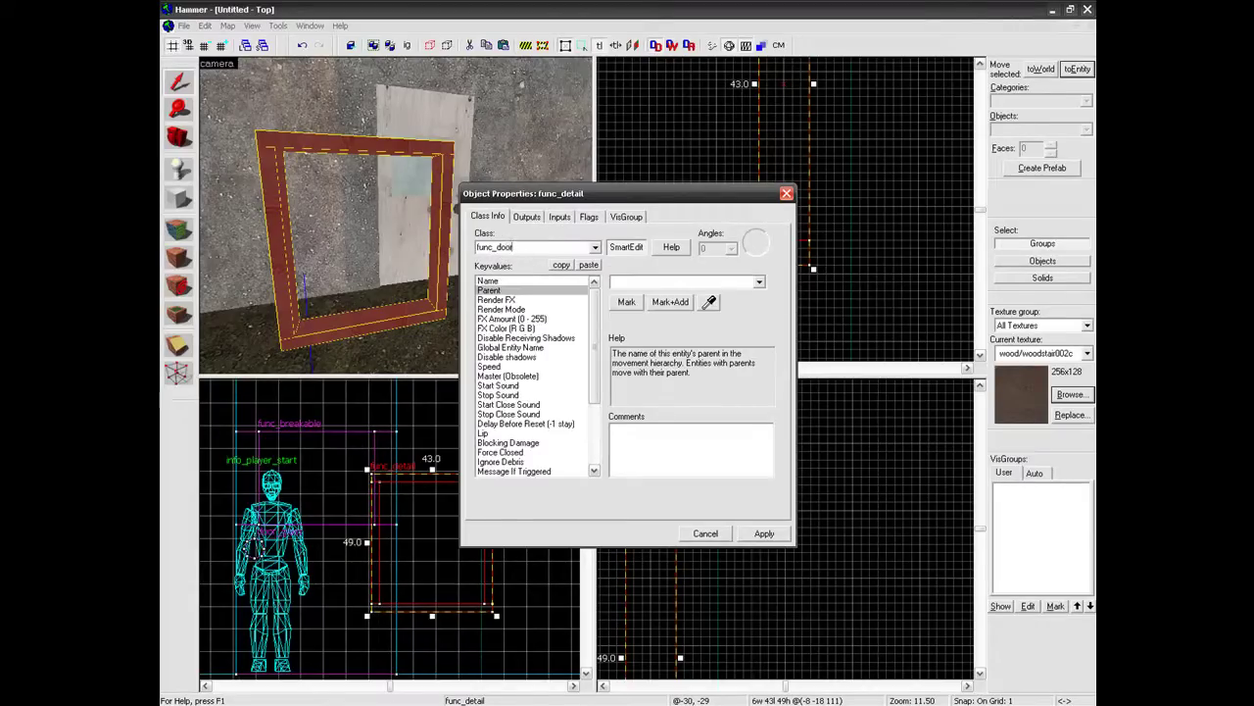
{"action": "type", "text": "_rotating"}
{"action": "left_click", "coordinate": [556, 244]}
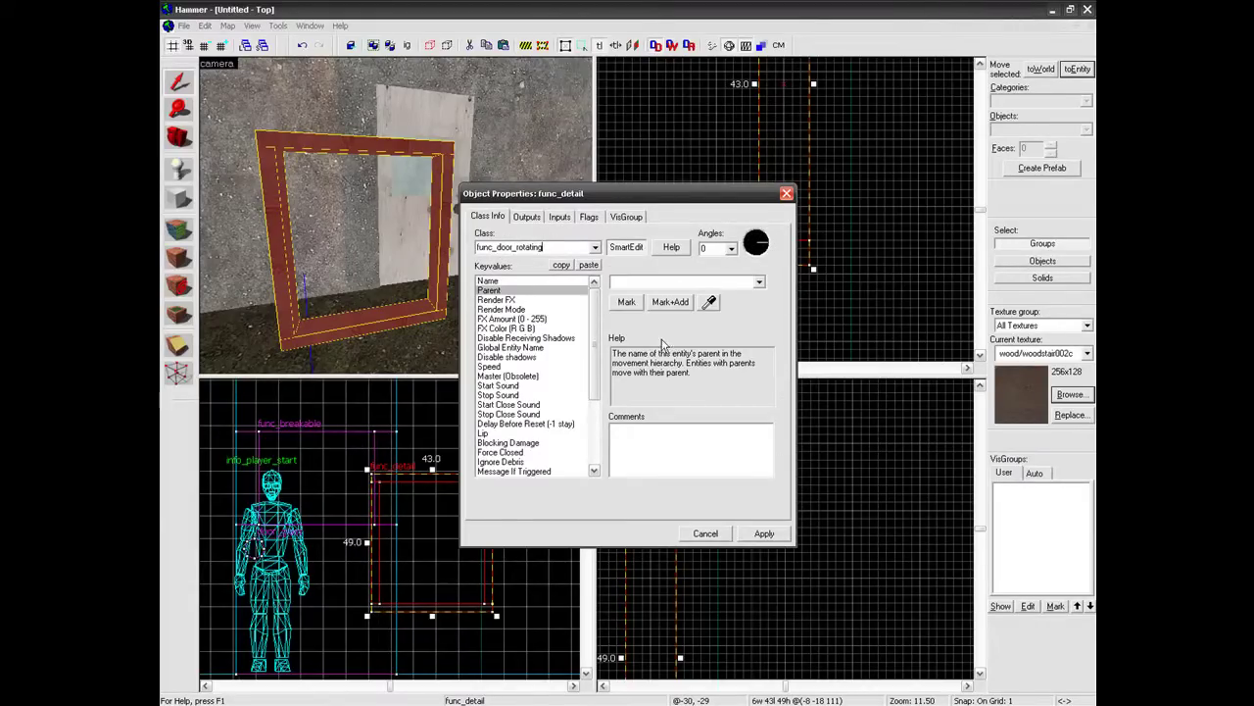
{"action": "left_click", "coordinate": [789, 536]}
Name the frame entity window, disable its Touch Opens flag, and enable Toggle, Use Opens and Door Silent.
{"action": "left_click", "coordinate": [537, 281]}
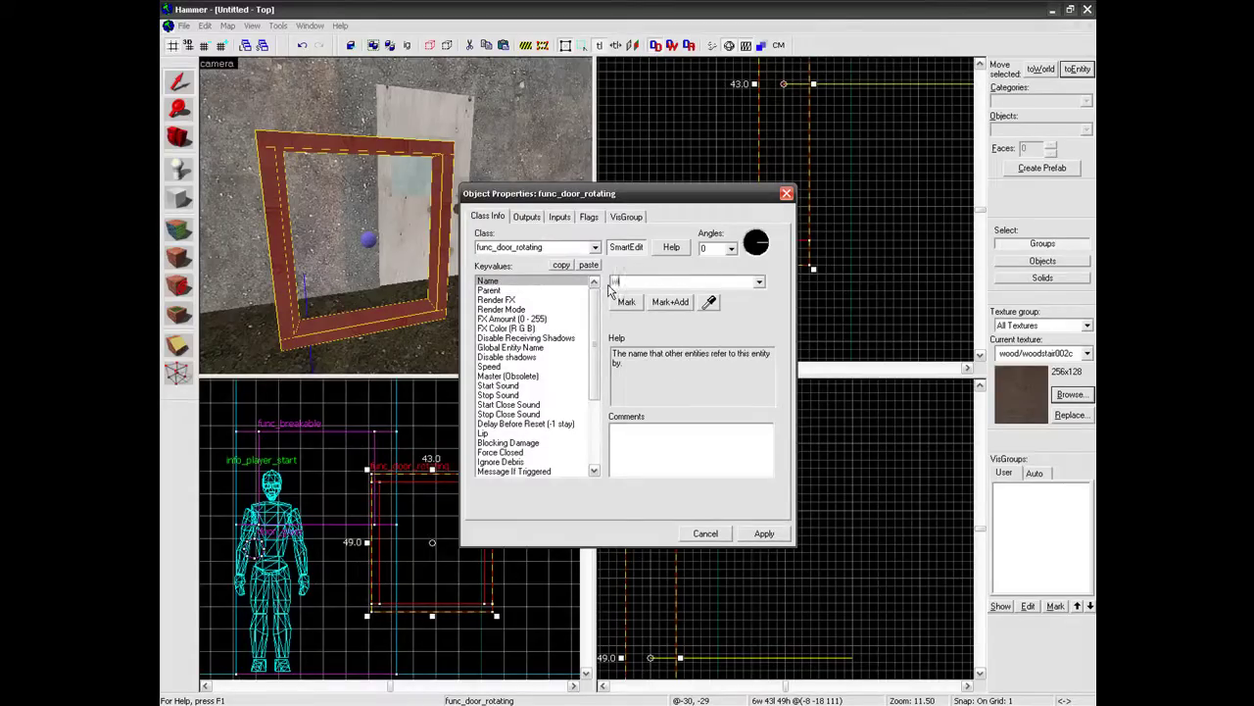
{"action": "type", "text": "window"}
{"action": "left_click", "coordinate": [589, 216]}
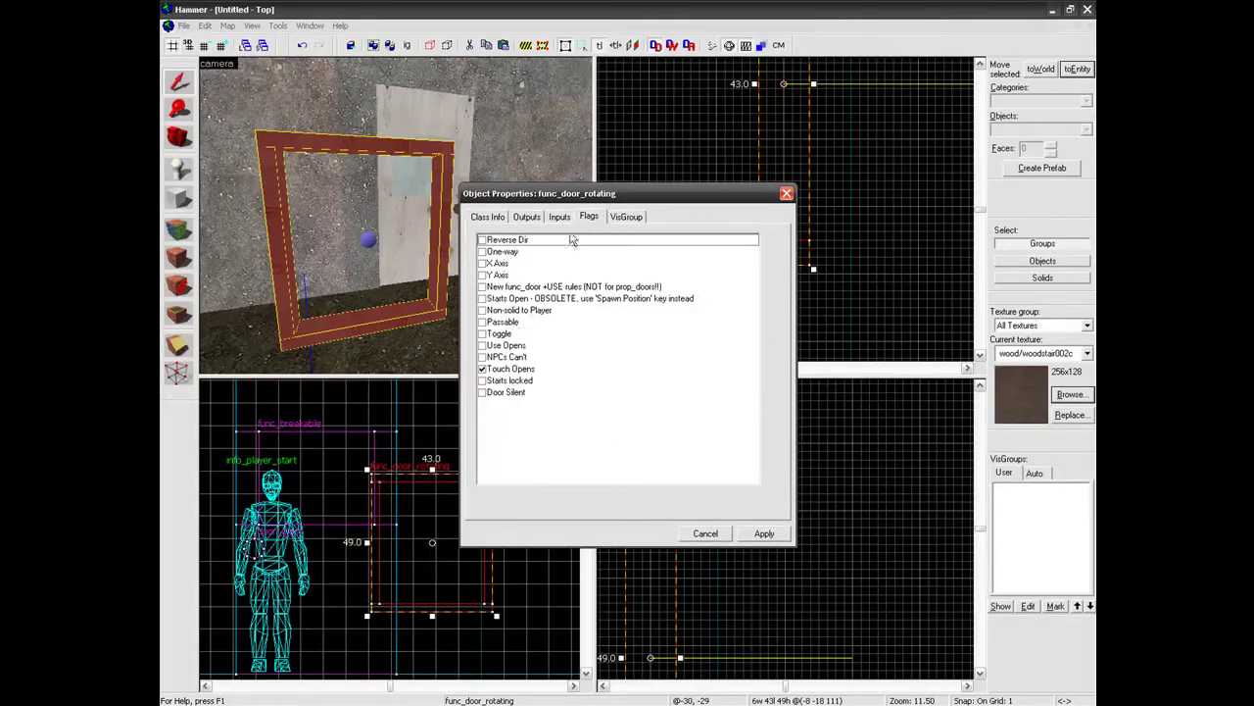
{"action": "left_click", "coordinate": [483, 371]}
{"action": "left_click", "coordinate": [482, 334]}
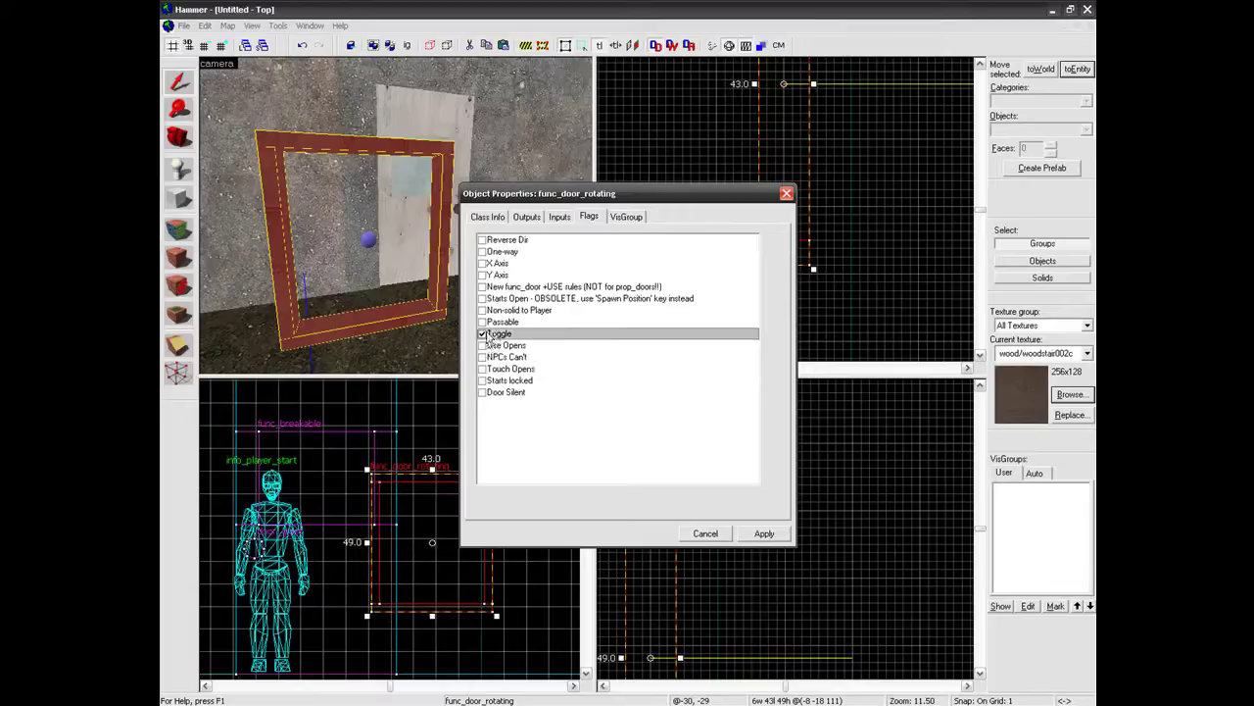
{"action": "left_click", "coordinate": [482, 346]}
{"action": "left_click", "coordinate": [483, 393]}
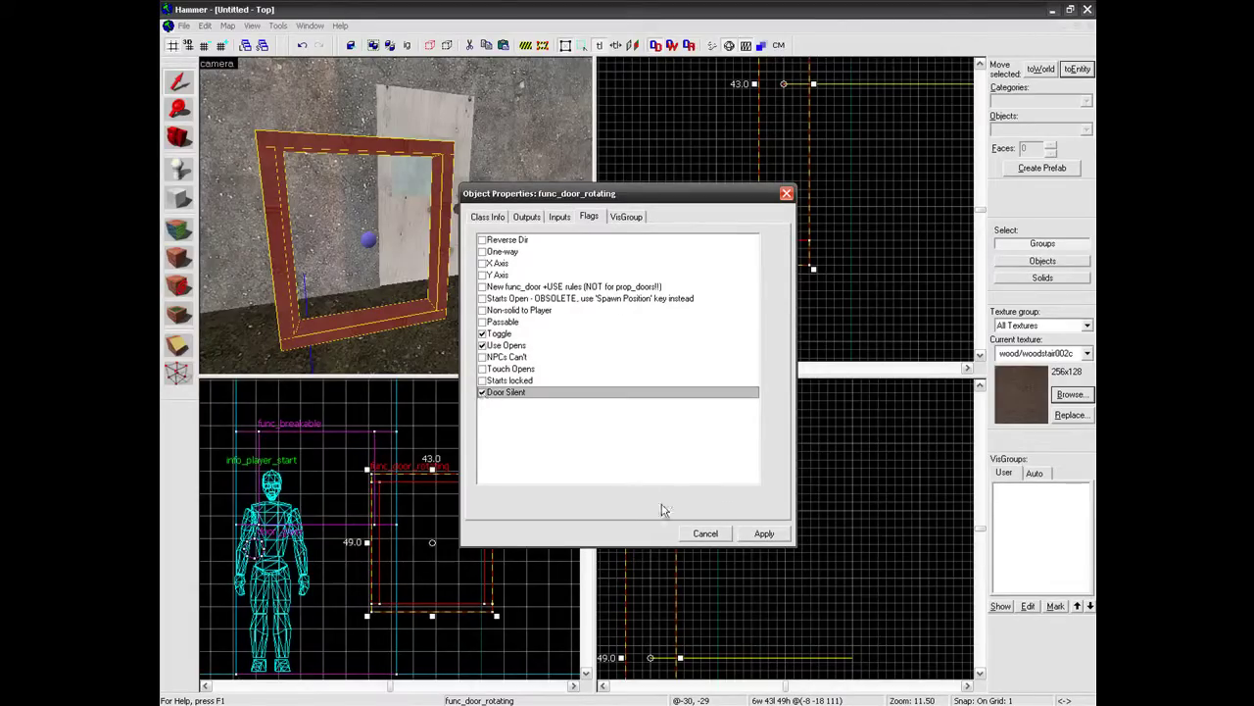
{"action": "left_click", "coordinate": [759, 532]}
Review the window entity's speed, render, shadow and sound keyvalues, and close its properties.
{"action": "left_click", "coordinate": [496, 222]}
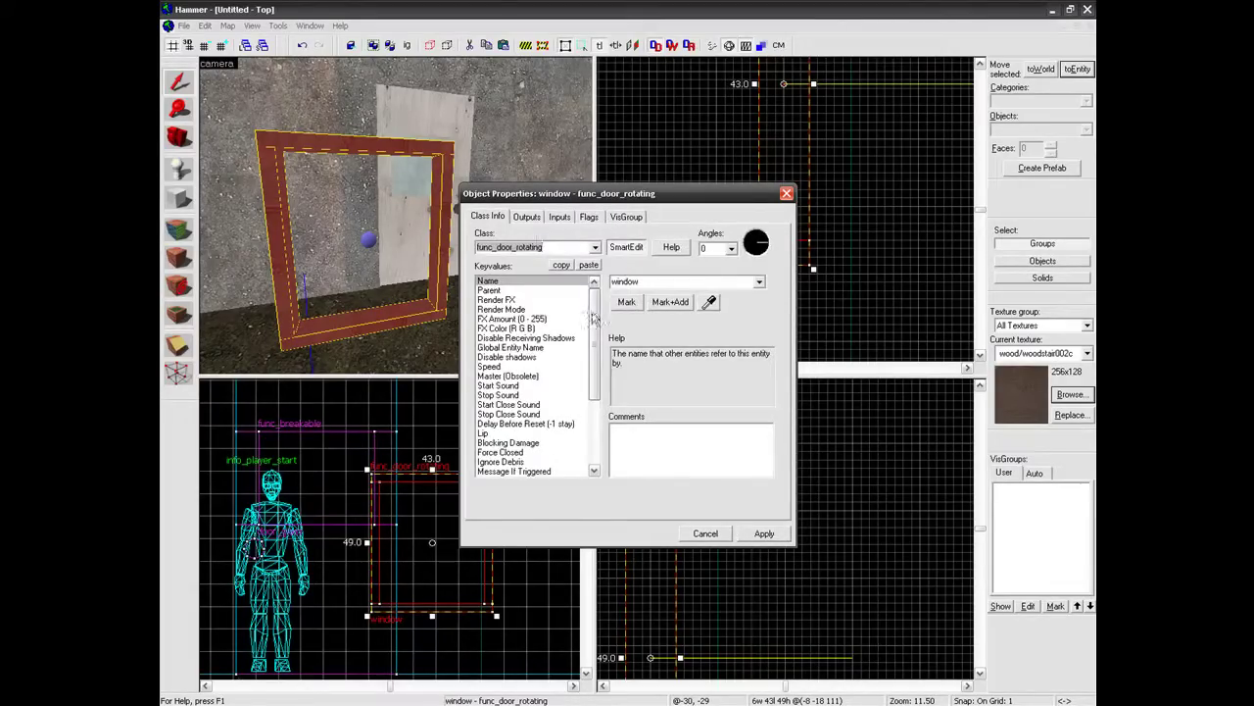
{"action": "left_click_drag", "start_coordinate": [592, 312], "coordinate": [592, 302]}
{"action": "left_click", "coordinate": [522, 369]}
{"action": "left_click", "coordinate": [516, 367]}
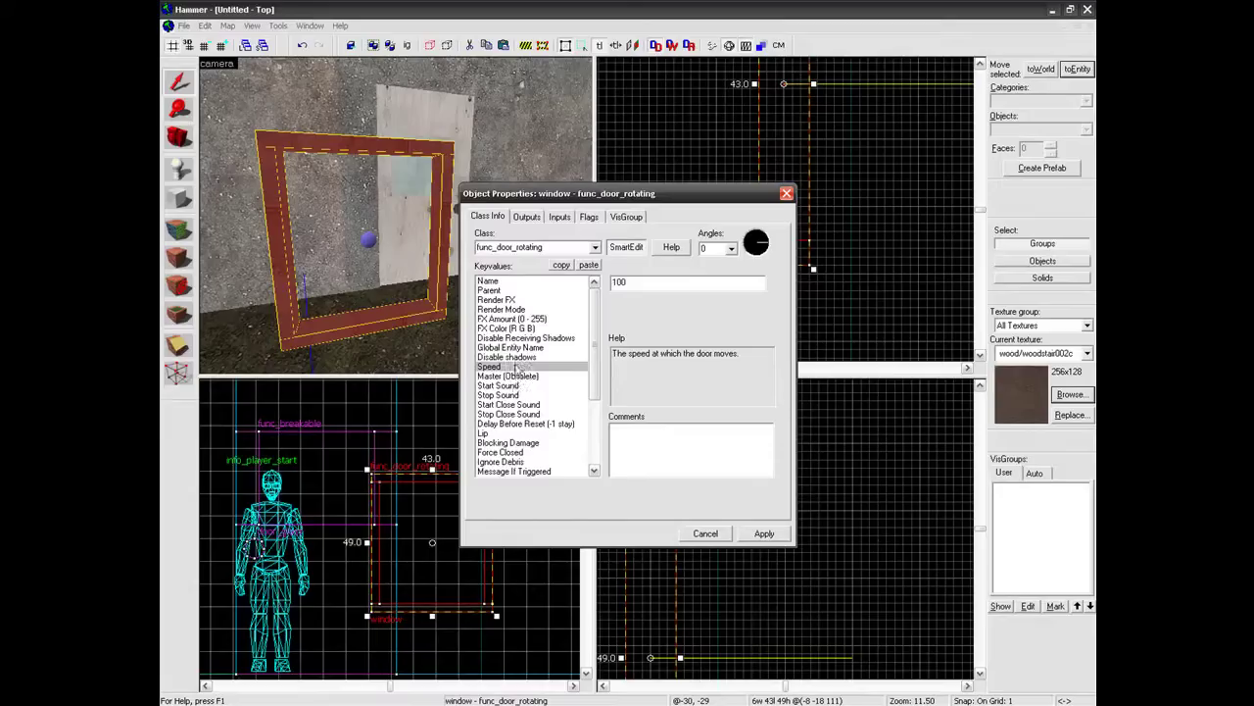
{"action": "left_click", "coordinate": [513, 299]}
{"action": "left_click", "coordinate": [529, 338]}
{"action": "left_click", "coordinate": [534, 413]}
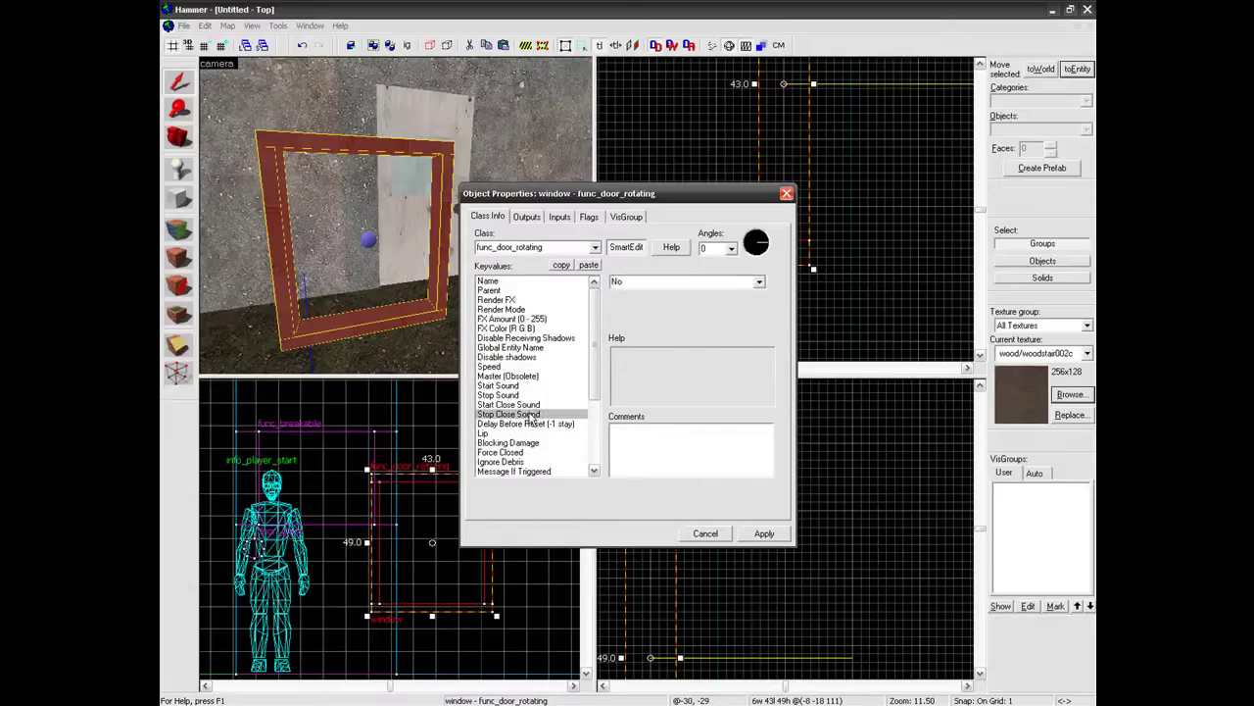
{"action": "left_click", "coordinate": [752, 535]}
{"action": "left_click", "coordinate": [706, 533]}
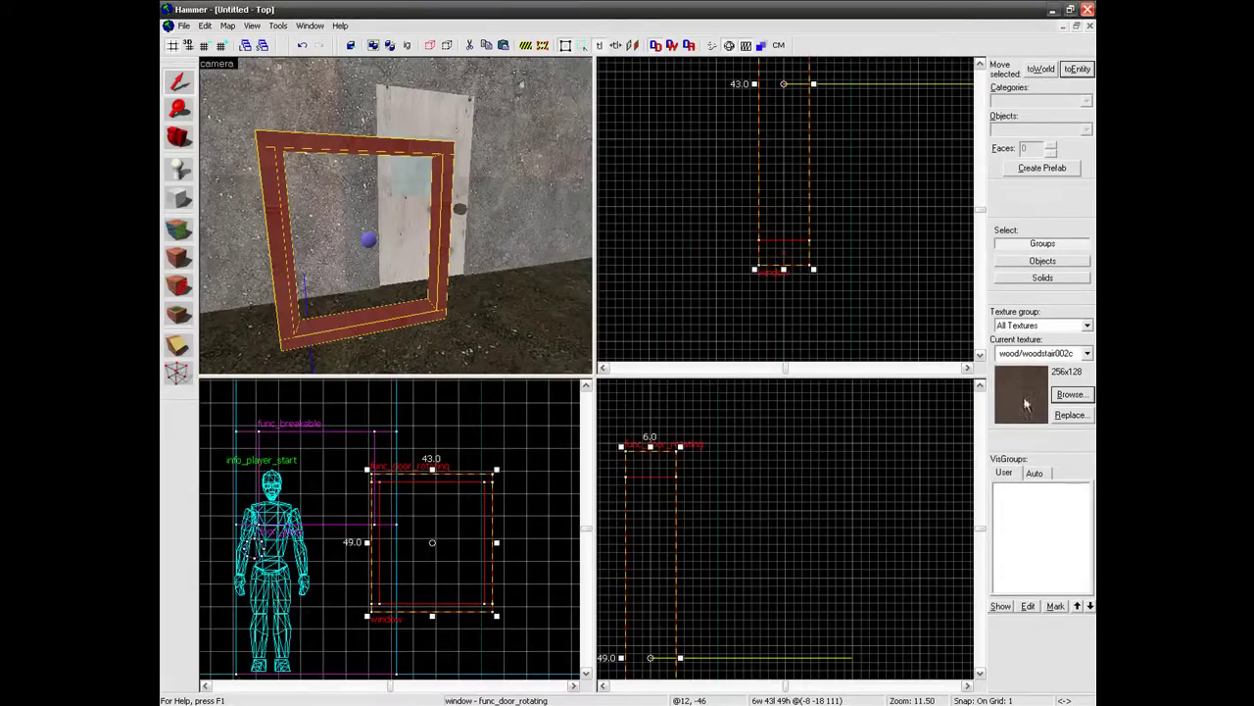
Fill the window frame's opening with a tools/toolsnodraw block 4 units thick, 37 units wide and 43 units high.
{"action": "left_click", "coordinate": [1068, 395]}
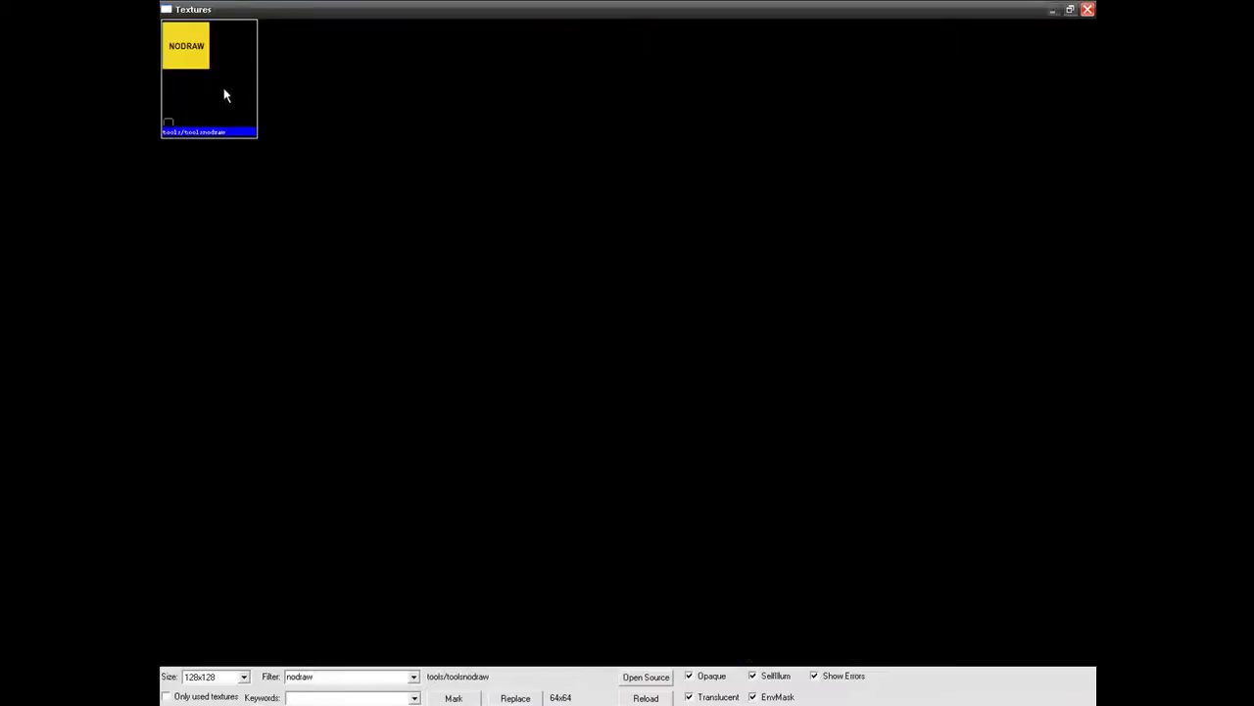
{"action": "double_click", "coordinate": [225, 93]}
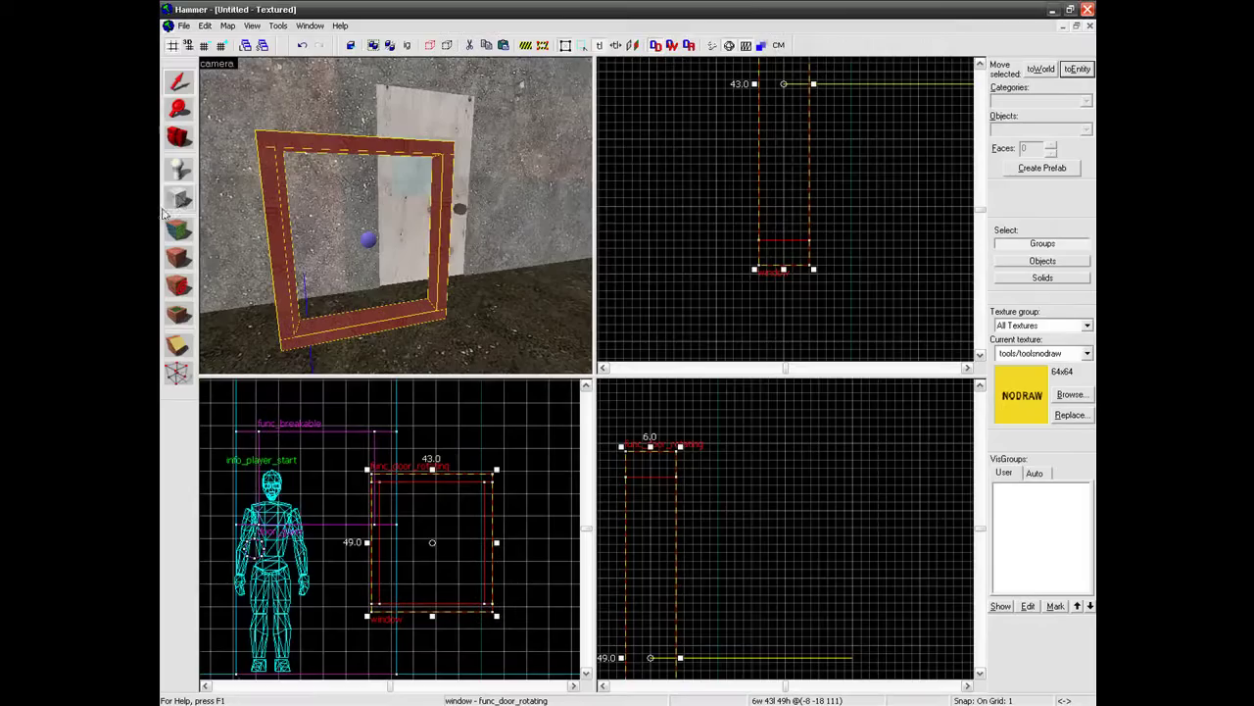
{"action": "left_click", "coordinate": [180, 200]}
{"action": "scroll", "coordinate": [775, 285], "scroll_direction": "up", "scroll_amount": 2}
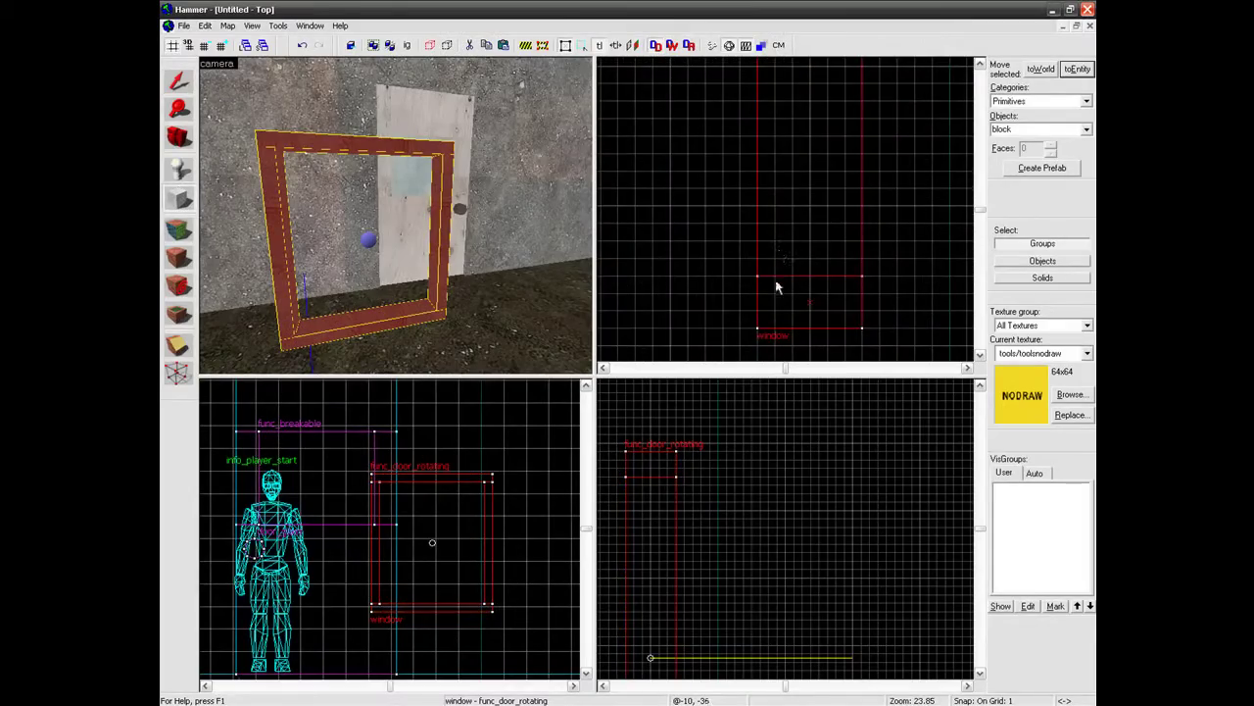
{"action": "left_click_drag", "start_coordinate": [780, 283], "coordinate": [812, 175]}
{"action": "scroll", "coordinate": [812, 223], "scroll_direction": "down", "scroll_amount": 6}
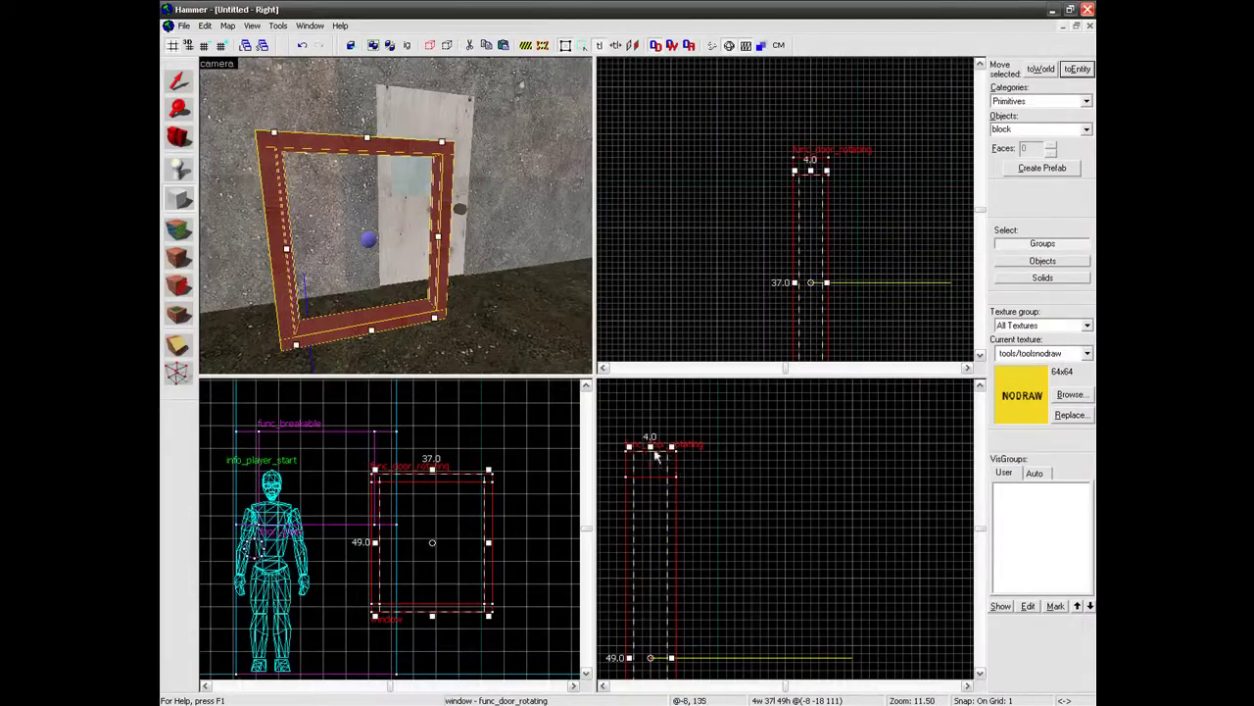
{"action": "mouse_move", "coordinate": [655, 453]}
{"action": "left_mouse_down"}
{"action": "mouse_move", "coordinate": [650, 440]}
{"action": "mouse_move", "coordinate": [650, 467]}
{"action": "left_mouse_up"}
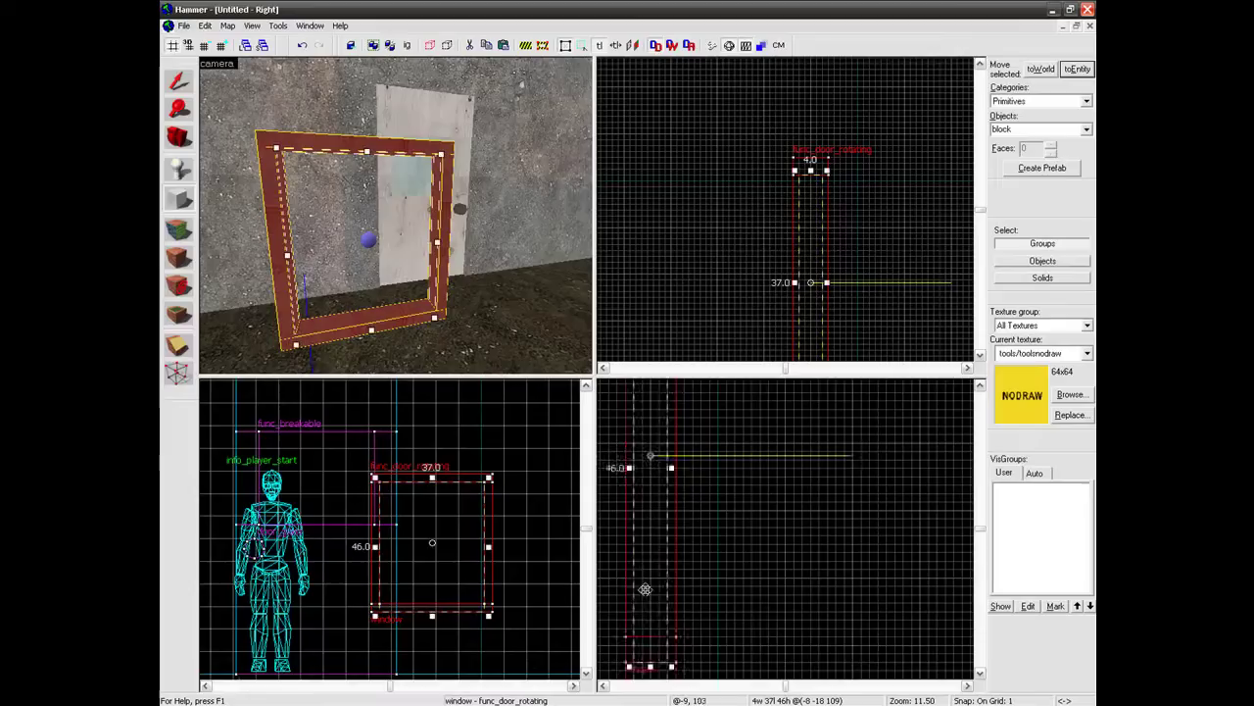
{"action": "key", "text": "Down"}
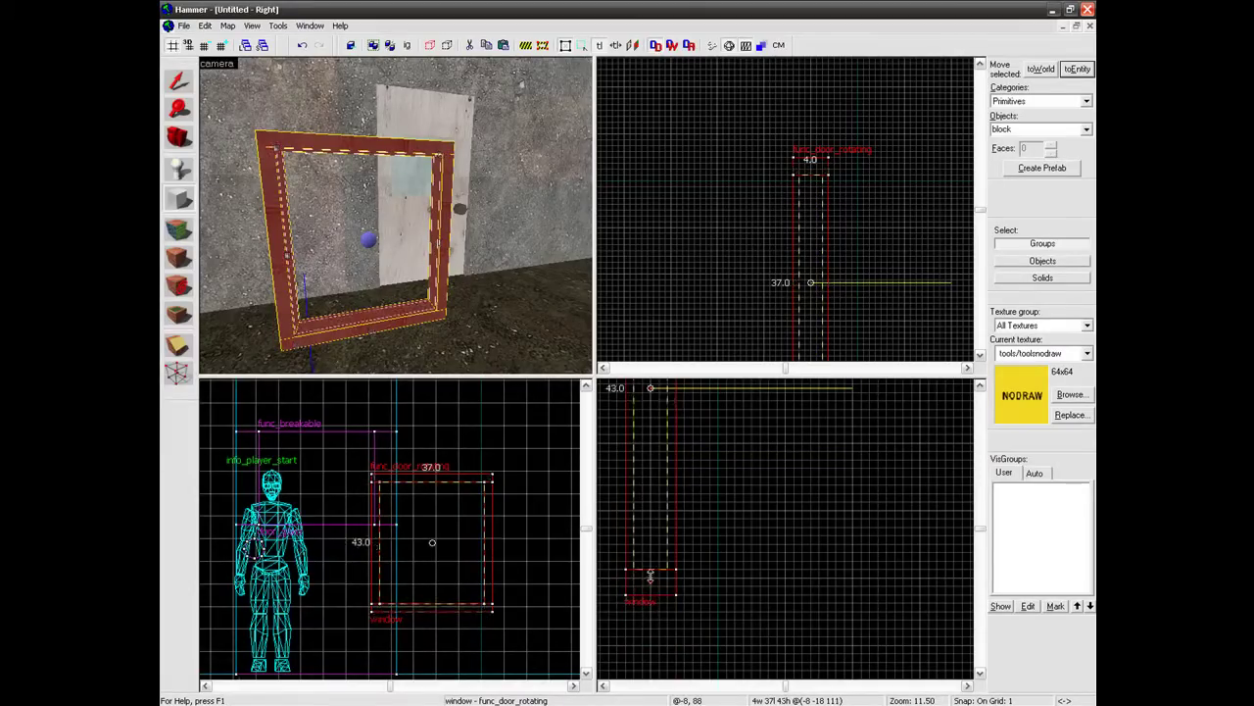
{"action": "key", "text": "Return"}
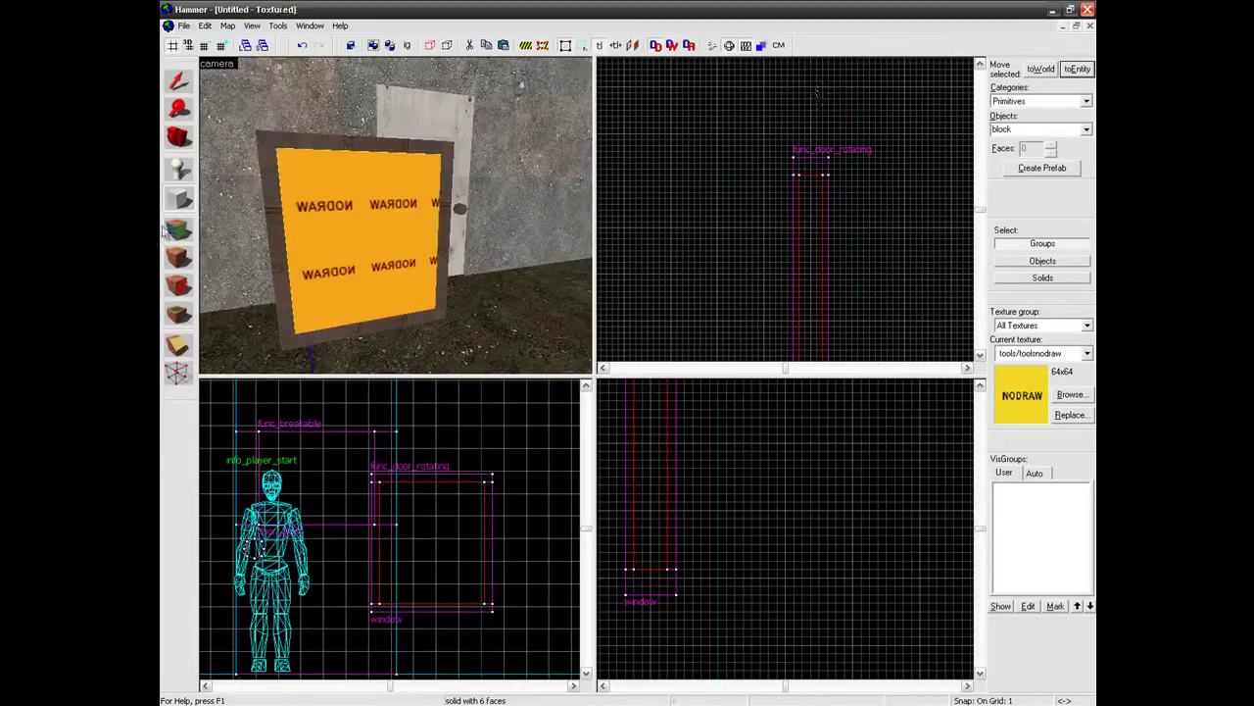
Apply the glass/glasswindow007a texture to all faces of the nodraw block inside the frame.
{"action": "left_click", "coordinate": [178, 229]}
{"action": "left_click", "coordinate": [842, 394]}
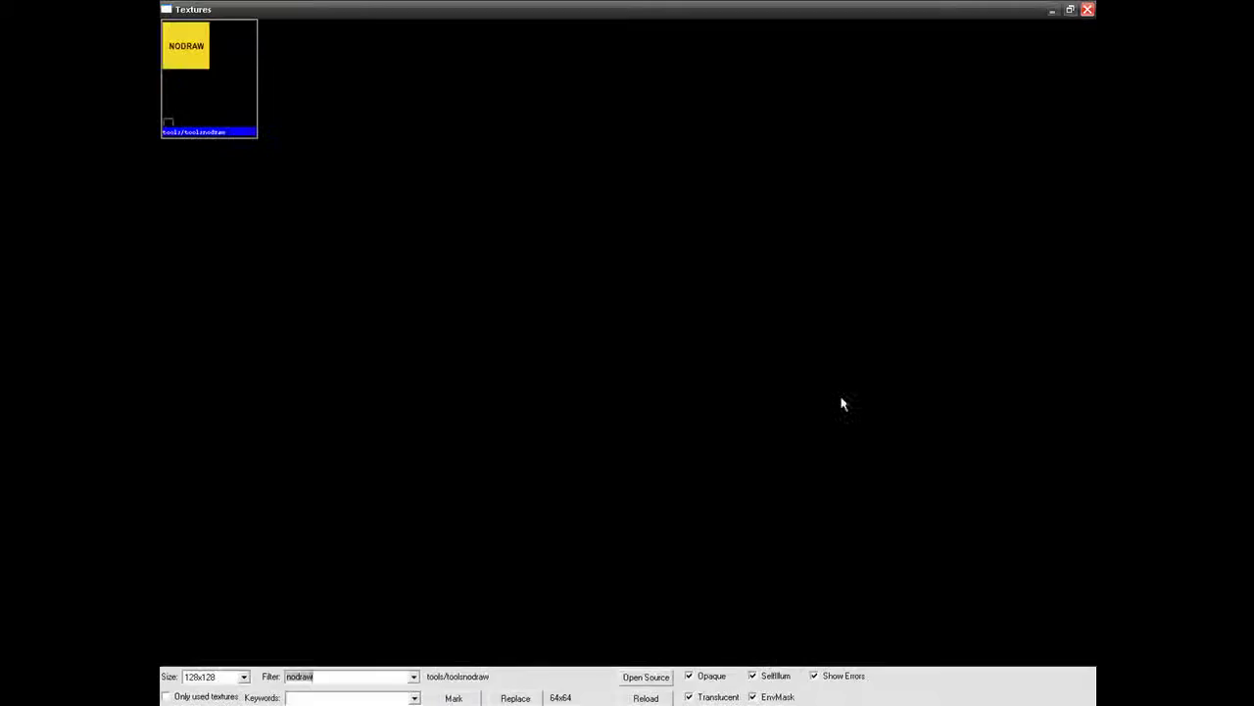
{"action": "double_click", "coordinate": [866, 302]}
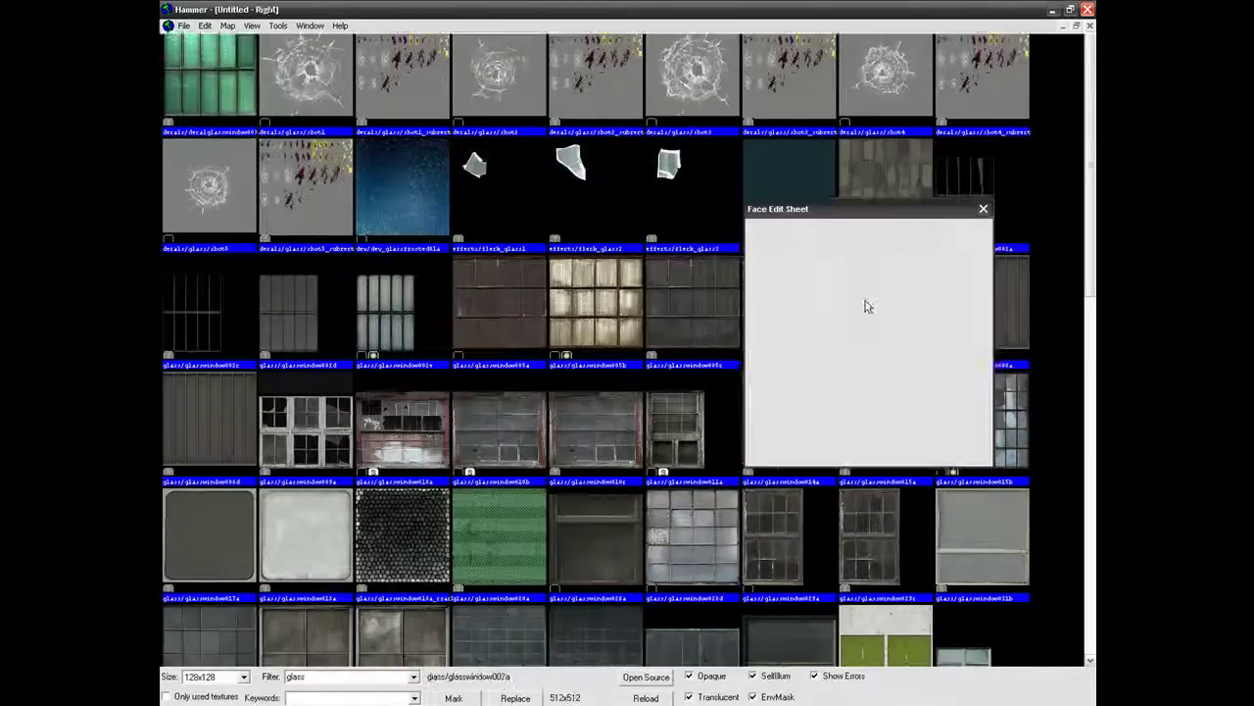
{"action": "right_click", "coordinate": [398, 252]}
{"action": "key", "text": "z"}
{"action": "scroll", "coordinate": [397, 247], "scroll_direction": "down", "scroll_amount": 5}
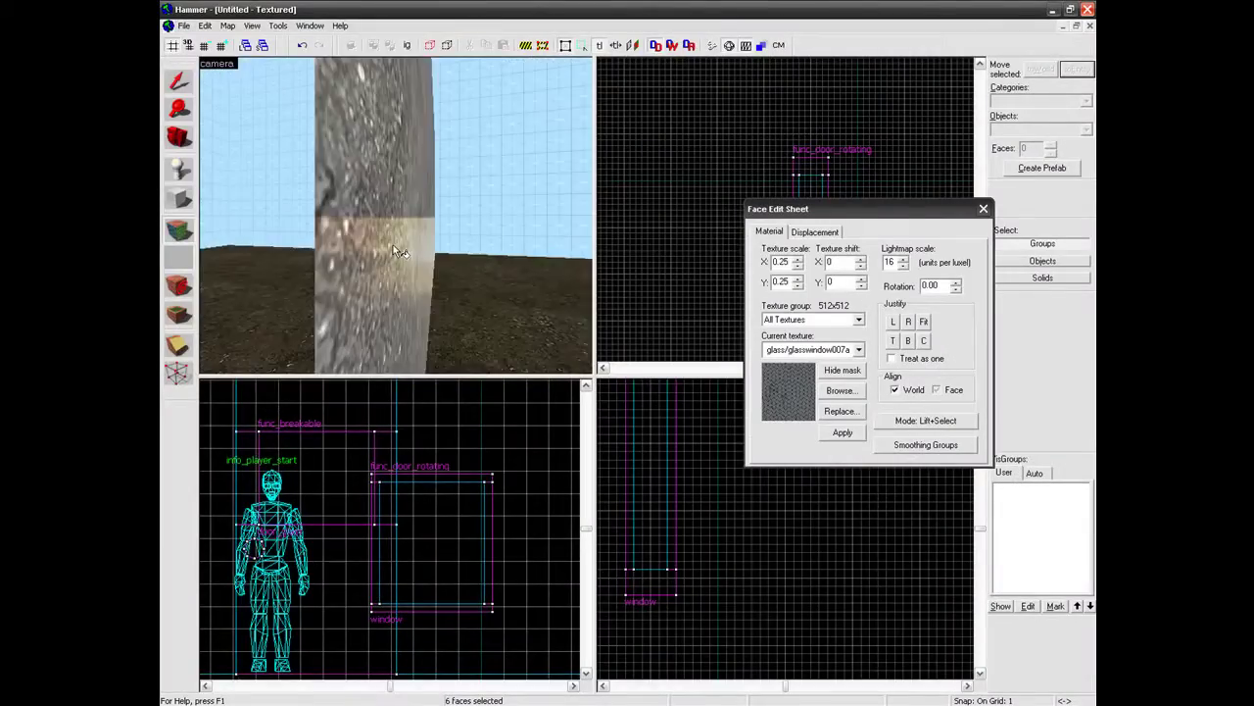
{"action": "left_click", "coordinate": [984, 210]}
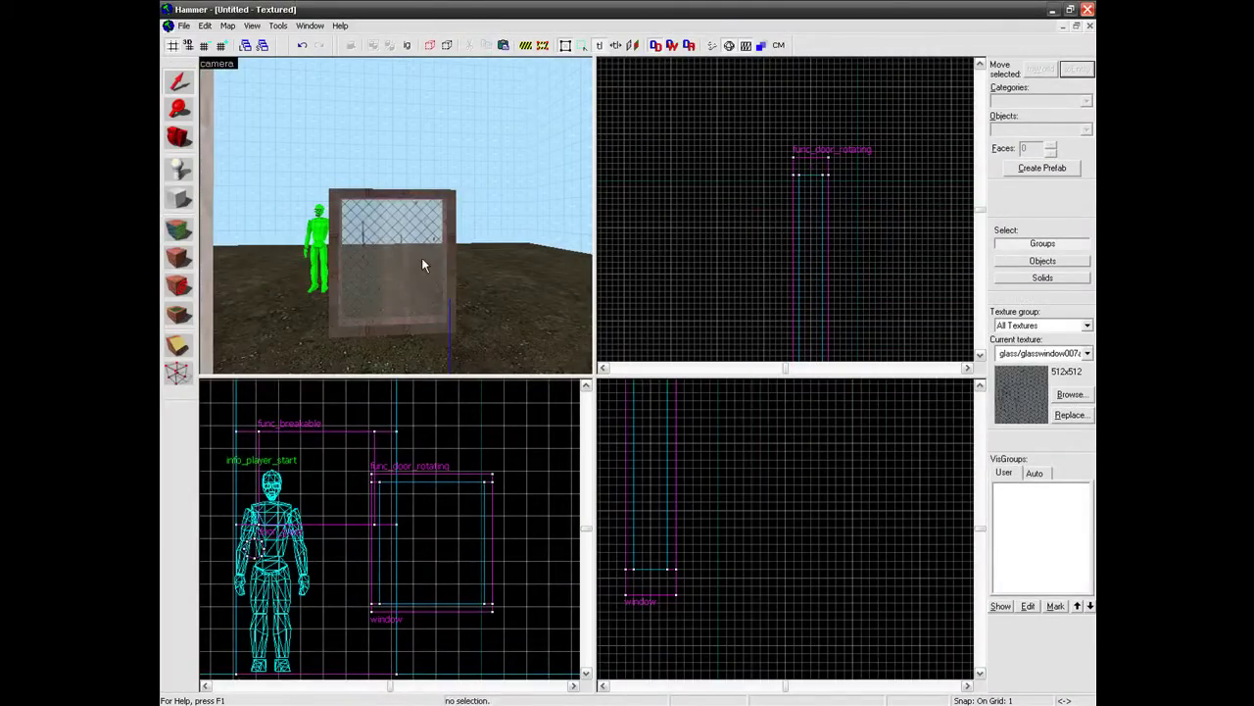
Tie the glass pane to an entity of class func_breakable and check its flags.
{"action": "left_click", "coordinate": [1077, 71]}
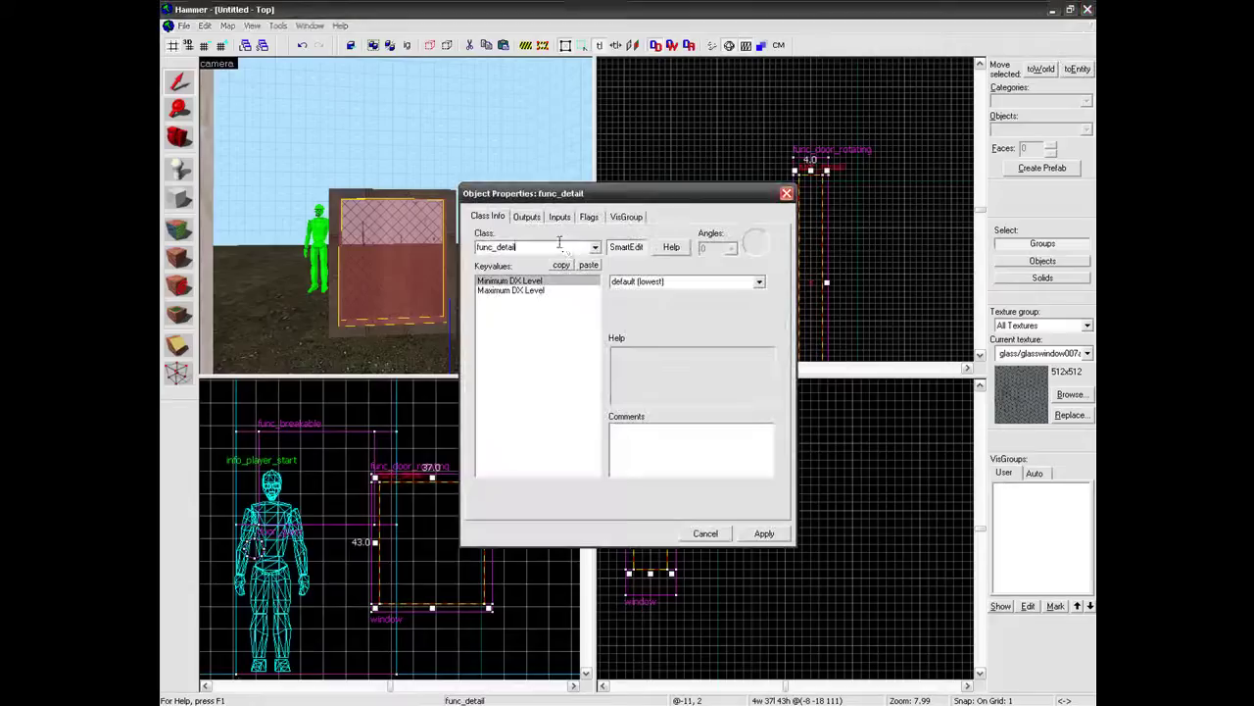
{"action": "type", "text": "br"}
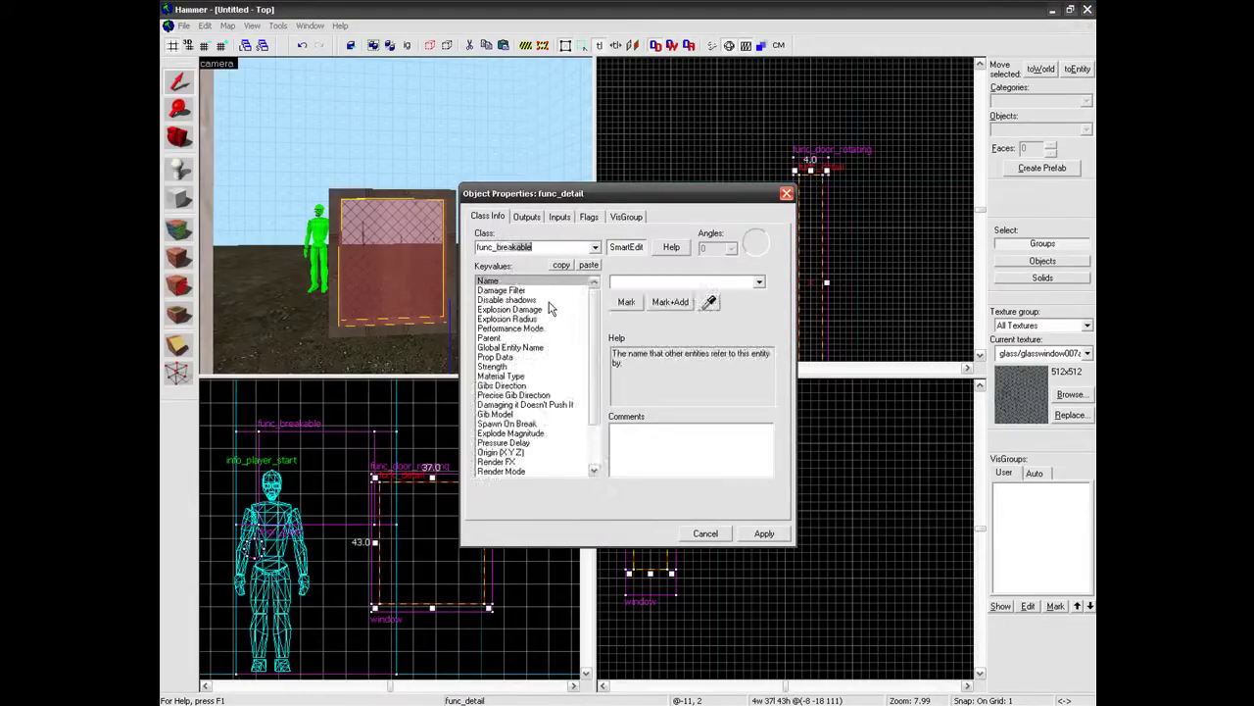
{"action": "type", "text": "eak"}
{"action": "left_click", "coordinate": [764, 533]}
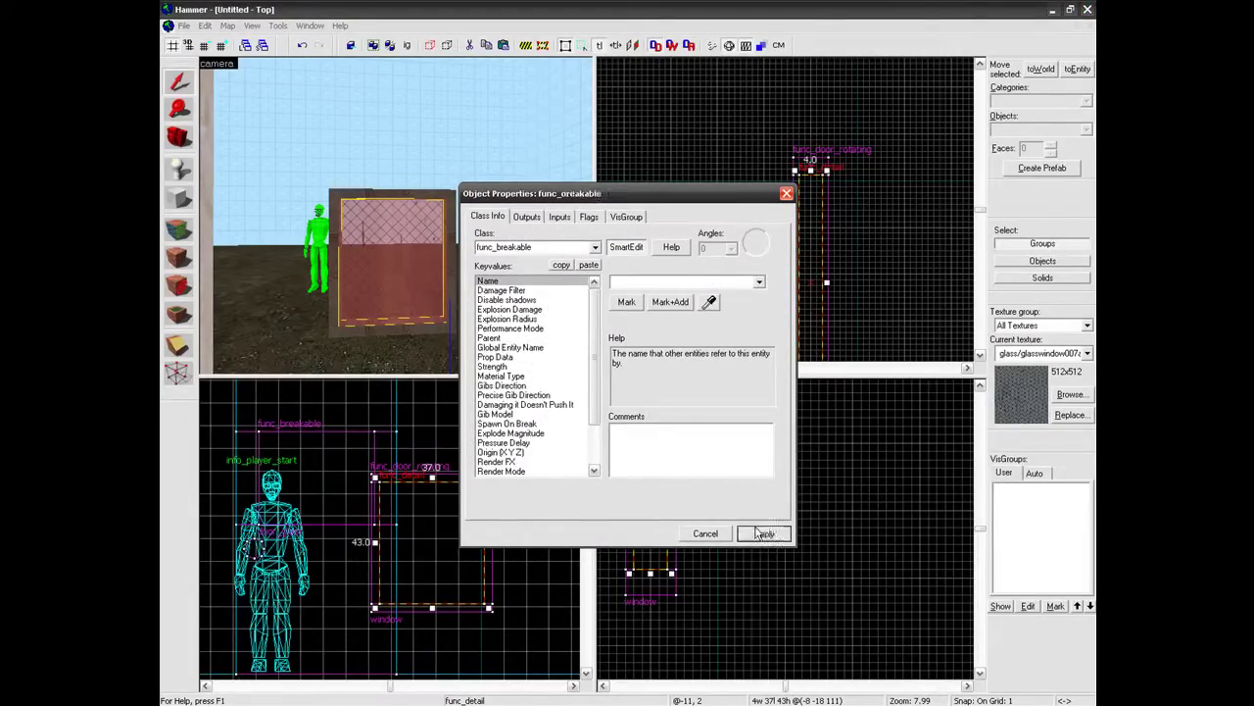
{"action": "left_click", "coordinate": [587, 219]}
{"action": "left_click", "coordinate": [494, 219]}
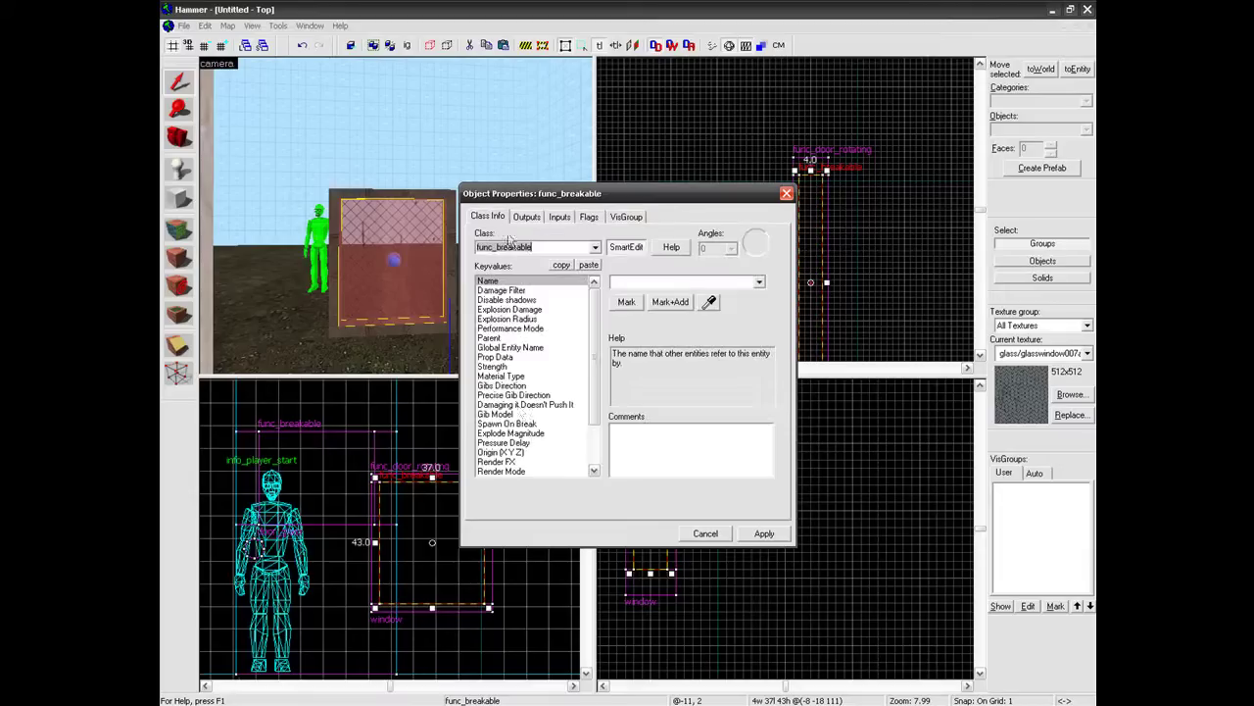
Set the breakable pane's prop data to Glass.Small and its strength to 50, check its material type, and close the properties.
{"action": "left_click", "coordinate": [529, 358]}
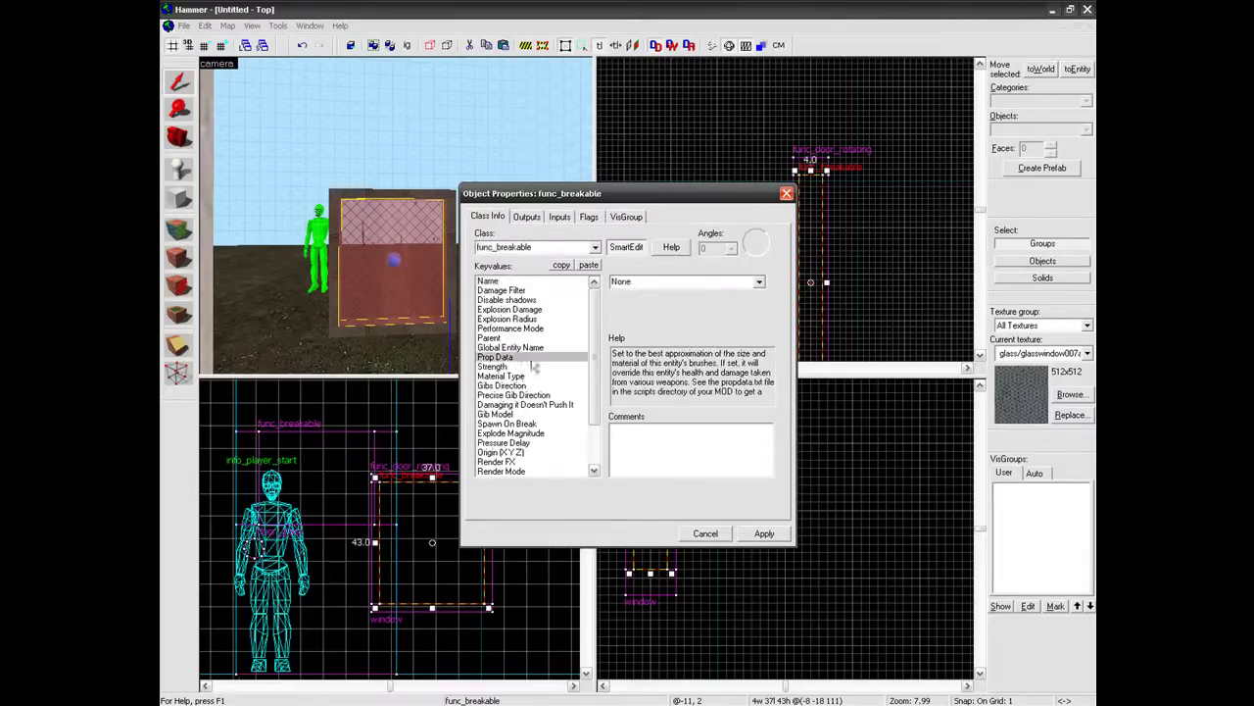
{"action": "left_click", "coordinate": [760, 283]}
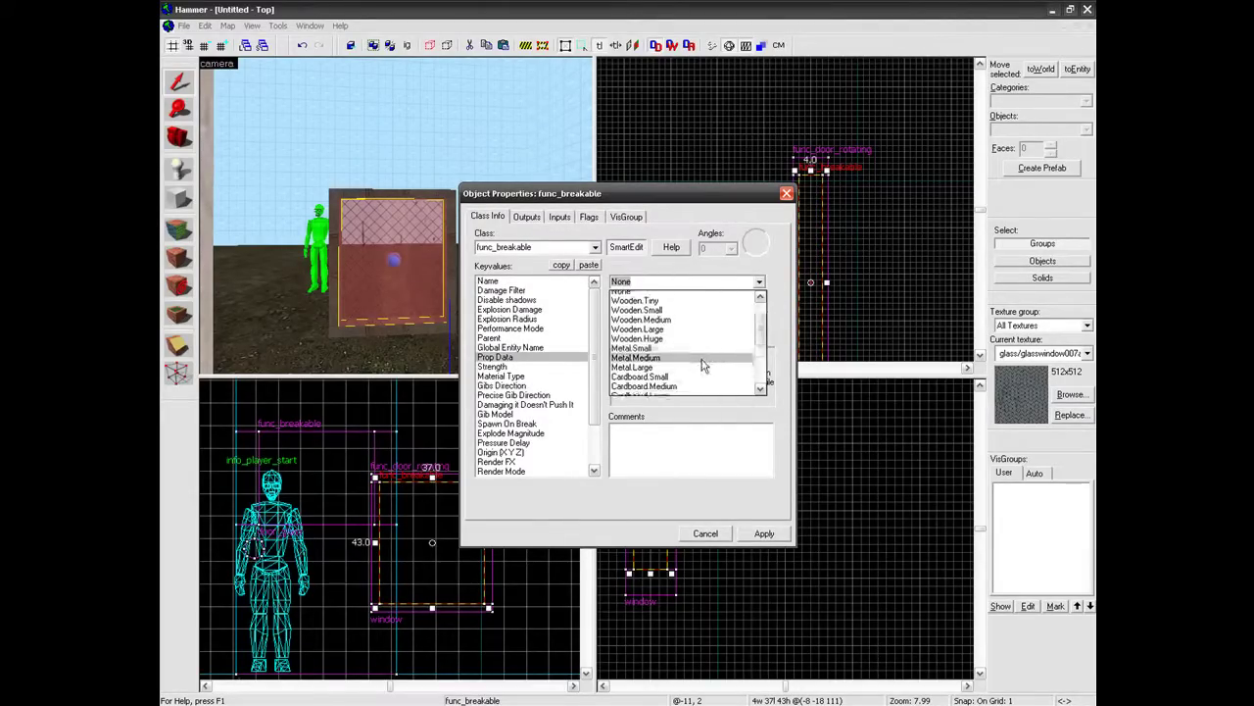
{"action": "scroll", "coordinate": [702, 366], "scroll_direction": "down", "scroll_amount": 3}
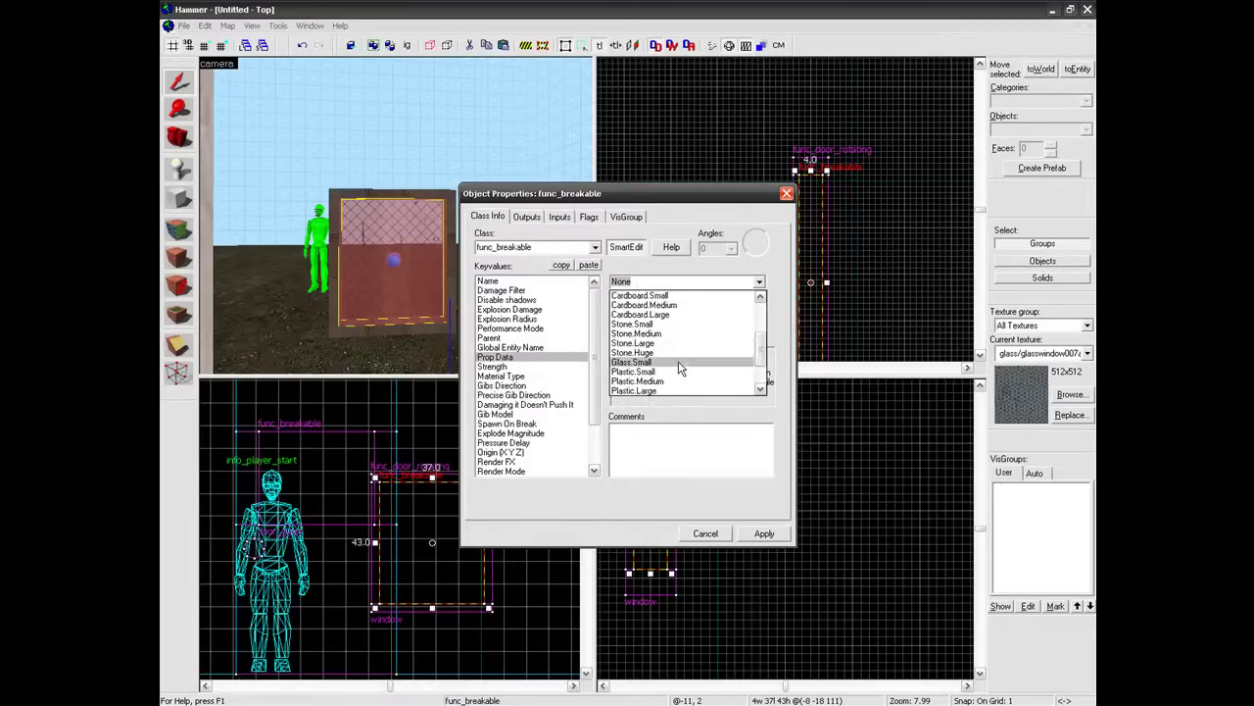
{"action": "left_click", "coordinate": [681, 363]}
{"action": "left_click", "coordinate": [532, 367]}
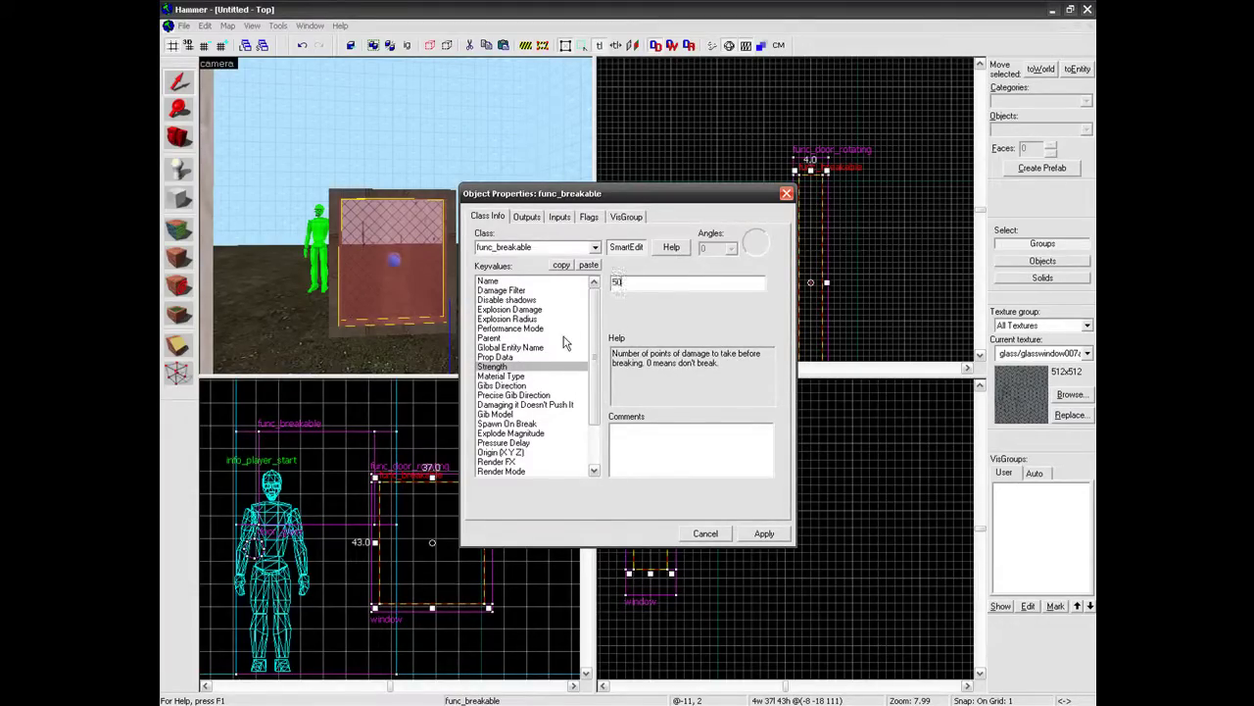
{"action": "left_click", "coordinate": [519, 375]}
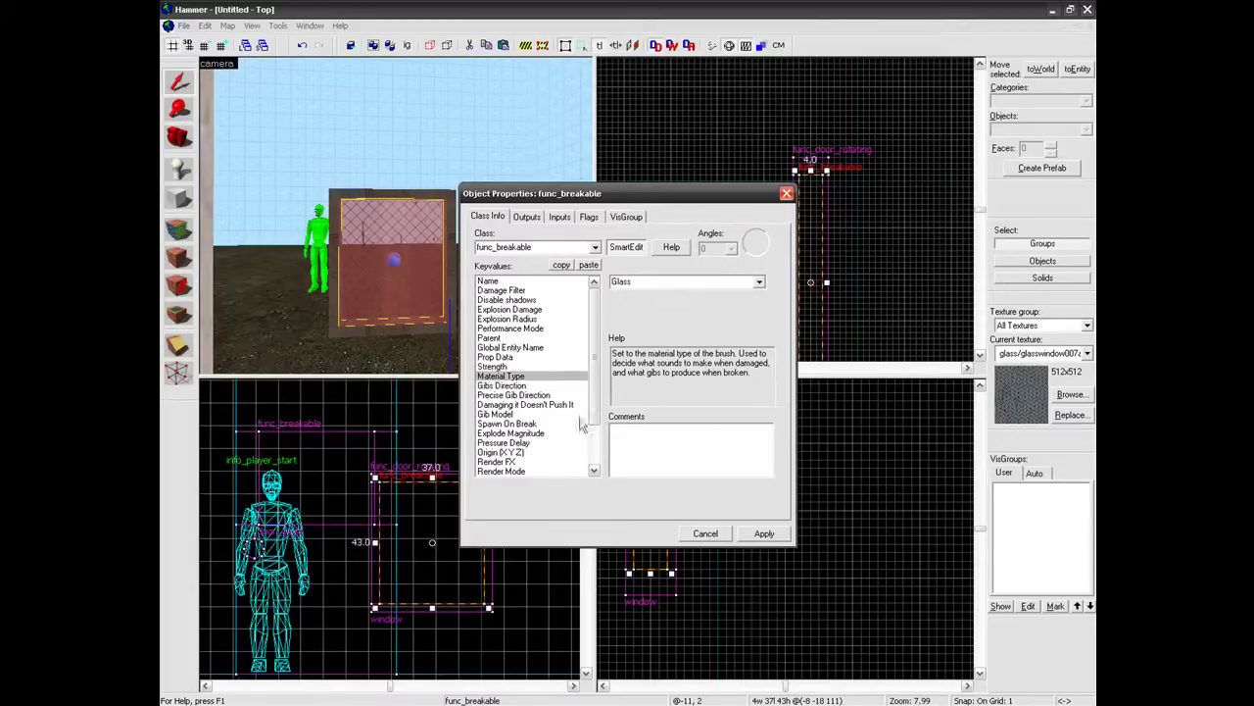
{"action": "left_click", "coordinate": [768, 536]}
{"action": "left_click", "coordinate": [703, 536]}
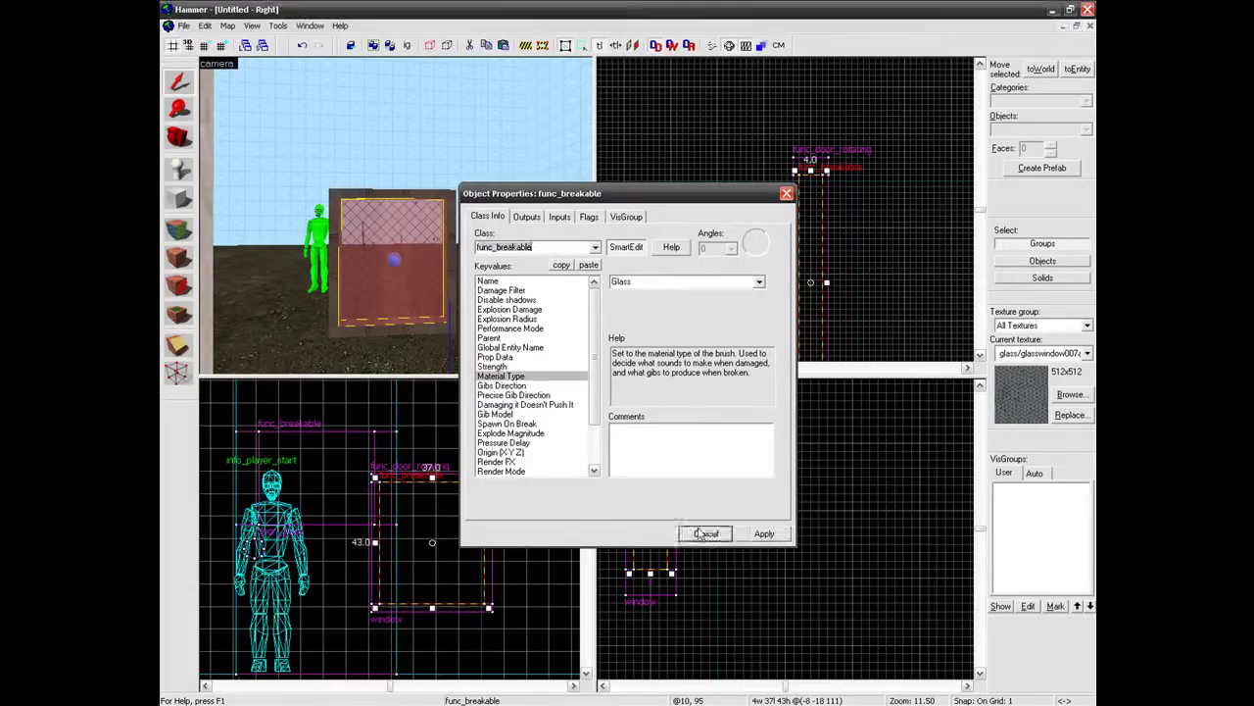
Set the breakable glass pane's parent to the window entity by picking the window frame, apply it, and close the properties.
{"action": "double_click", "coordinate": [411, 252]}
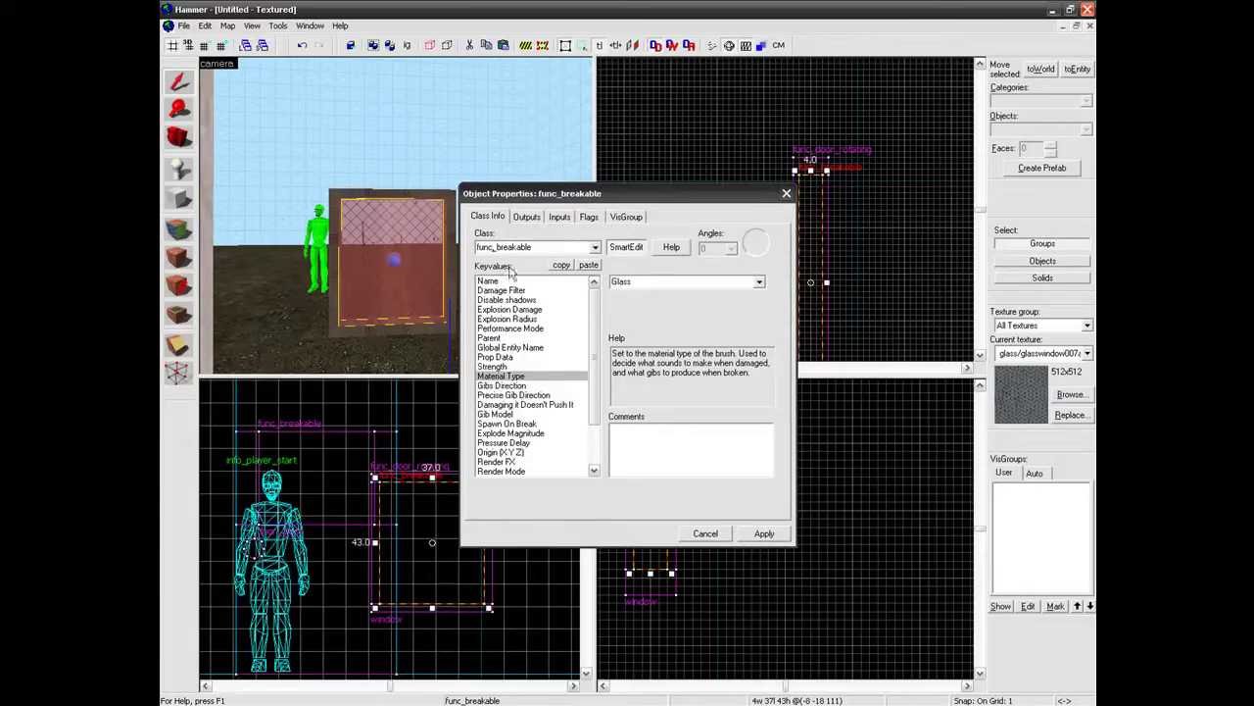
{"action": "left_click", "coordinate": [497, 337]}
{"action": "left_click", "coordinate": [710, 302]}
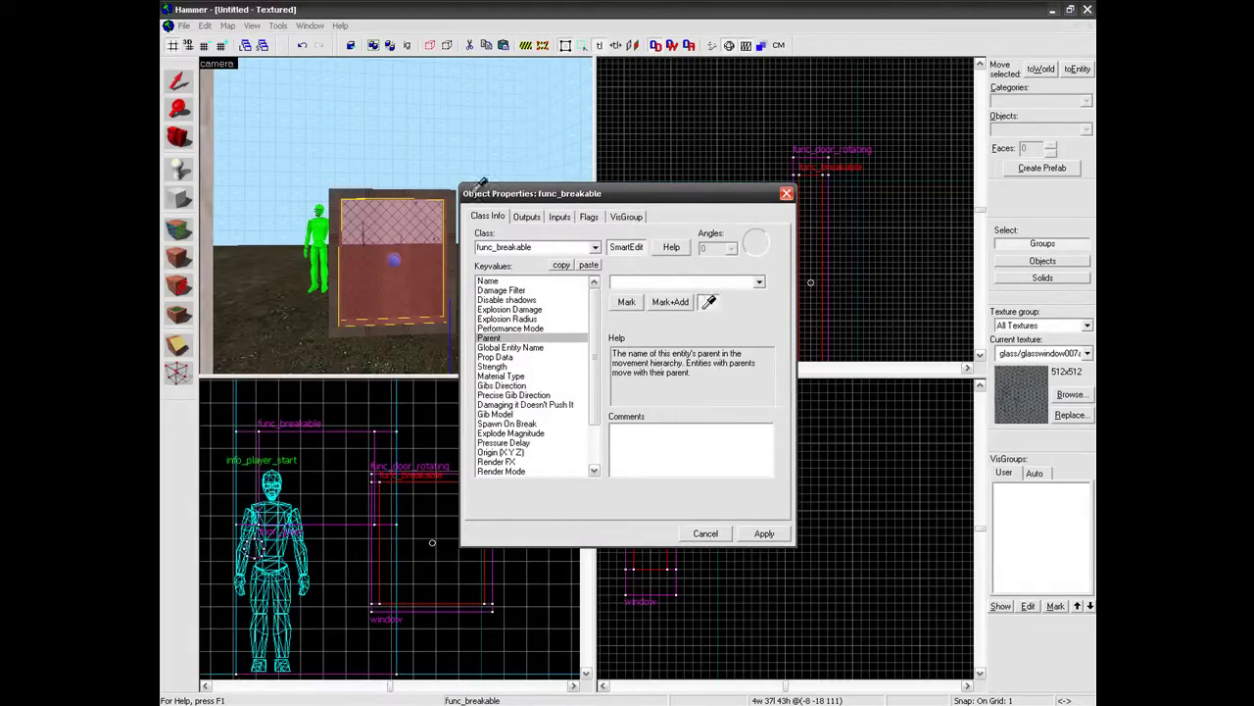
{"action": "left_click", "coordinate": [649, 572]}
{"action": "left_click", "coordinate": [774, 536]}
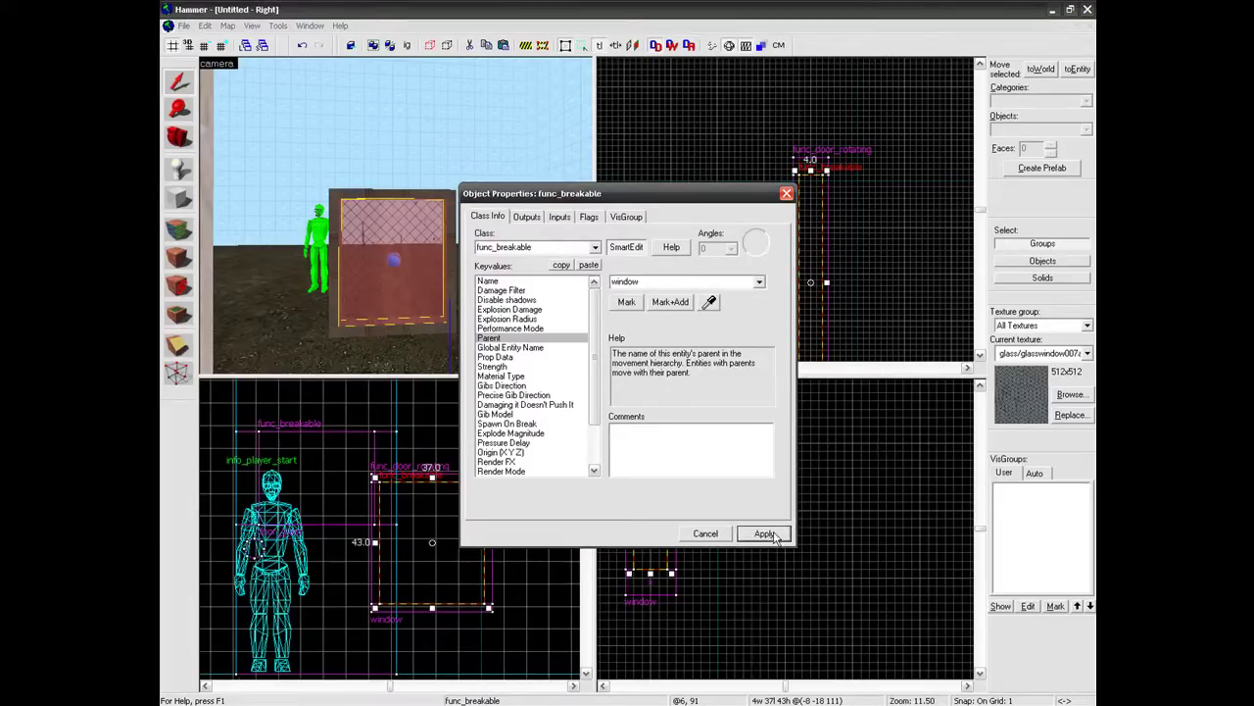
{"action": "left_click", "coordinate": [713, 536]}
Select the window frame together with its glass pane and move both into the wall's thickness.
{"action": "left_click", "coordinate": [454, 225], "text": "ctrl"}
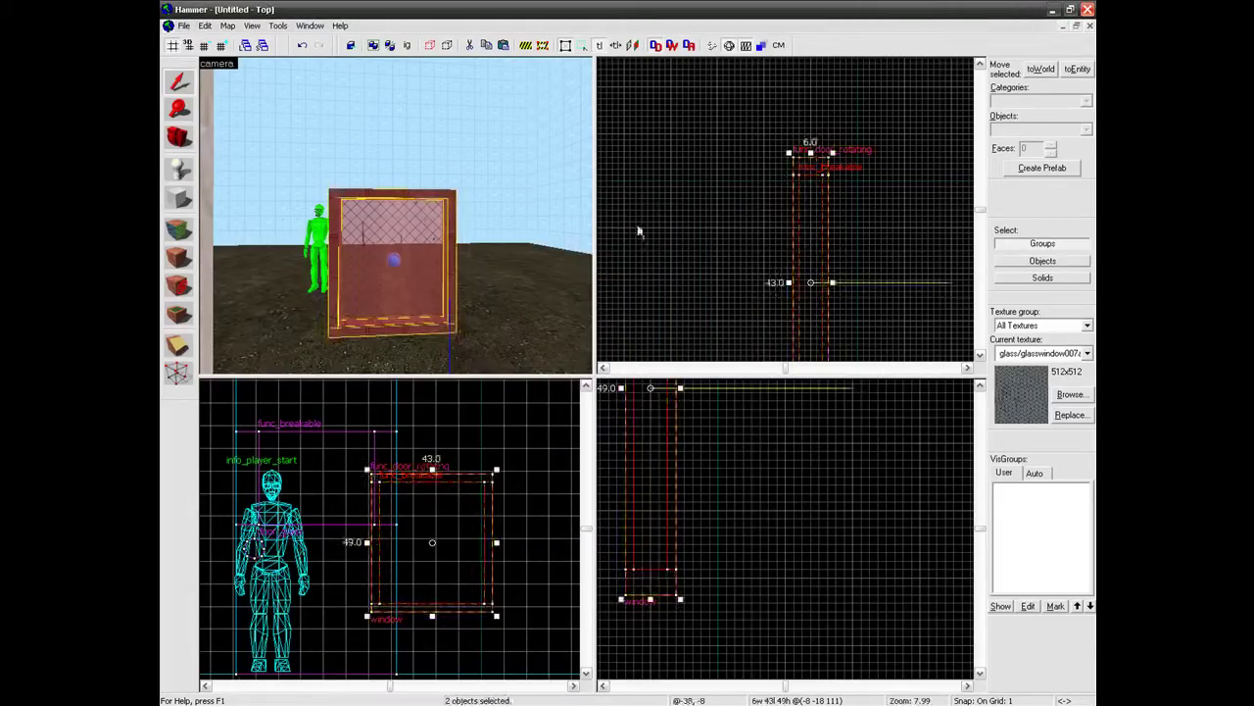
{"action": "scroll", "coordinate": [801, 215], "scroll_direction": "down", "scroll_amount": 6}
{"action": "left_click_drag", "start_coordinate": [801, 213], "coordinate": [920, 187]}
{"action": "scroll", "coordinate": [915, 175], "scroll_direction": "up", "scroll_amount": 9}
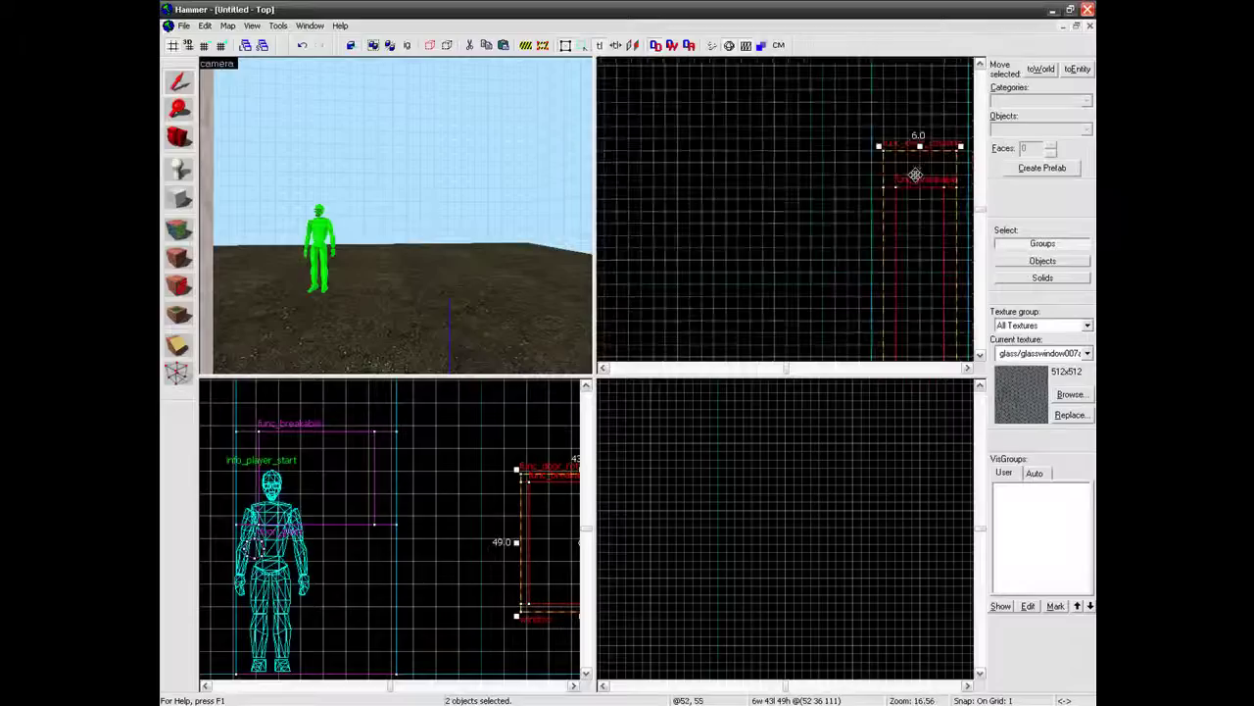
Clip the wall section beside the door along the window frame's edges, keeping both sides of each cut.
{"action": "key", "text": "Right"}
{"action": "key", "text": "Right"}
{"action": "key", "text": "s"}
{"action": "key", "text": "Left"}
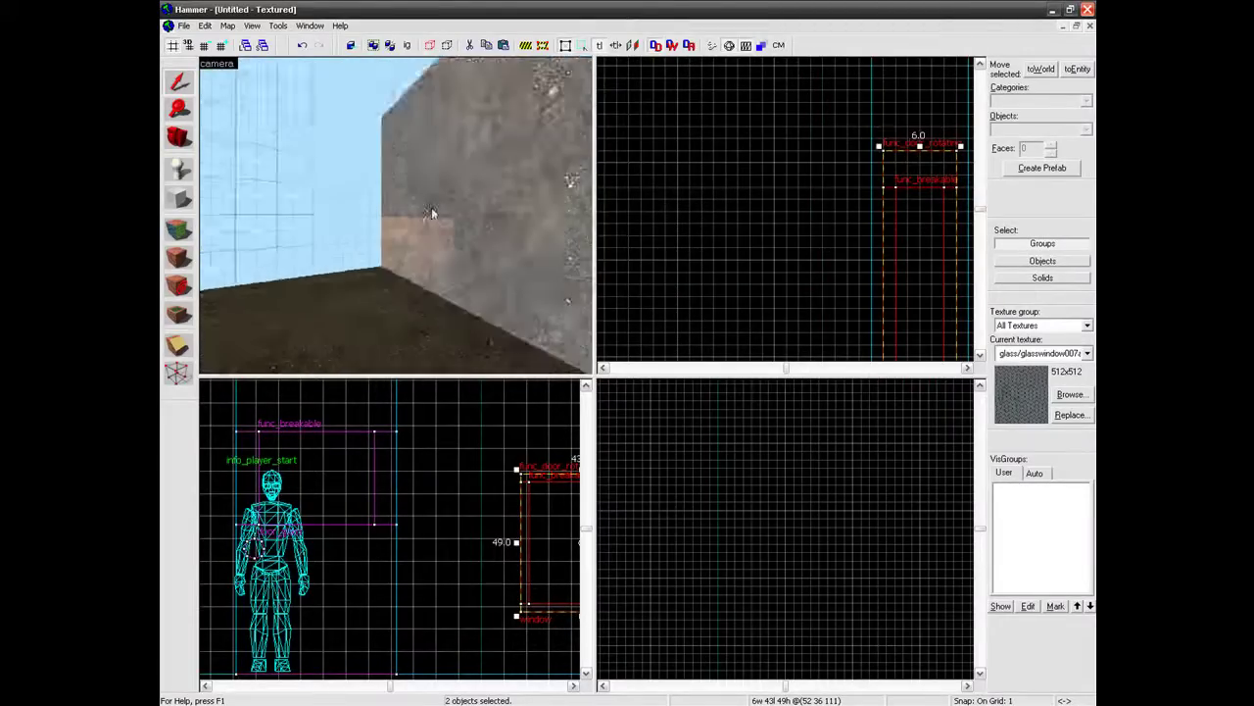
{"action": "key", "text": "s"}
{"action": "left_click", "coordinate": [440, 227]}
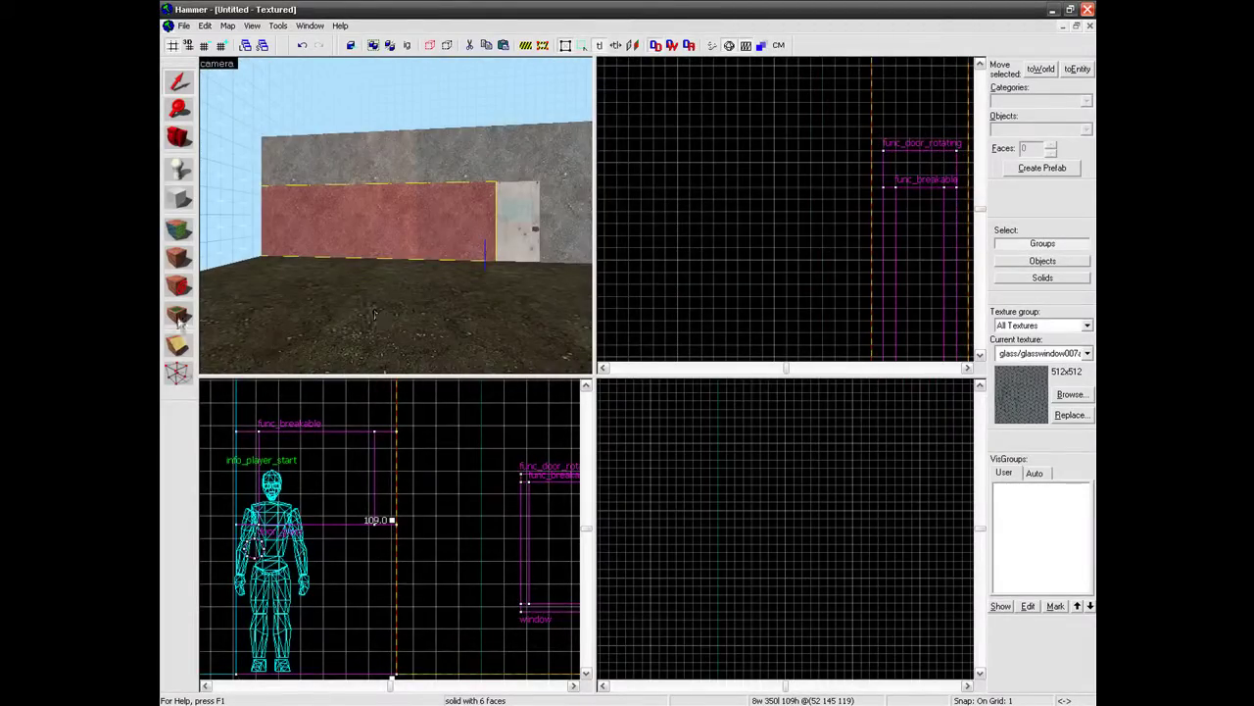
{"action": "scroll", "coordinate": [476, 448], "scroll_direction": "down", "scroll_amount": 2}
{"action": "scroll", "coordinate": [482, 467], "scroll_direction": "up", "scroll_amount": 4}
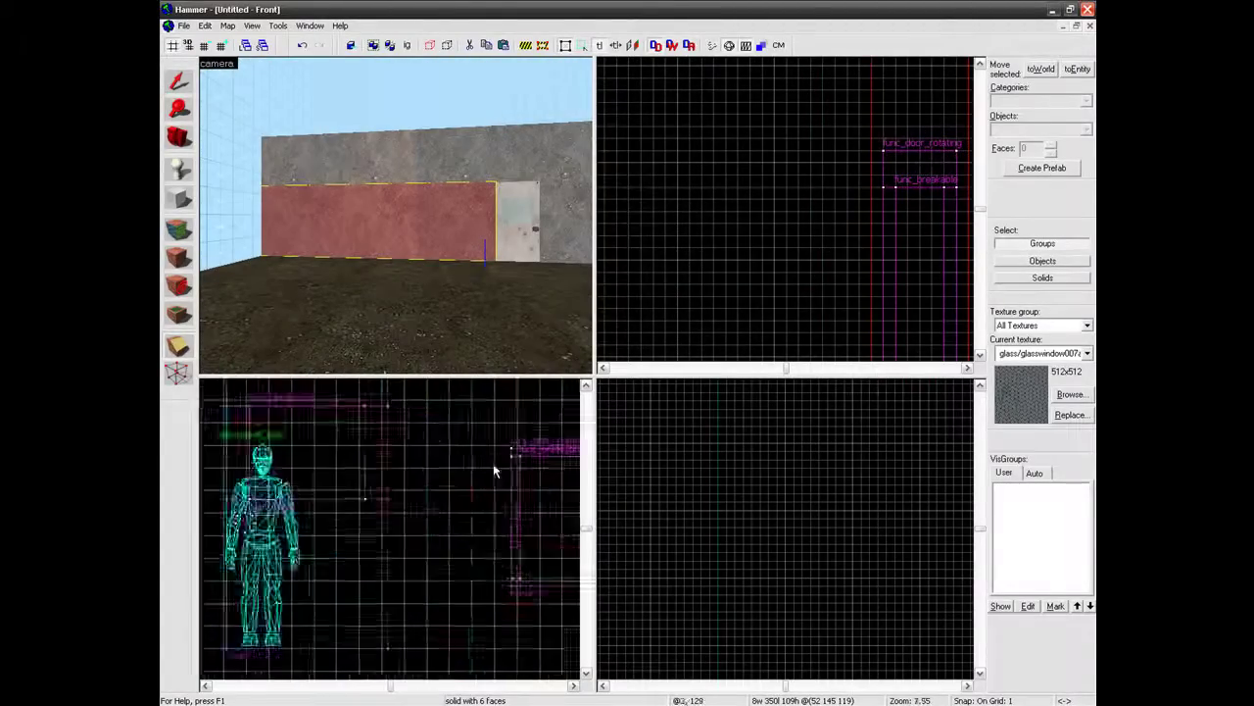
{"action": "mouse_move", "coordinate": [523, 440]}
{"action": "left_mouse_down"}
{"action": "mouse_move", "coordinate": [523, 458]}
{"action": "mouse_move", "coordinate": [531, 441]}
{"action": "mouse_move", "coordinate": [544, 447]}
{"action": "left_mouse_up"}
{"action": "key", "text": "Return"}
{"action": "key", "text": "Return"}
{"action": "scroll", "coordinate": [531, 442], "scroll_direction": "down", "scroll_amount": 2}
{"action": "scroll", "coordinate": [534, 443], "scroll_direction": "up", "scroll_amount": 2}
{"action": "key", "text": "Return"}
{"action": "key", "text": "Down"}
{"action": "key", "text": "Down"}
{"action": "scroll", "coordinate": [519, 538], "scroll_direction": "up", "scroll_amount": 3}
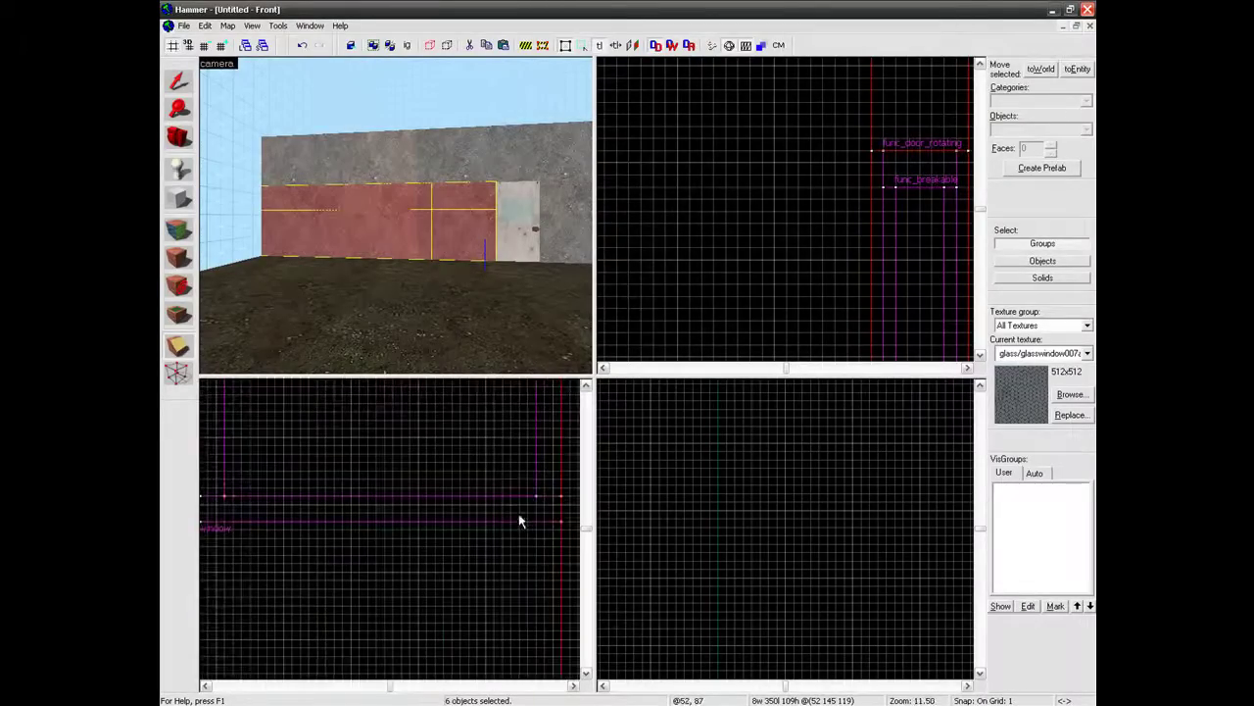
{"action": "left_click", "coordinate": [520, 522], "text": "ctrl"}
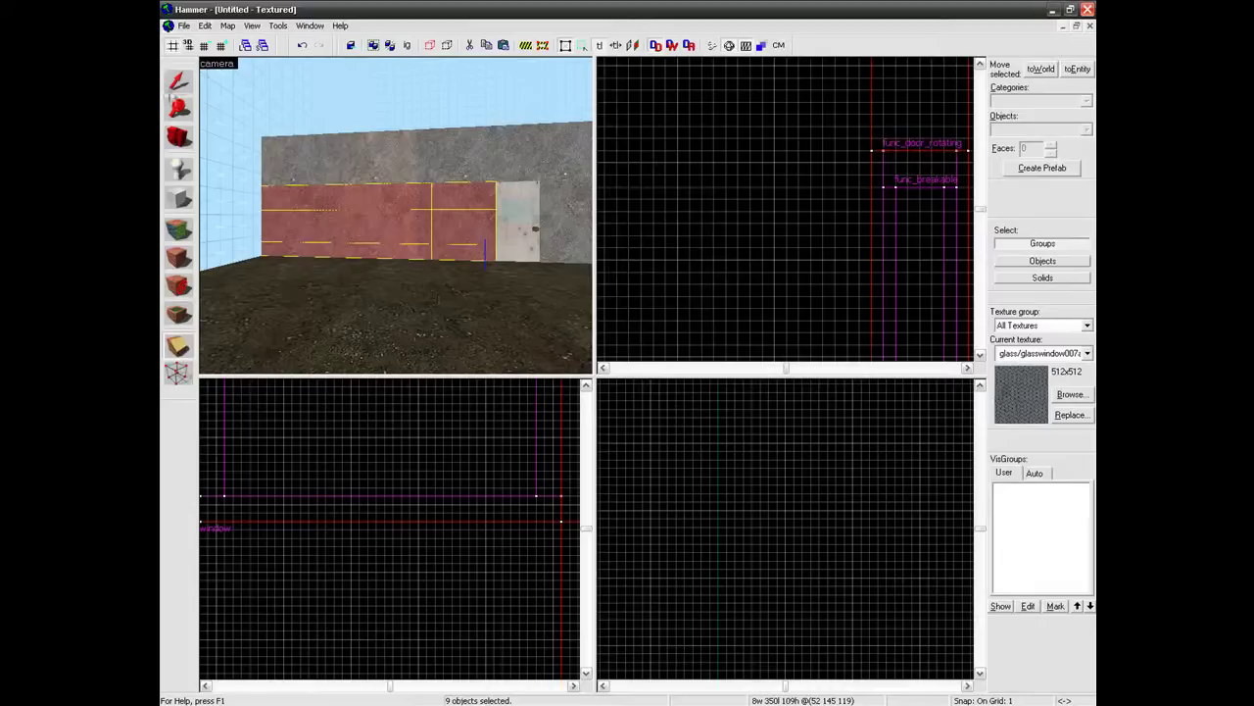
Delete the wall piece that covers the window and check the window's fit in the opening.
{"action": "left_click", "coordinate": [439, 226]}
{"action": "key", "text": "Delete"}
{"action": "key", "text": "z"}
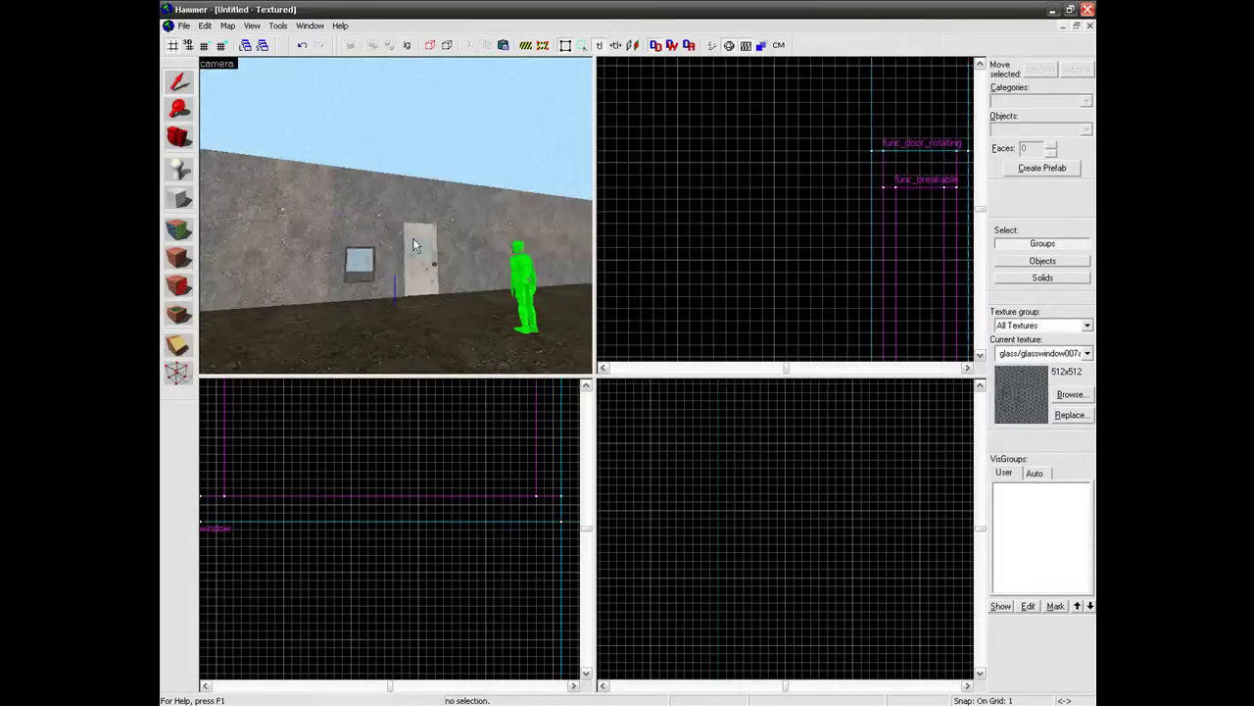
{"action": "key", "text": "w"}
{"action": "key", "text": "s"}
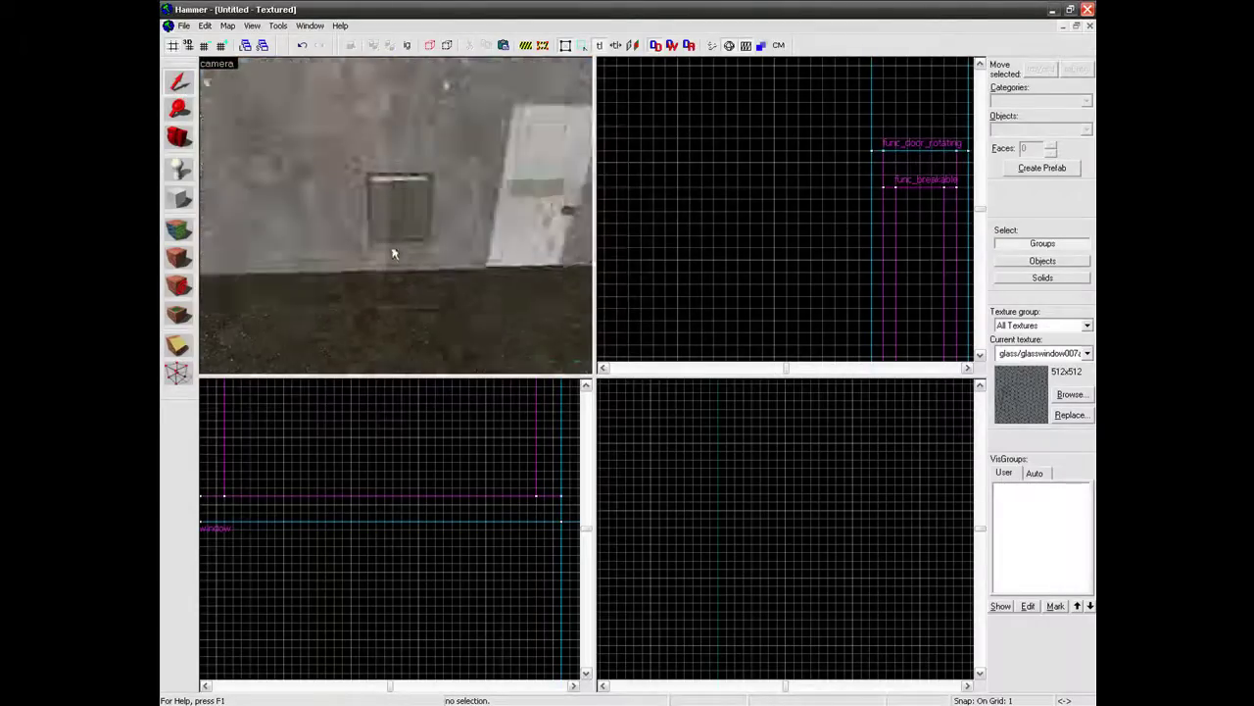